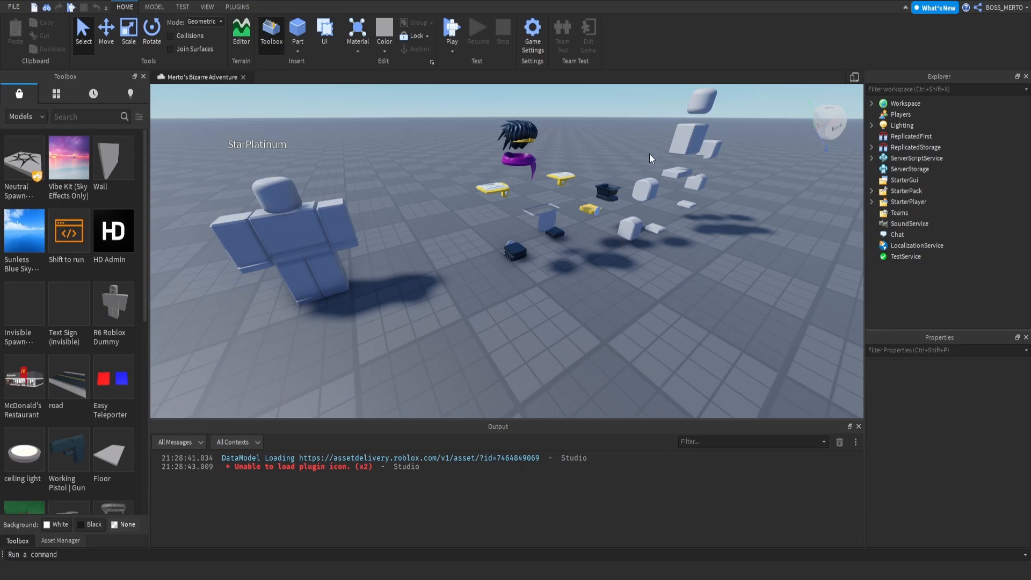
Step: Rotate the StarPlatinum model 180° about its vertical axis
right_click_drag(396, 168, 396, 169)
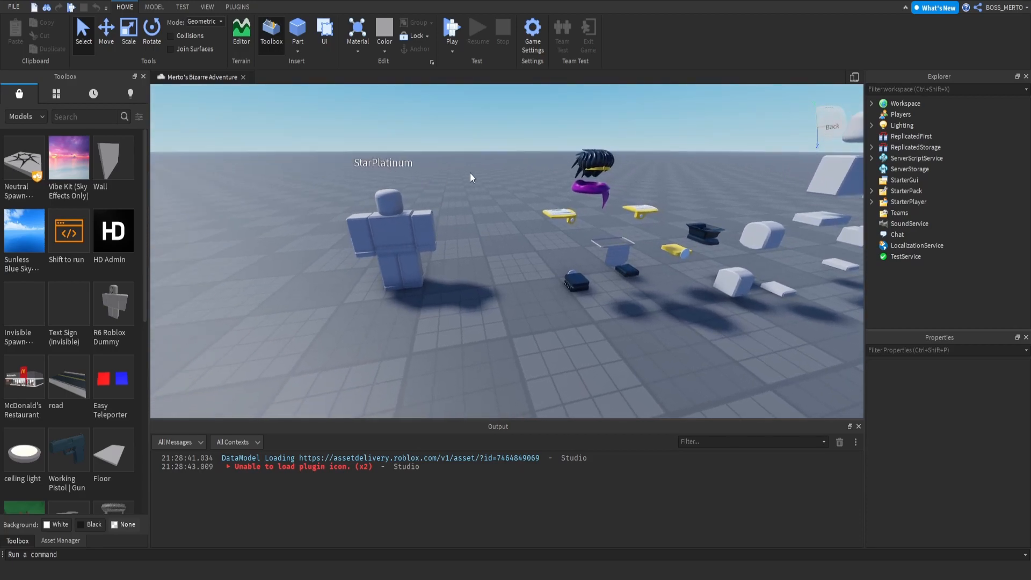
left_click(399, 235)
key("a")
left_click(152, 30)
right_click_drag(522, 263, 522, 263)
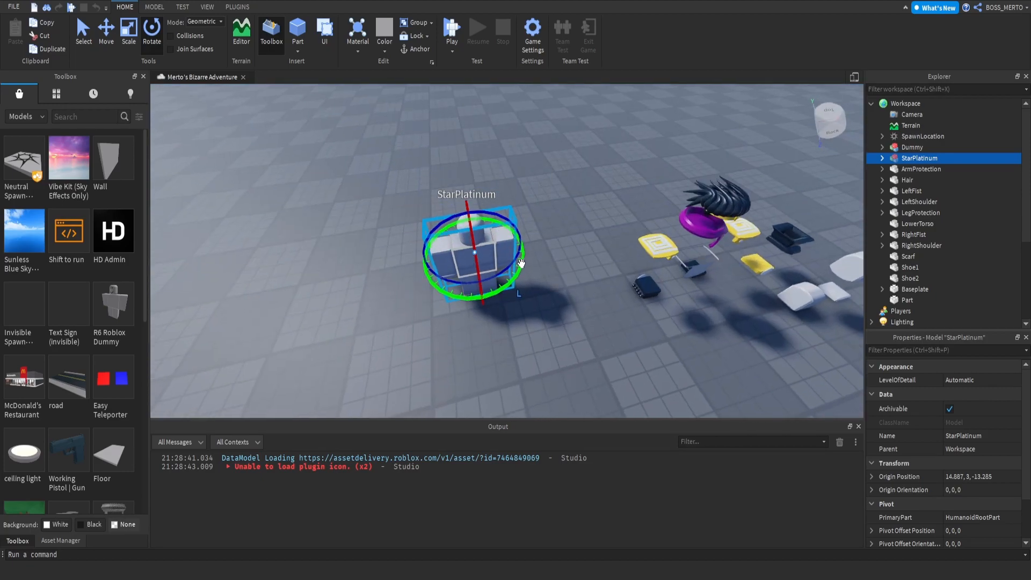
key("w")
left_click_drag(490, 291, 433, 210)
key("a")
Step: Move StarPlatinum to about 18.4, 3, -10.1, beside the loose accessory parts, and clear the selection
left_click(102, 36)
key("a")
right_click_drag(497, 258, 497, 258)
left_click_drag(541, 268, 662, 314)
right_click_drag(533, 287, 532, 287)
left_click_drag(483, 293, 677, 300)
right_click_drag(505, 179, 505, 180)
right_click_drag(536, 243, 536, 243)
left_click_drag(552, 285, 457, 275)
right_click_drag(541, 205, 541, 205)
left_click(556, 233)
key("s")
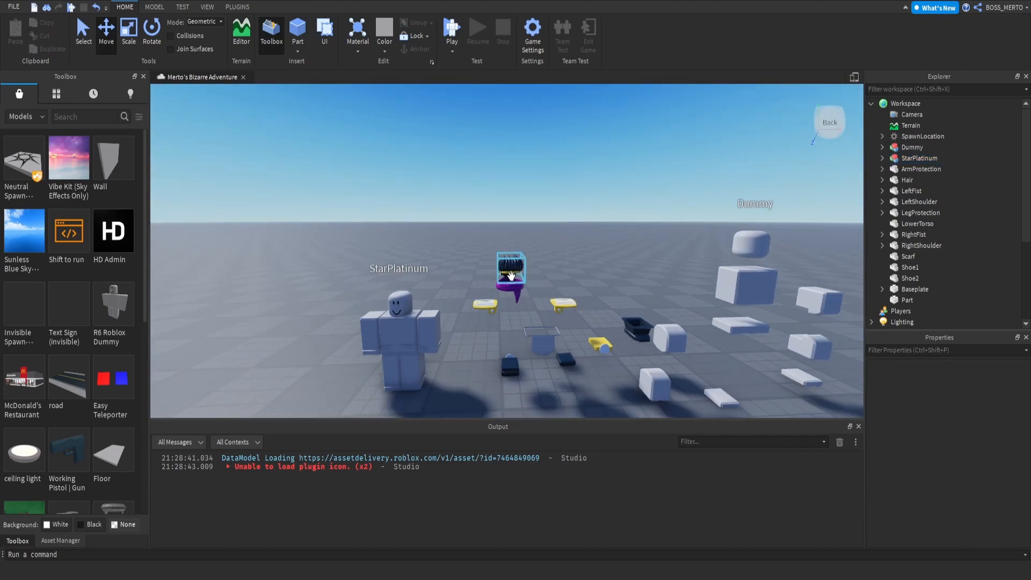
Step: Select the floating Hair part and expand its hierarchy down to the Gem inside the HeadBand
key("a")
key("d")
left_click(515, 267)
key("f")
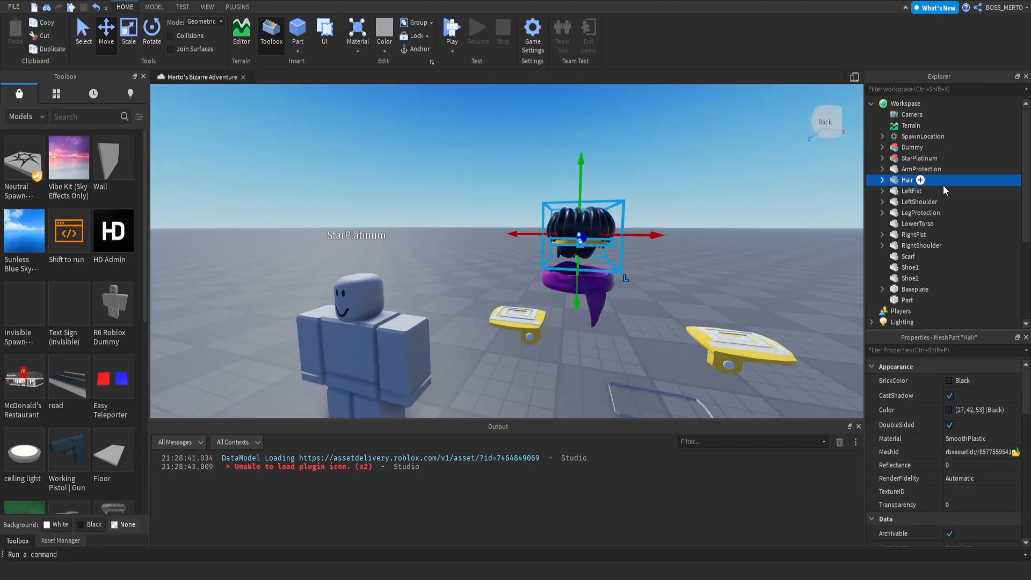
right_click_drag(680, 236, 680, 236)
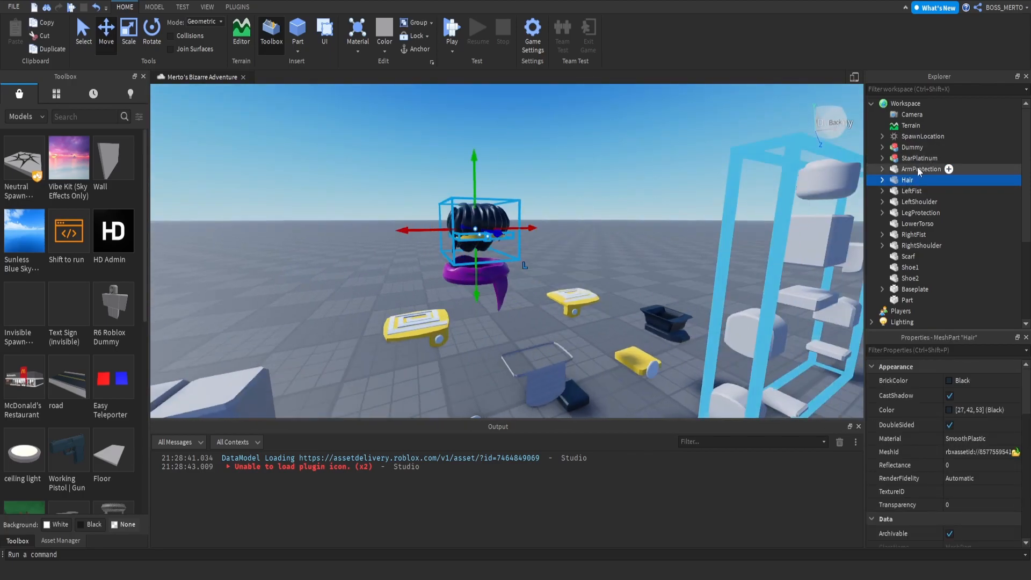
left_click(881, 180)
left_click(894, 192)
left_click(922, 201)
right_click_drag(646, 234, 645, 233)
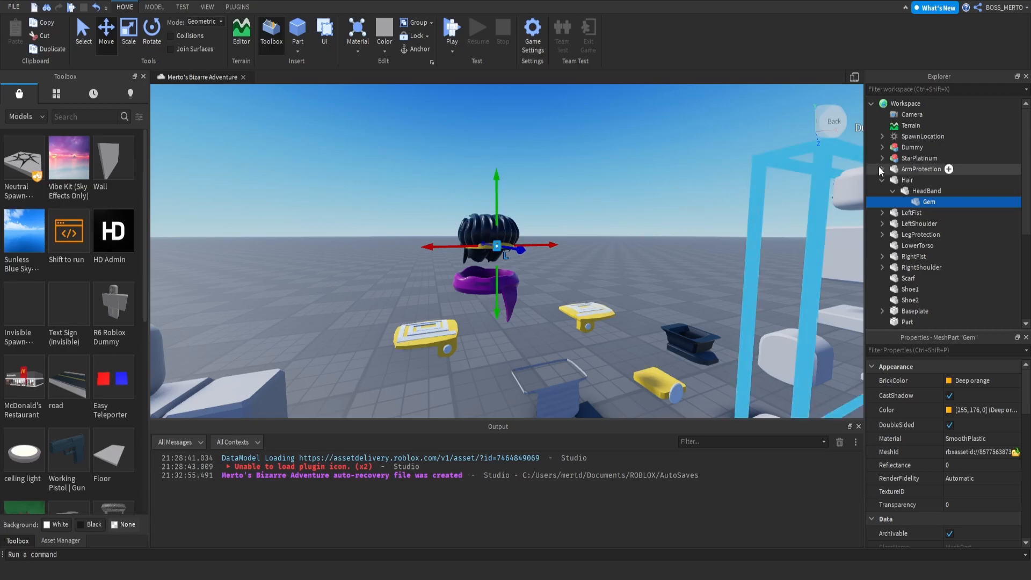
Step: Add a WeldConstraint to the HeadBand part and select it to show its properties
left_click(918, 190)
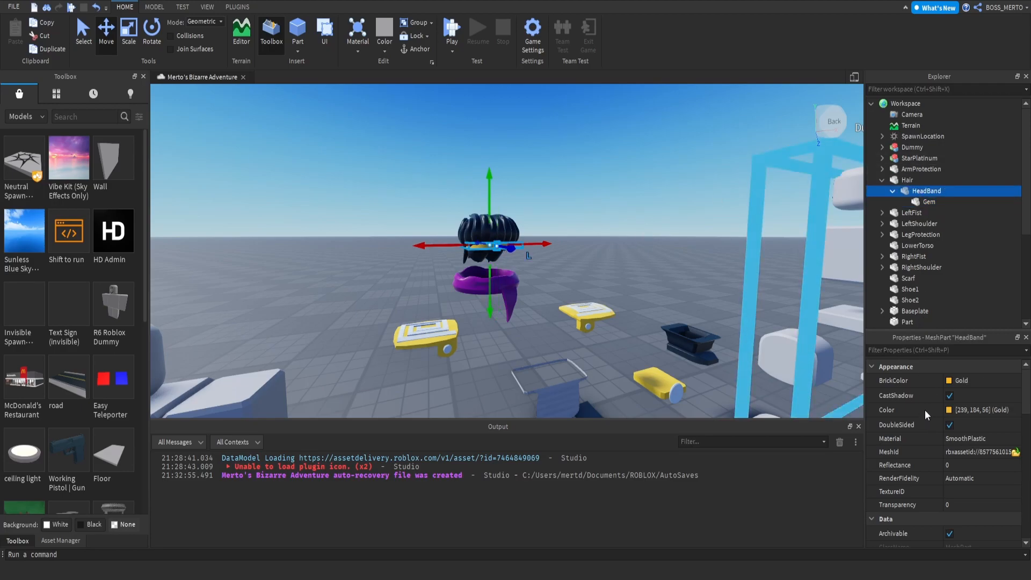
left_click(911, 236)
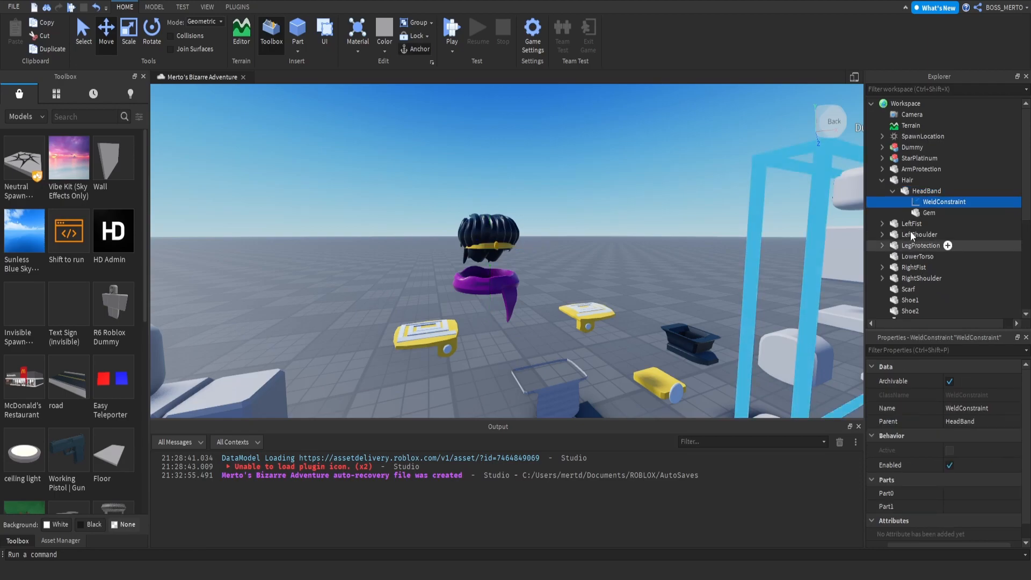
left_click(920, 192)
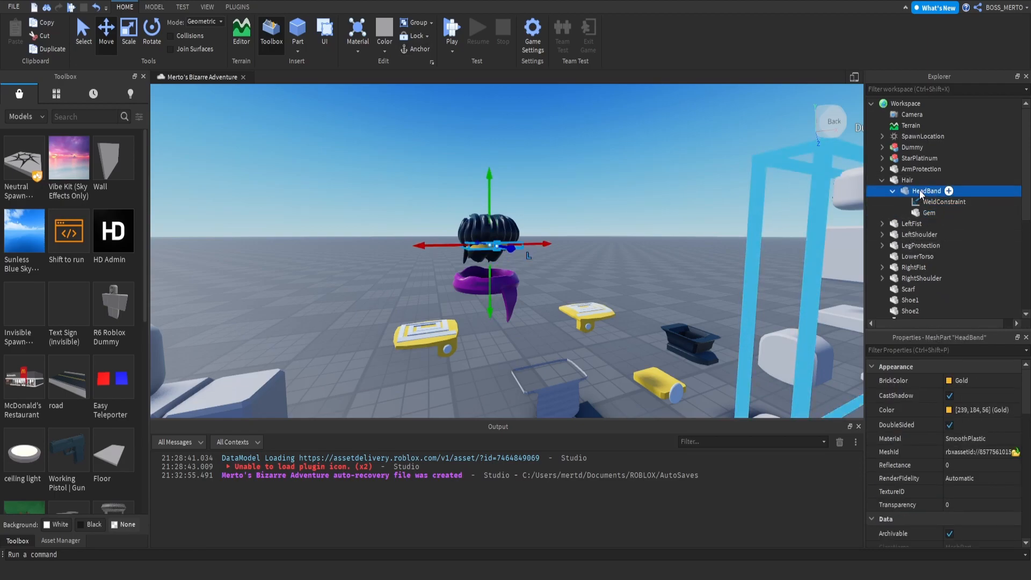
left_click(935, 202)
Step: Examine the hair model from several sides and check which pieces are the HeadBand and the Gem
right_click_drag(741, 225, 752, 256)
scroll(694, 298, "down", 3)
right_click_drag(694, 298, 694, 299)
key("w")
right_click_drag(701, 243, 704, 243)
key("w")
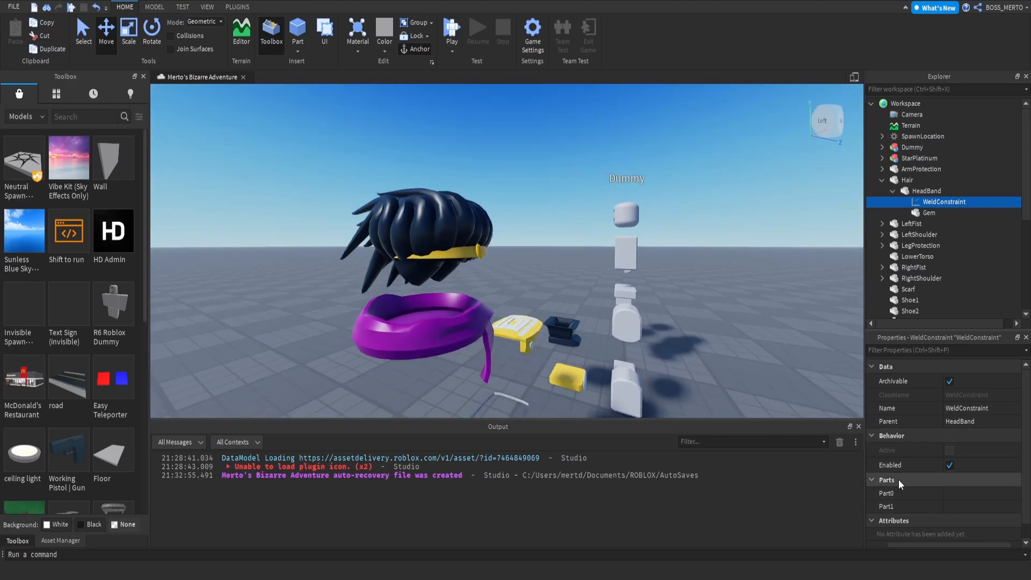
right_click_drag(579, 261, 578, 261)
scroll(578, 261, "down", 3)
key("w")
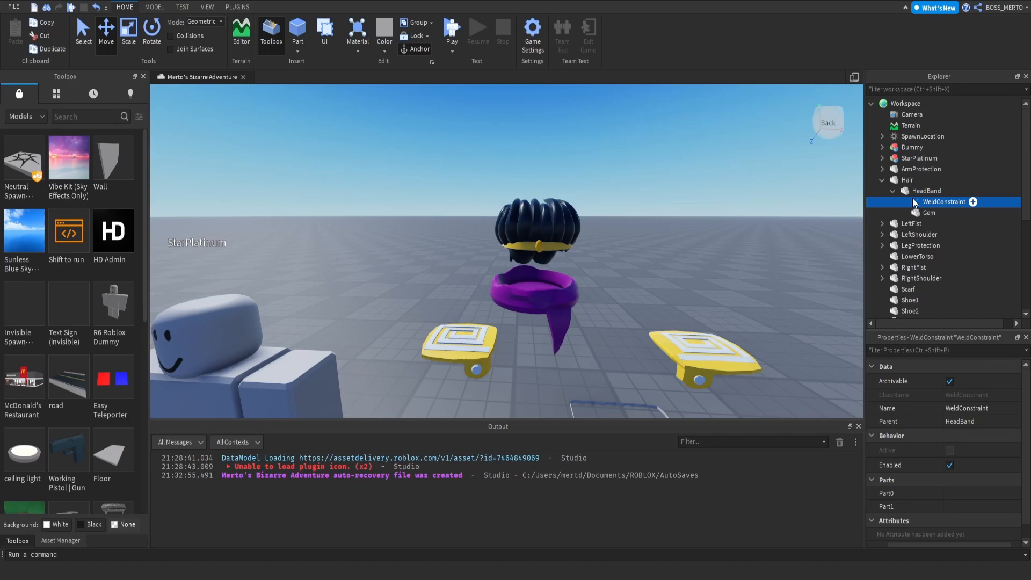
left_click(934, 193)
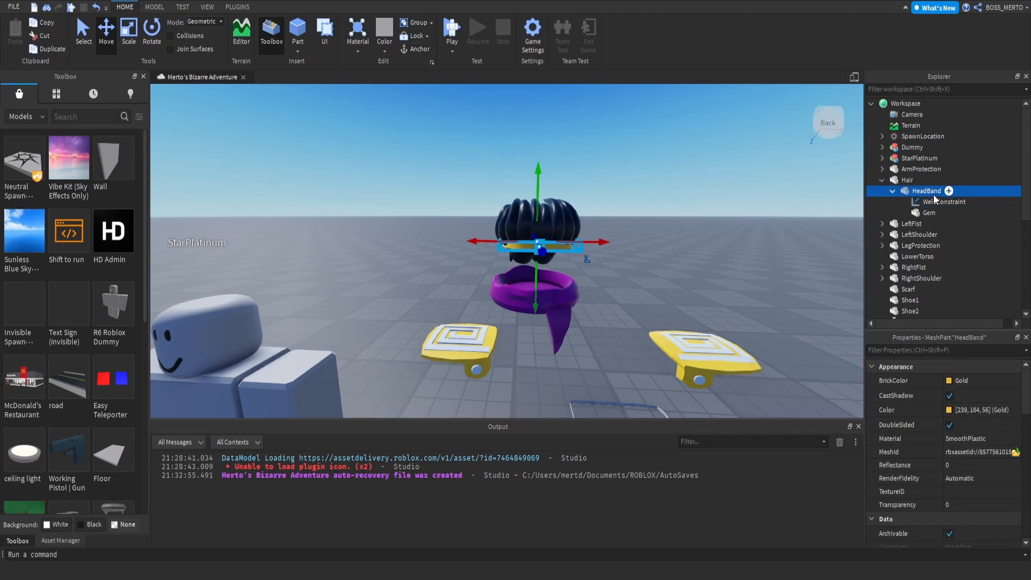
left_click(930, 214)
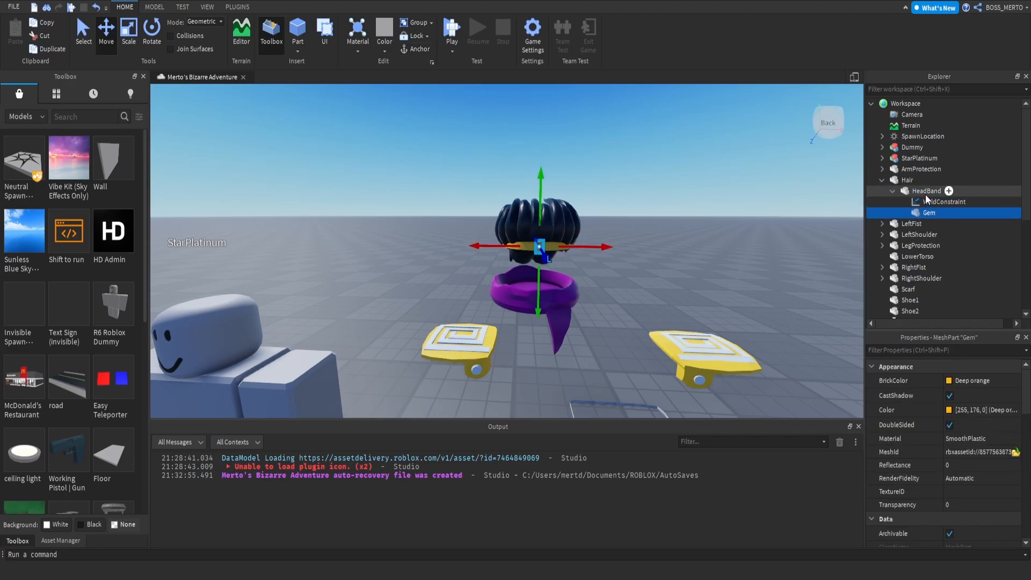
left_click(925, 192)
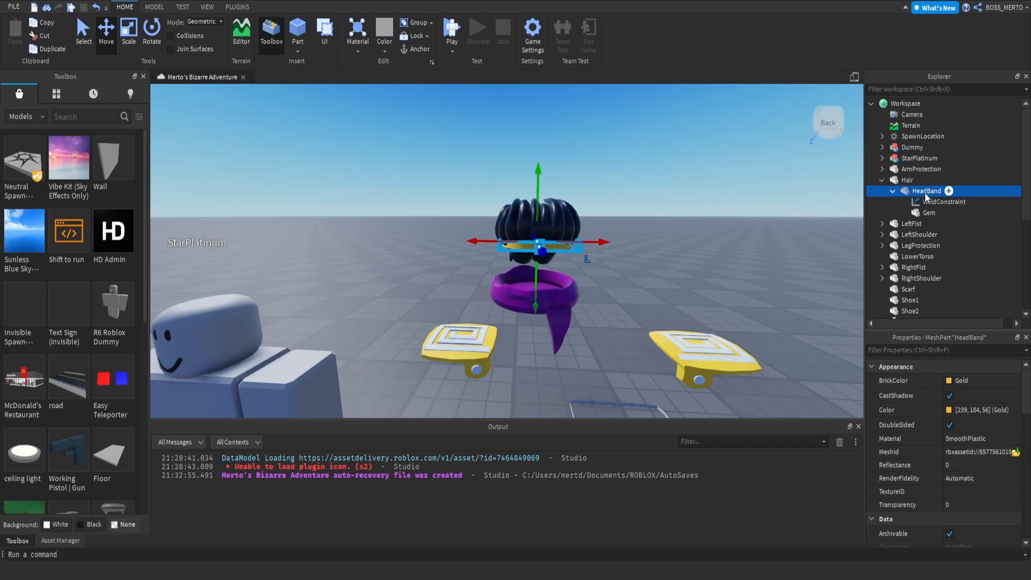
left_click(918, 214)
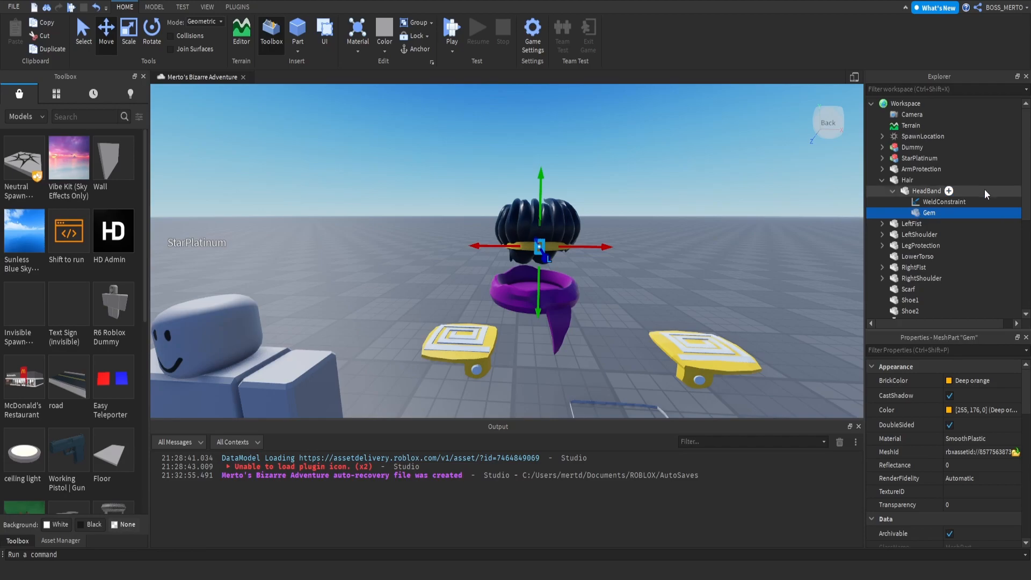
left_click(919, 191)
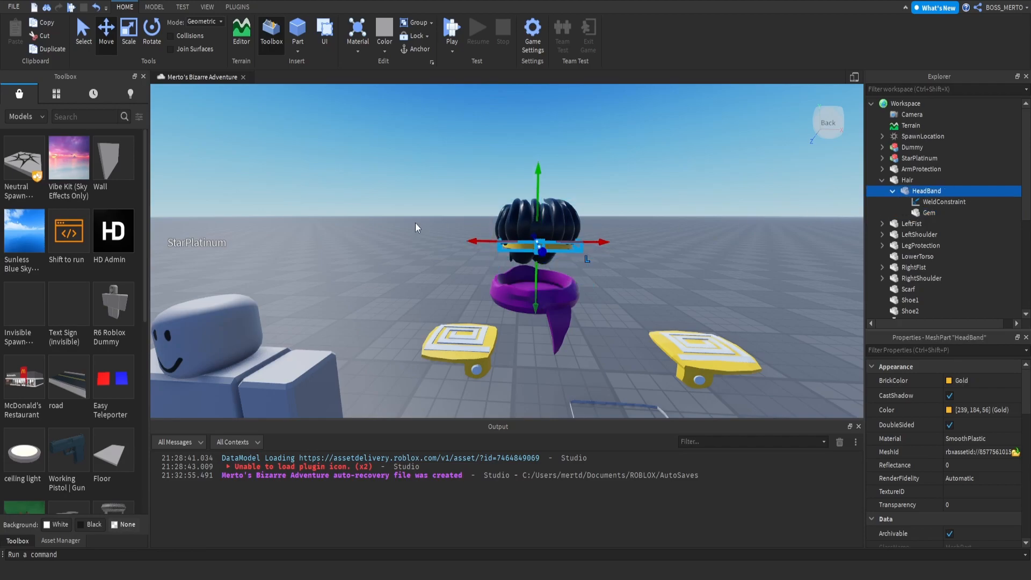
left_click(924, 216)
left_click(916, 192)
Step: Set the HeadBand WeldConstraint's Part0 to HeadBand and Part1 to Gem
left_click(922, 201)
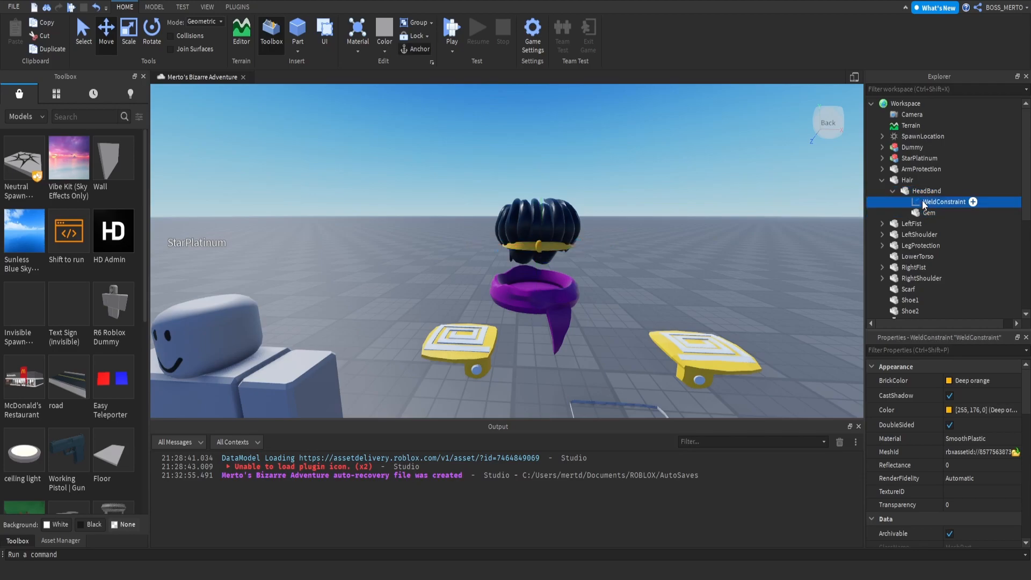
left_click(967, 493)
left_click(927, 190)
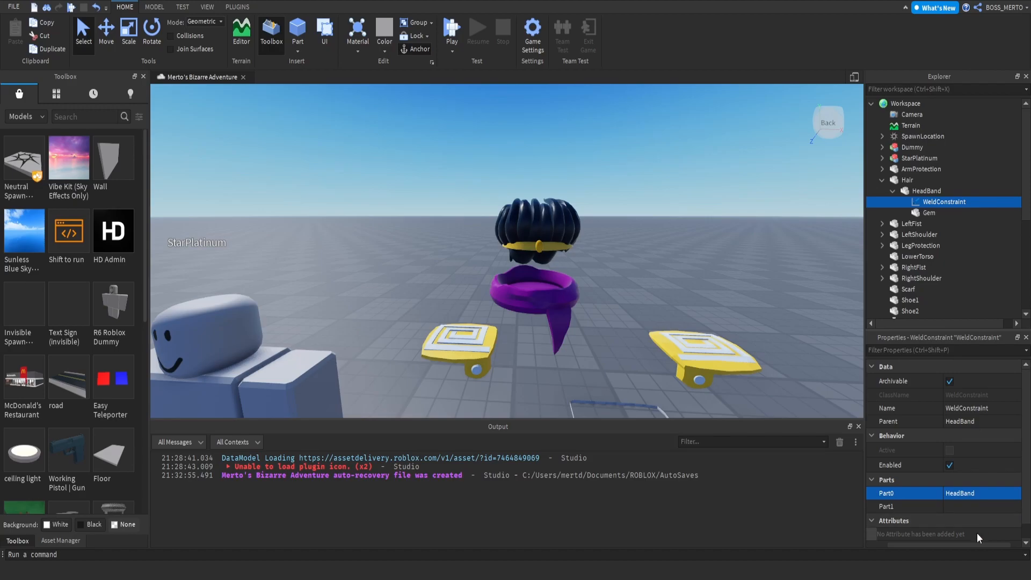
left_click(962, 507)
left_click(921, 217)
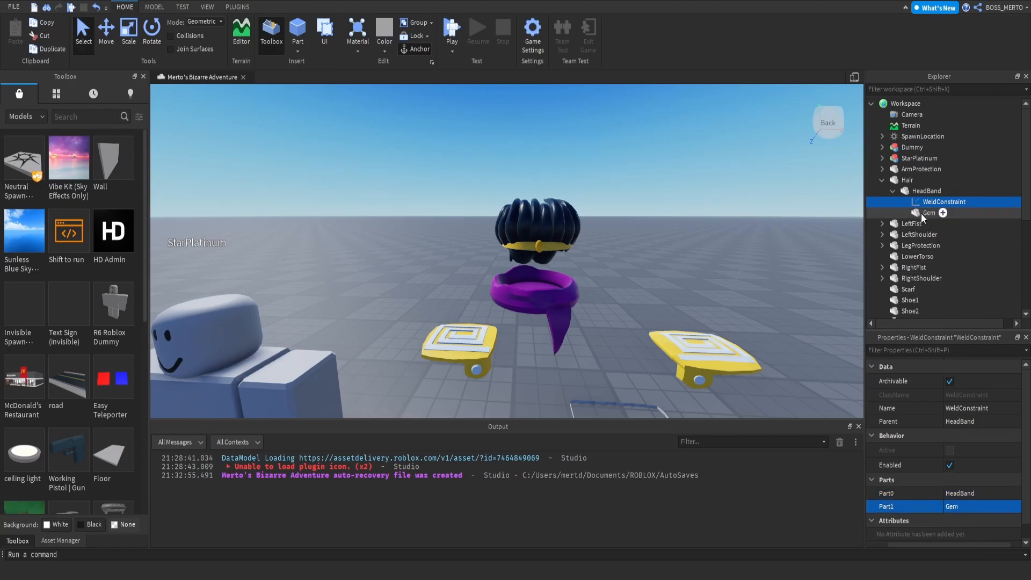
Step: Duplicate the HeadBand's WeldConstraint and make the copy a direct child of Hair
left_click(920, 192)
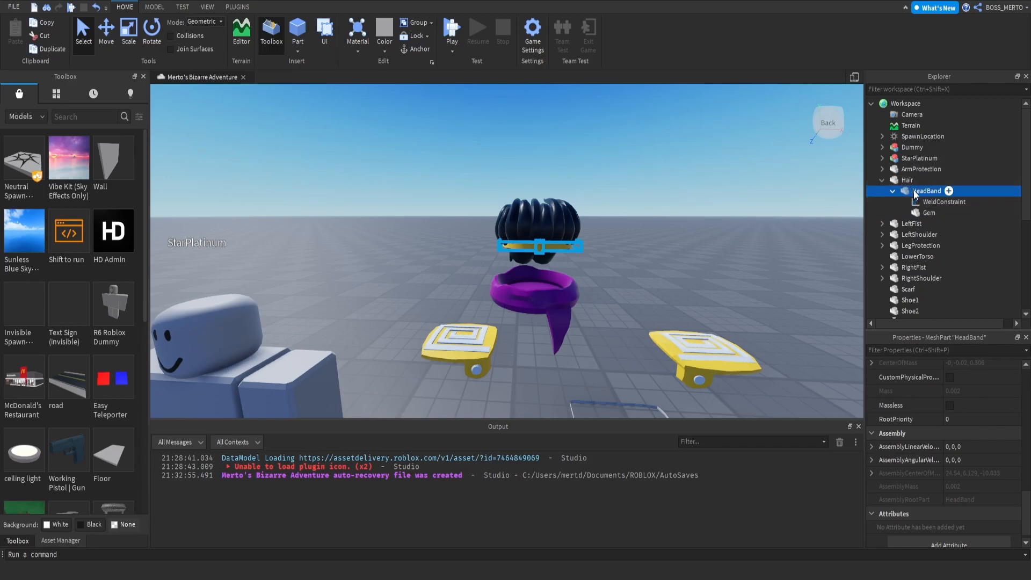
left_click(922, 214)
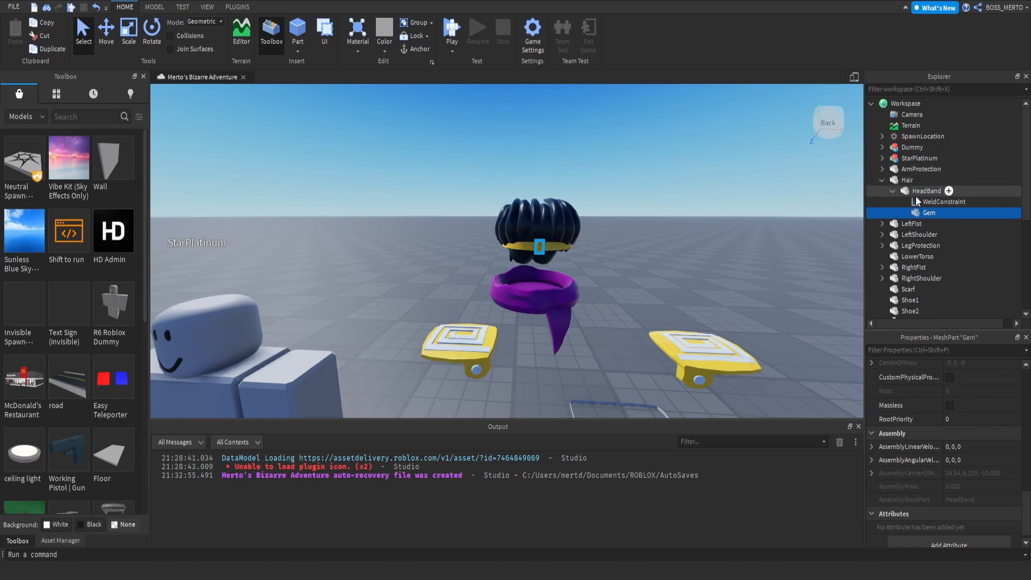
left_click(916, 195)
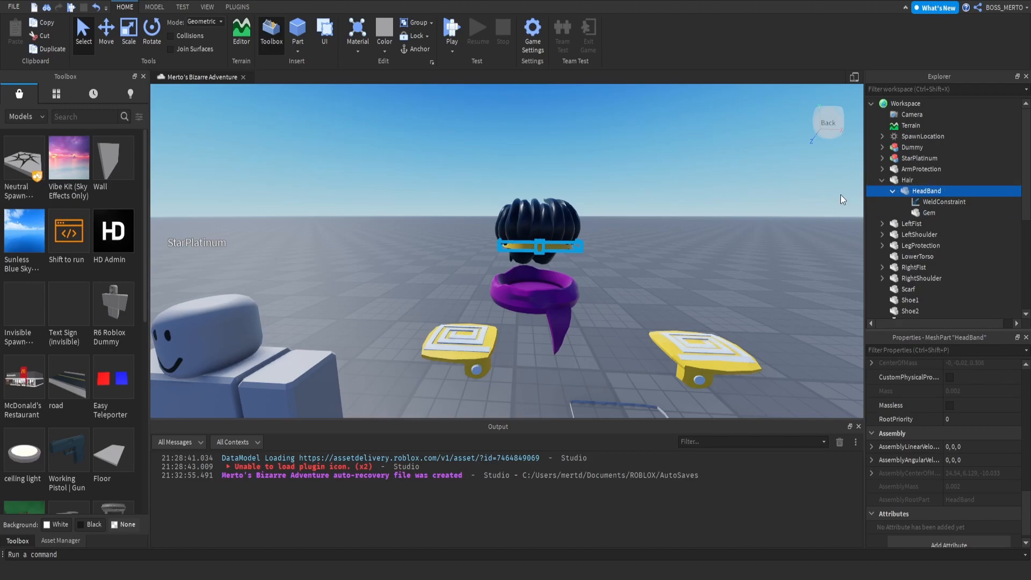
left_click(939, 202)
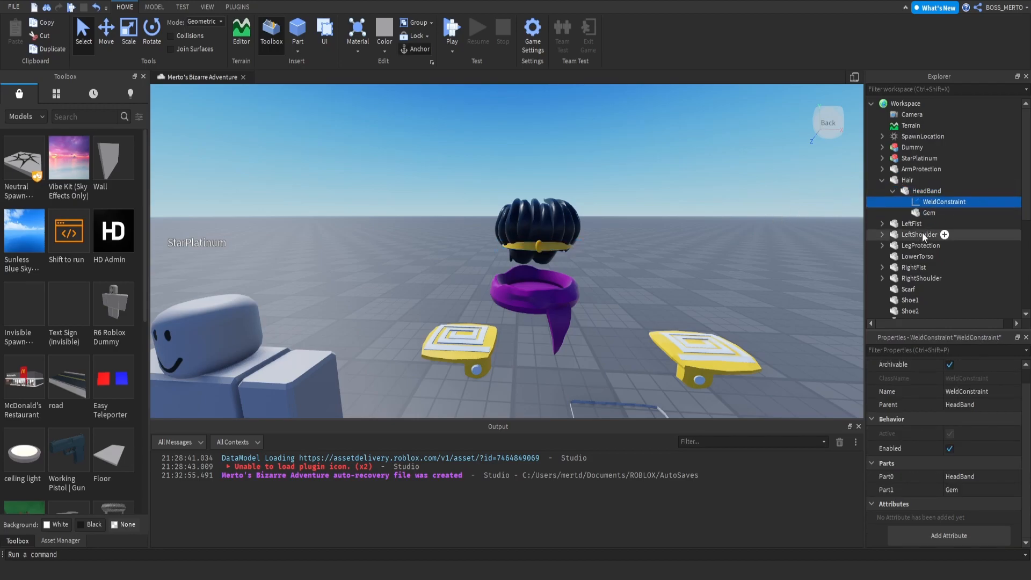
key("ctrl+d")
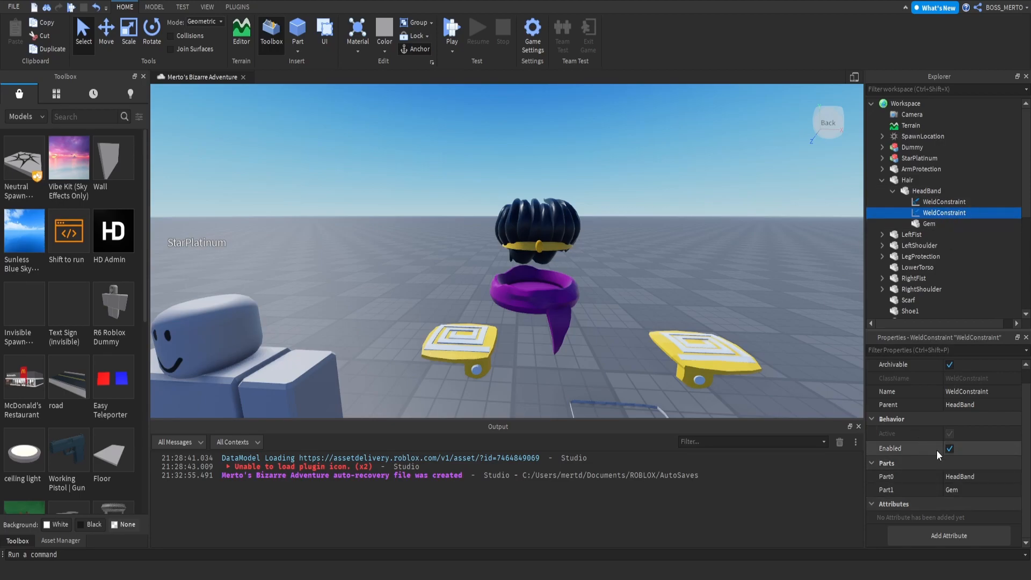
left_click_drag(919, 215, 911, 181)
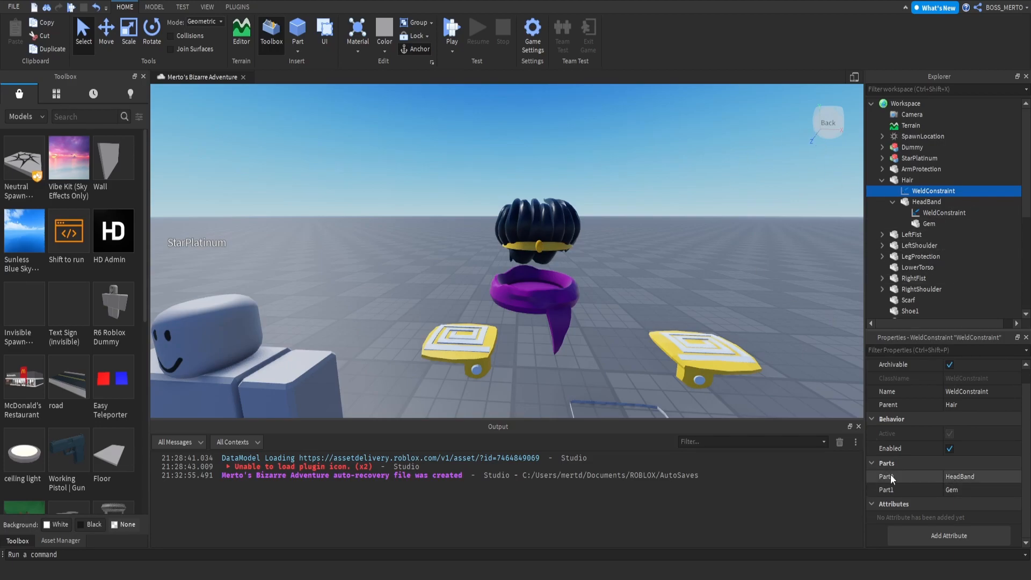
Step: Set Part0 to Hair and Part1 to HeadBand on the WeldConstraint directly under Hair
left_click(960, 476)
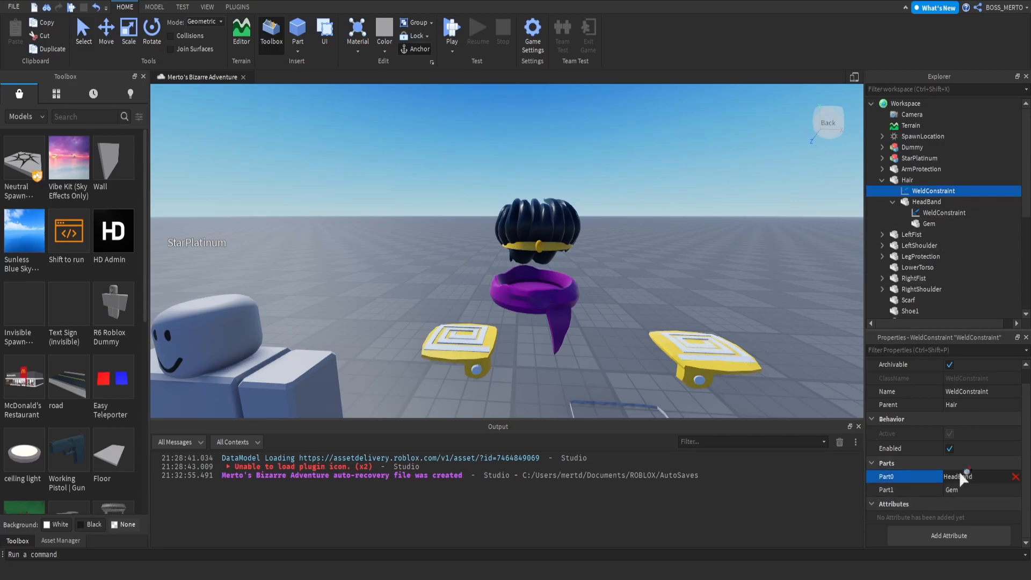
left_click(902, 180)
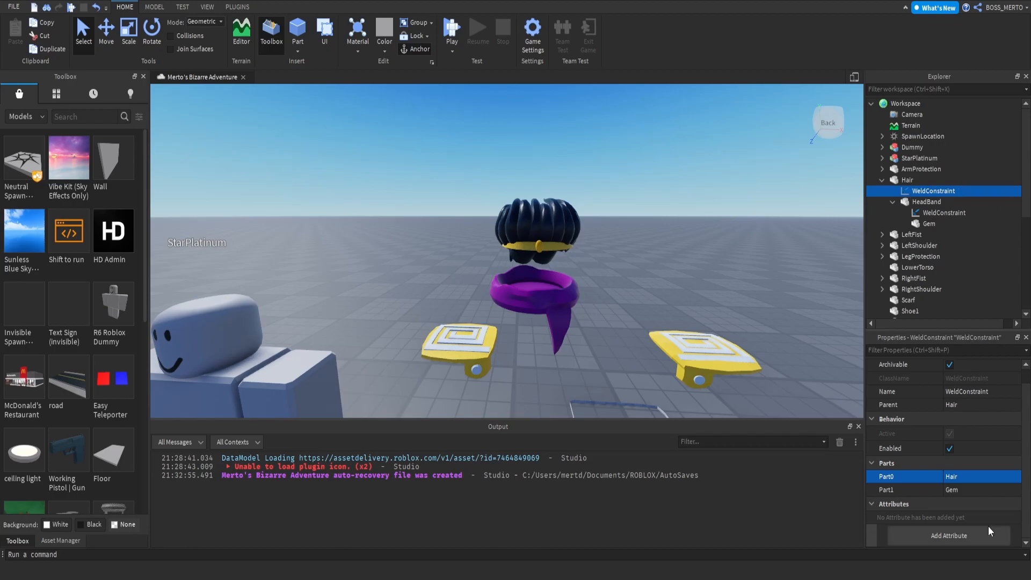
left_click(948, 489)
left_click(912, 201)
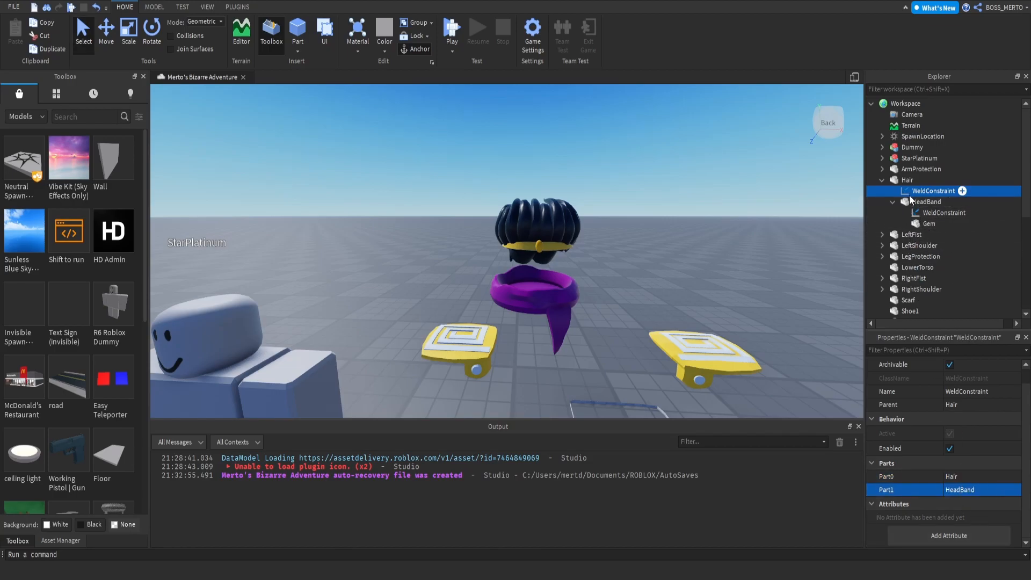
Step: Collapse the Hair part and parent it to the StarPlatinum model
left_click(882, 180)
left_click_drag(898, 180, 920, 156)
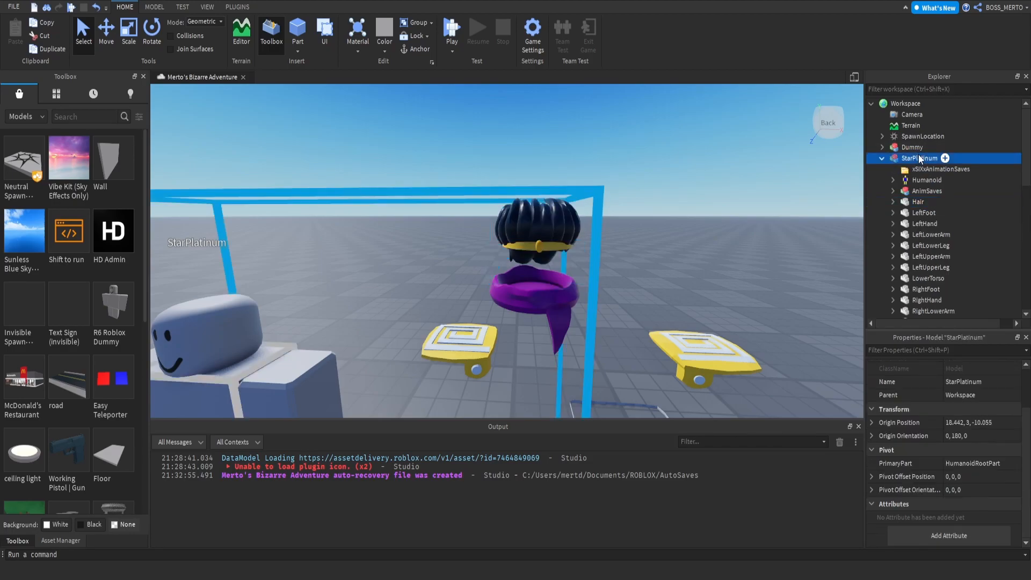
left_click(923, 189)
Step: Move the Hair part with its headband over to StarPlatinum and lower it onto the head
left_click(918, 203)
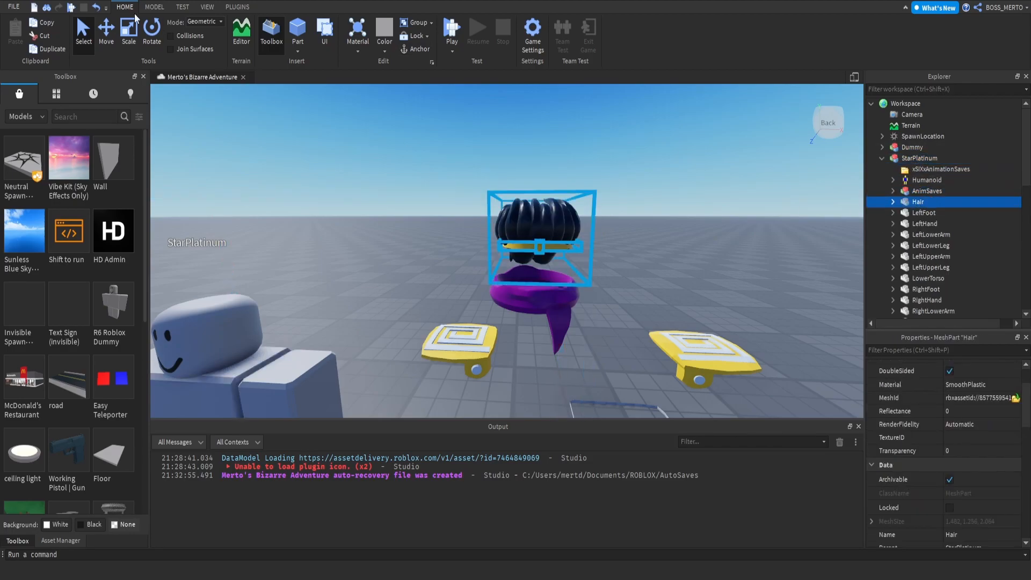
left_click(112, 38)
left_click_drag(475, 233, 425, 235)
key("a")
right_click_drag(489, 257, 485, 258)
left_click_drag(492, 236, 472, 235)
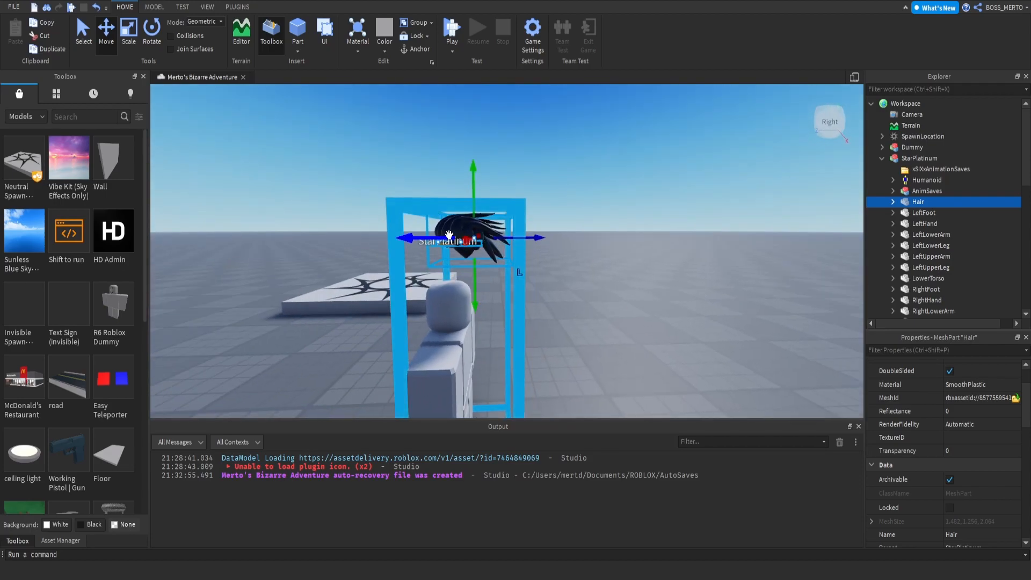
left_click_drag(425, 236, 392, 288)
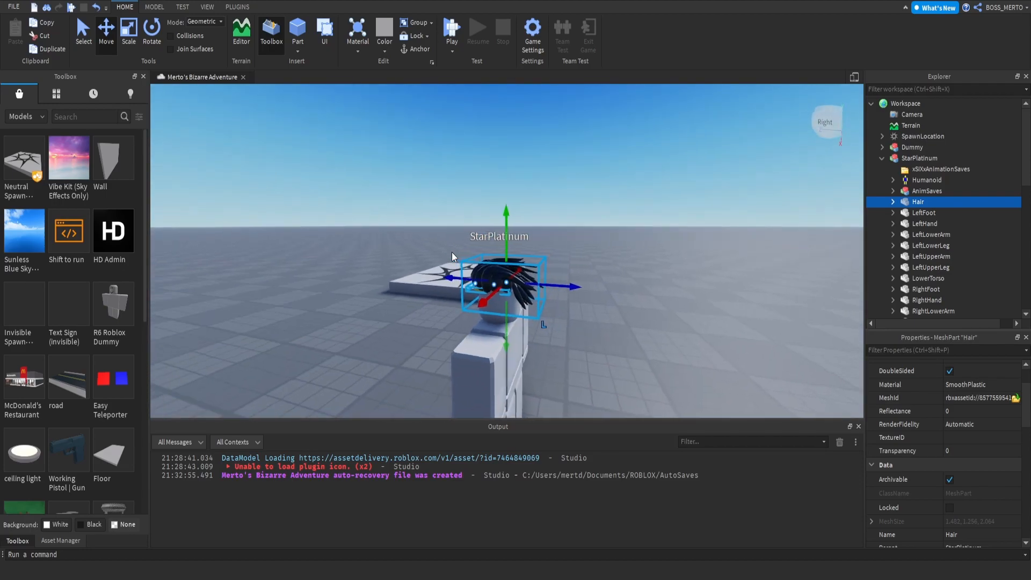
Step: Shift the hair horizontally so that it lines up with StarPlatinum's head
key("w")
right_click_drag(453, 253, 452, 253)
key("a")
left_click_drag(431, 221, 437, 221)
right_click_drag(442, 223, 442, 223)
key("a")
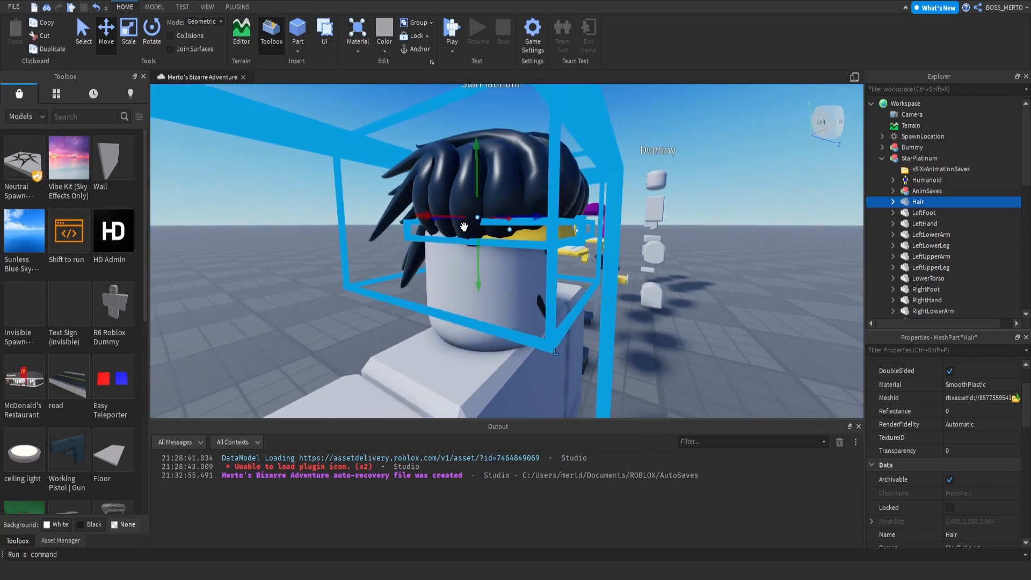
left_click_drag(524, 217, 510, 218)
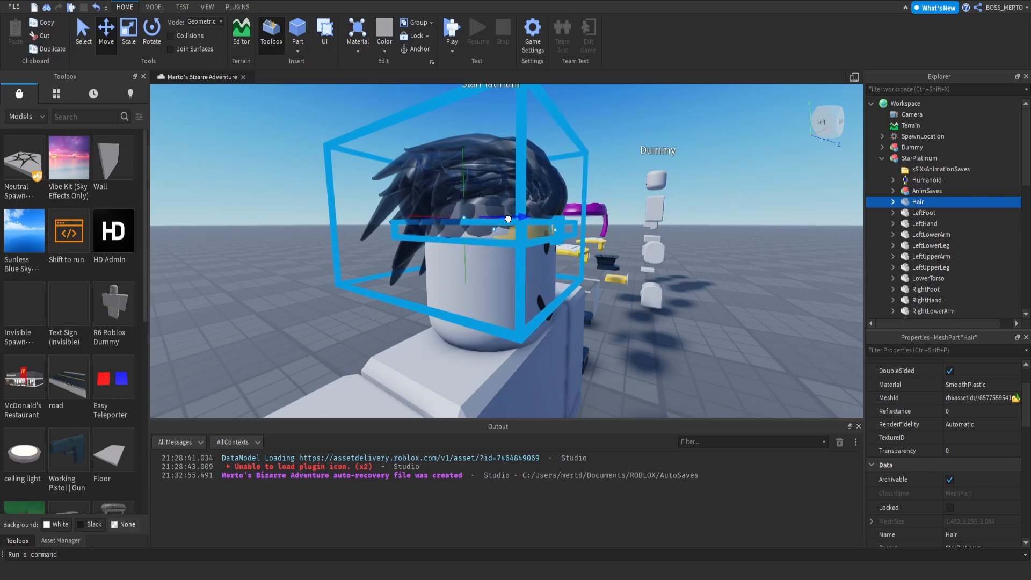
Step: Fine-tune the hair's fit on StarPlatinum's head, clear the selection and view the character from the front
right_click_drag(511, 219, 510, 218)
key("d")
left_click_drag(493, 194, 488, 183)
key("d")
right_click_drag(484, 182, 515, 186)
key("d")
left_click(691, 289)
right_click_drag(691, 289, 691, 289)
key("a")
scroll(690, 289, "down", 6)
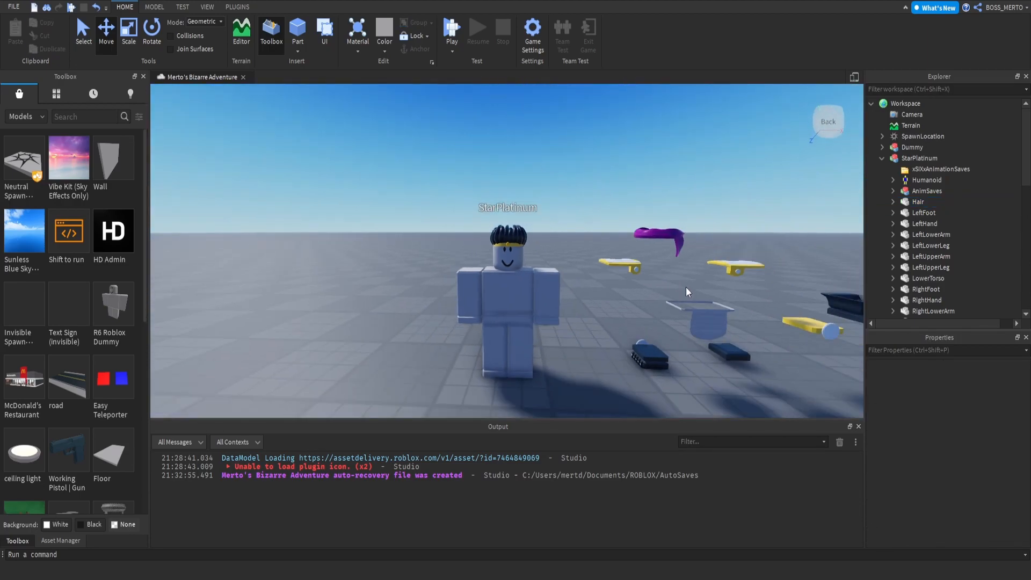
Step: Duplicate the WeldConstraint inside StarPlatinum's Hair part
scroll(687, 290, "up", 3)
left_click(893, 202)
scroll(913, 203, "down", 1)
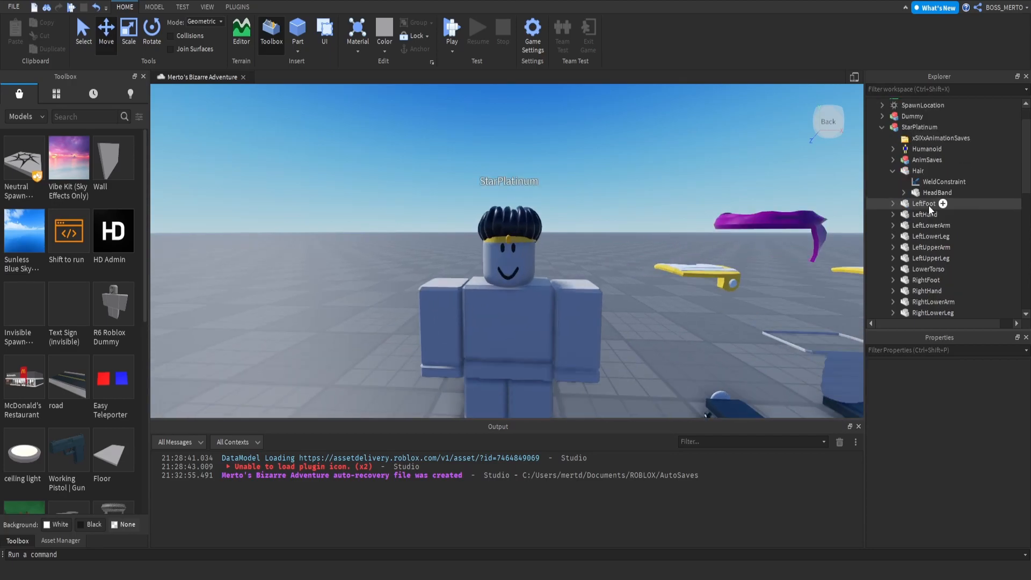
left_click(929, 183)
key("ctrl+d")
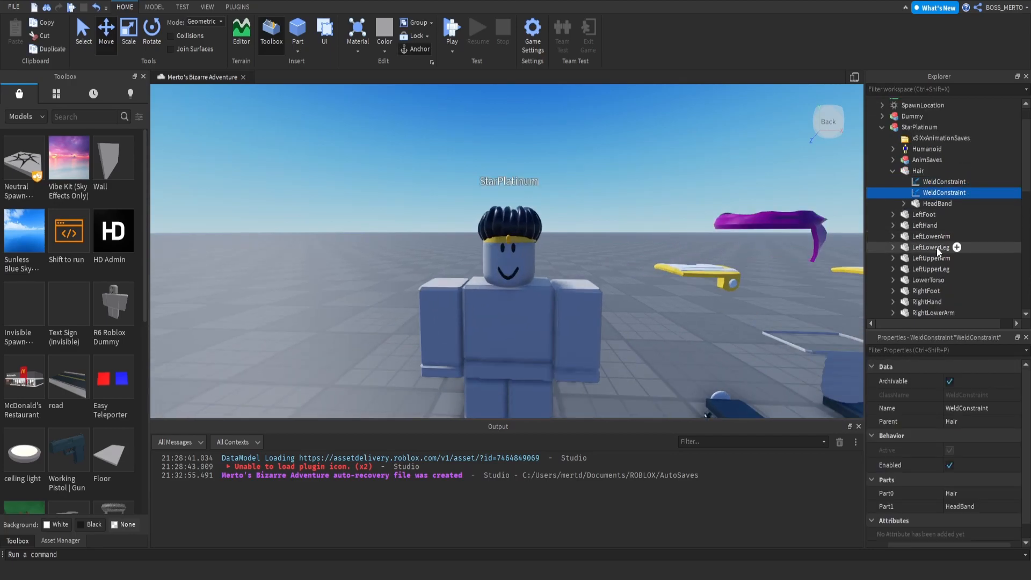
key("a")
right_click_drag(638, 268, 638, 269)
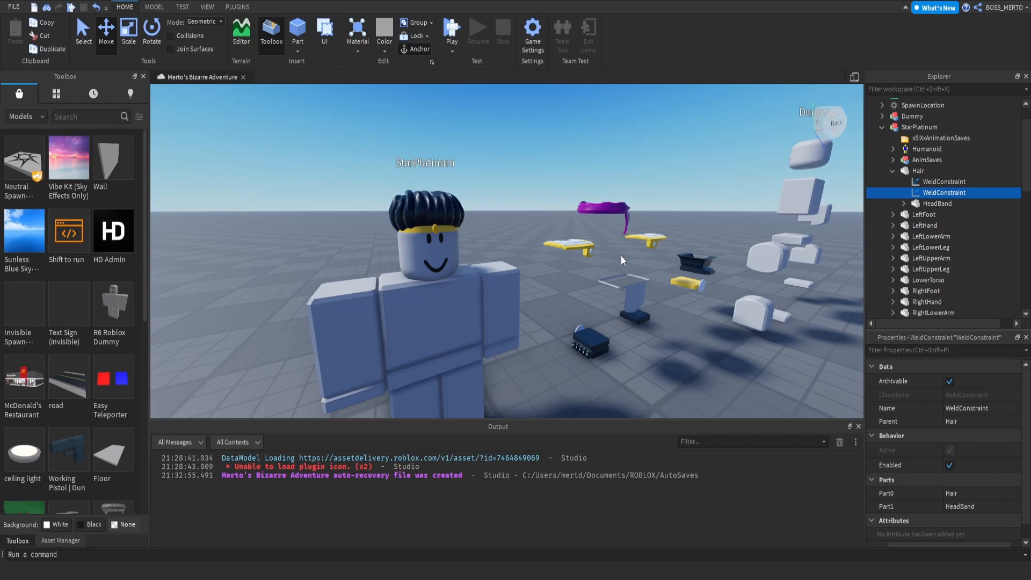
Step: Set the duplicated weld's Part0 to Head and its Part1 to Hair, and collapse the Hair part
left_click(938, 495)
scroll(943, 196, "down", 3)
scroll(934, 263, "down", 1)
left_click(921, 215)
left_click(973, 504)
scroll(923, 189, "up", 2)
scroll(923, 191, "up", 2)
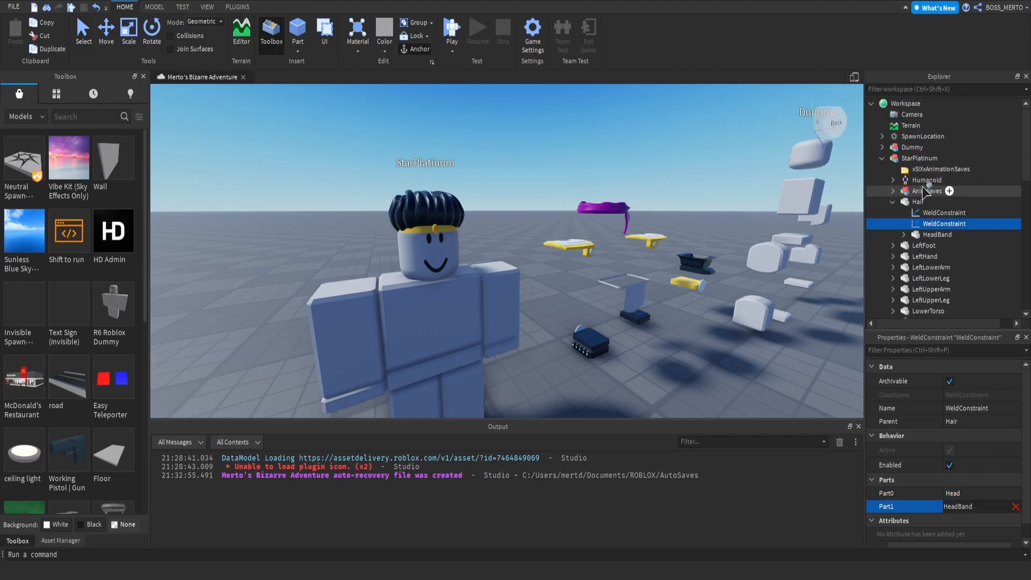
left_click(894, 203)
left_click(906, 201)
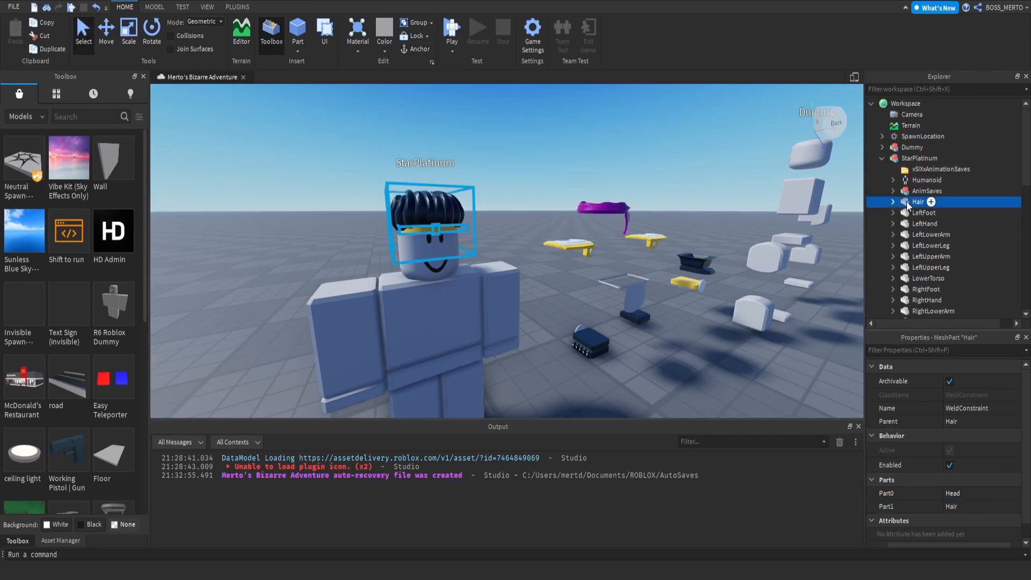
Step: Parent the purple Scarf to the StarPlatinum model and move it over to the character
left_click(605, 208)
left_click_drag(904, 314, 919, 160)
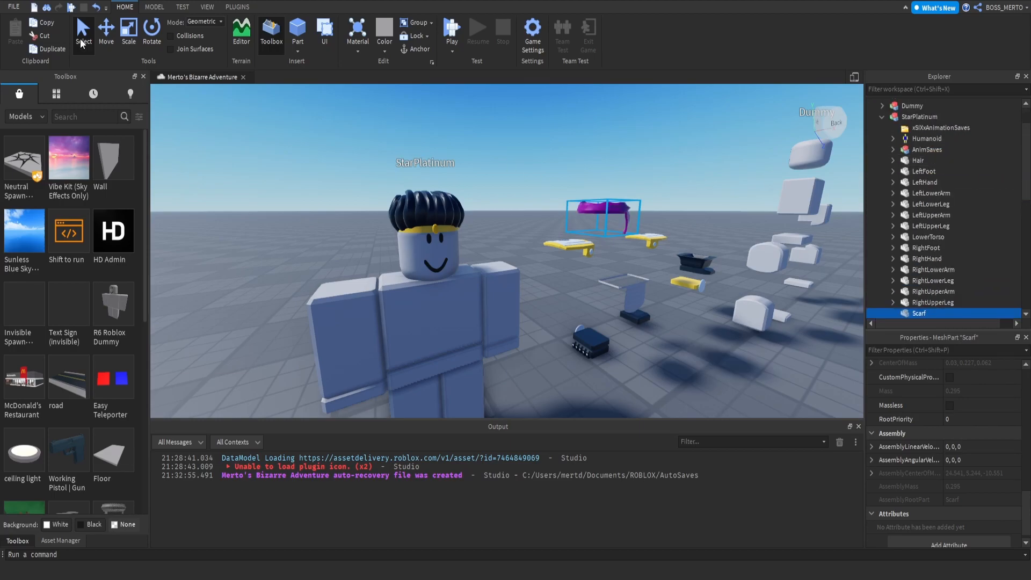
left_click(105, 30)
left_click_drag(605, 209, 425, 213)
Step: Line the Scarf up horizontally so that it sits around StarPlatinum's neck
right_click_drag(423, 224, 423, 223)
key("a")
left_click_drag(444, 216, 476, 220)
left_click_drag(448, 221, 447, 228)
right_click_drag(448, 228, 447, 226)
key("d")
left_click_drag(491, 260, 506, 264)
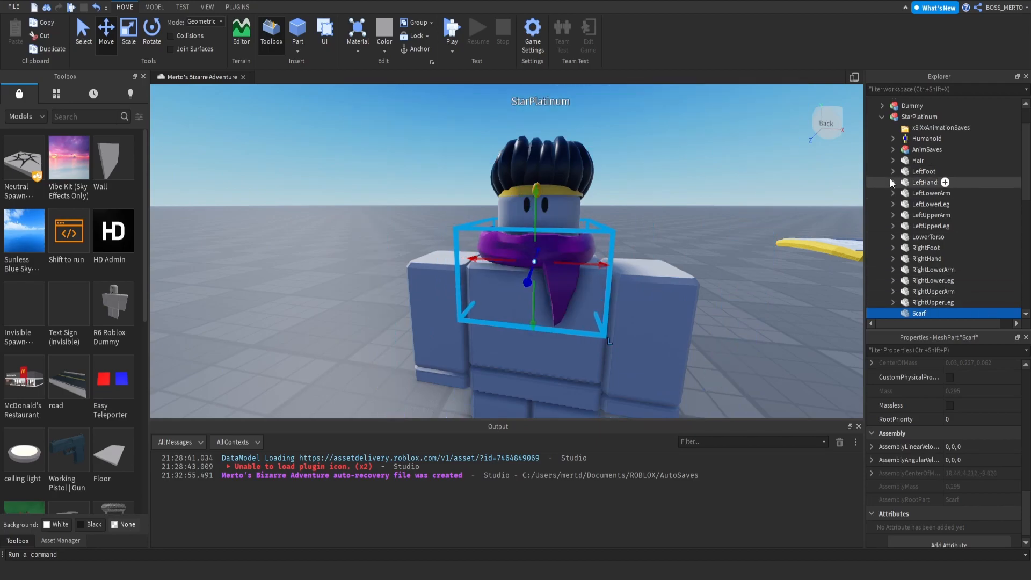
Step: Copy a WeldConstraint from Hair into the Scarf and select the Scarf
left_click(894, 161)
left_click(920, 172)
scroll(911, 191, "down", 4)
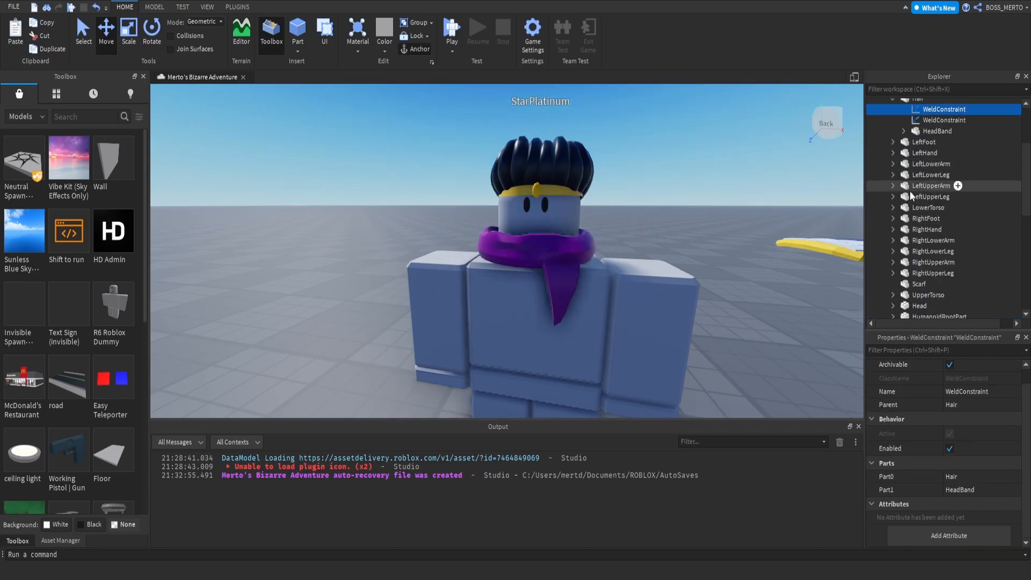
left_click_drag(936, 220, 935, 222)
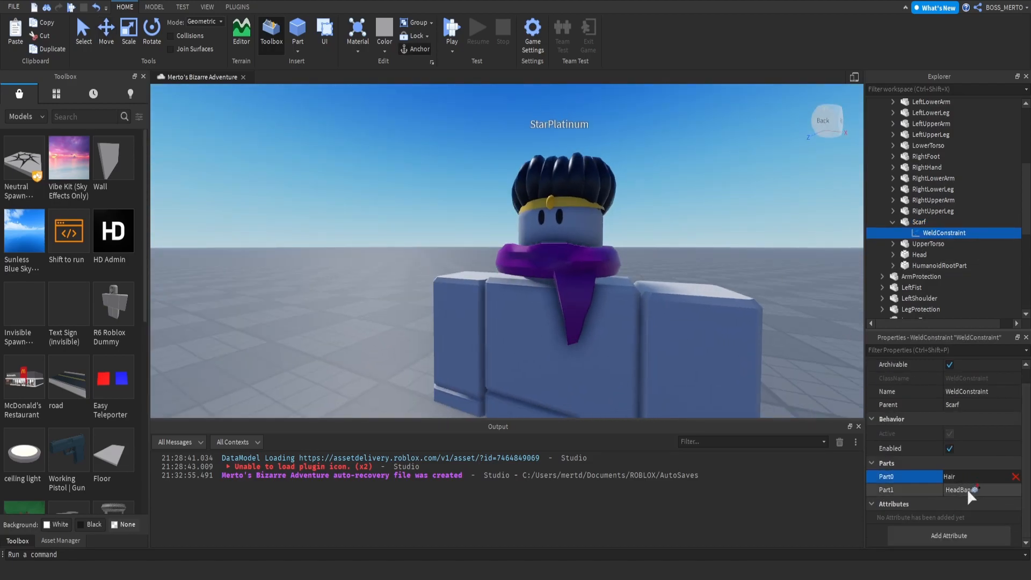
left_click(968, 490)
left_click(896, 225)
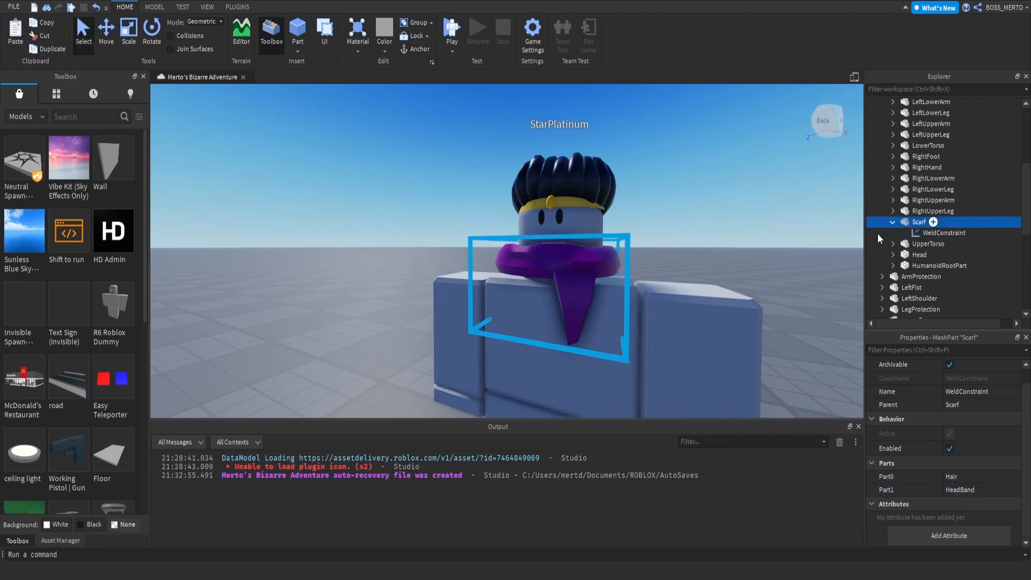
Step: Lower the Scarf on StarPlatinum's neck, shift it slightly backward, and clear the selection
key("f")
left_click_drag(512, 250, 514, 267)
right_click_drag(514, 267, 493, 263)
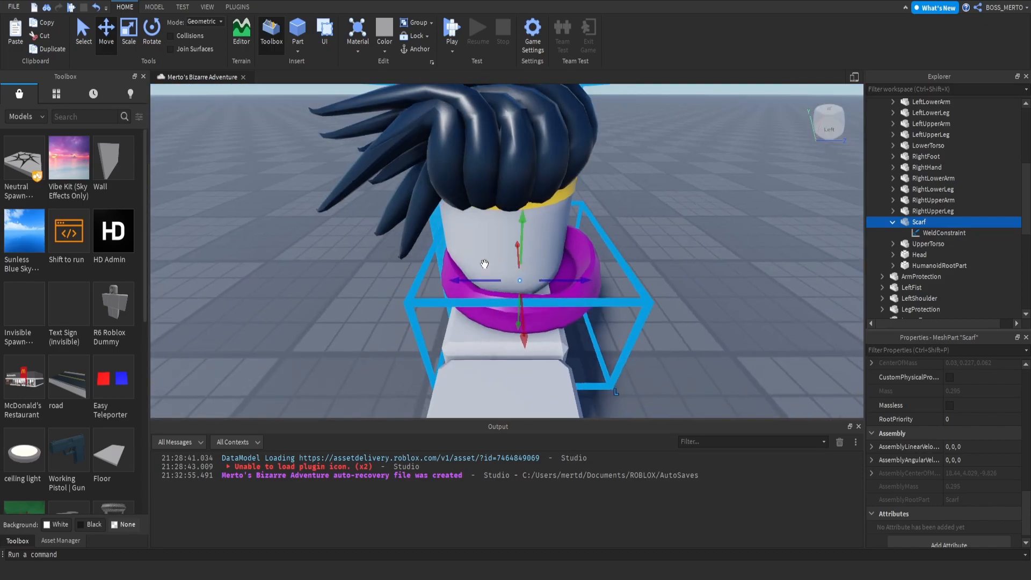
left_click_drag(471, 279, 453, 278)
right_click_drag(467, 273, 491, 262)
right_click_drag(559, 287, 576, 286)
scroll(580, 247, "down", 4)
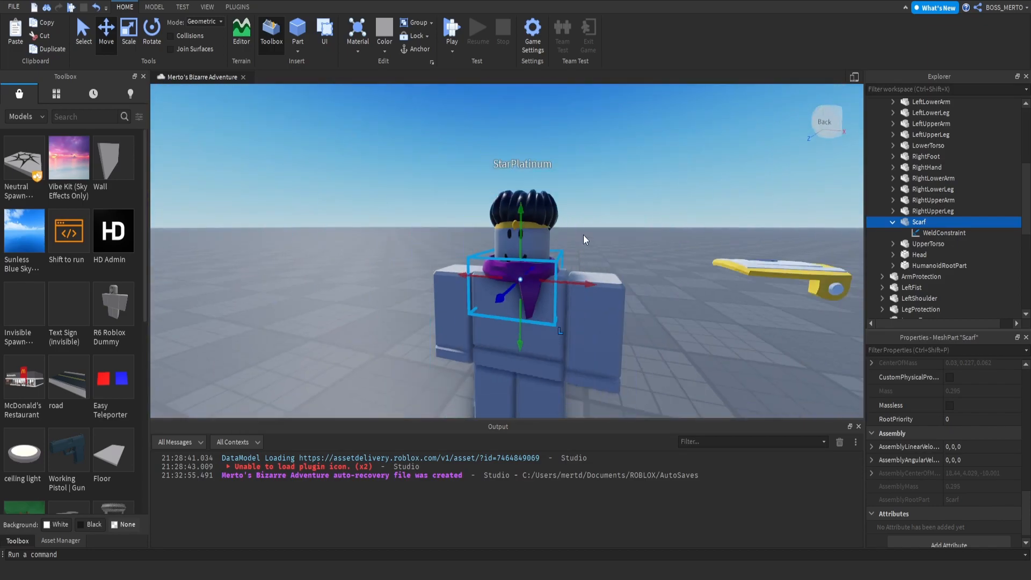
left_click(638, 181)
scroll(637, 181, "up", 3)
right_click_drag(638, 182, 653, 187)
scroll(495, 269, "down", 4)
scroll(496, 269, "up", 3)
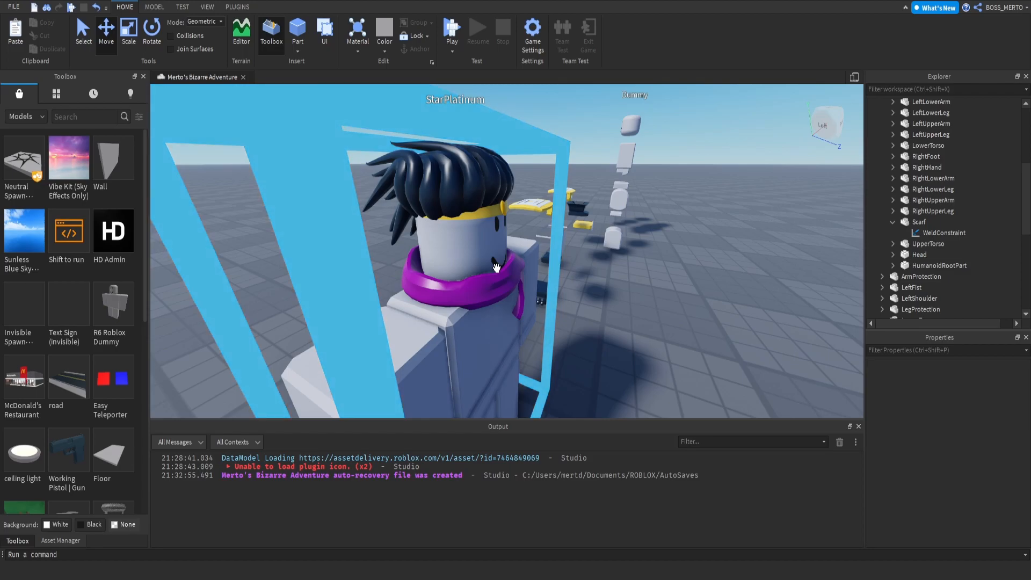
Step: Set the Part0 of the Scarf's WeldConstraint to UpperTorso
left_click(916, 233)
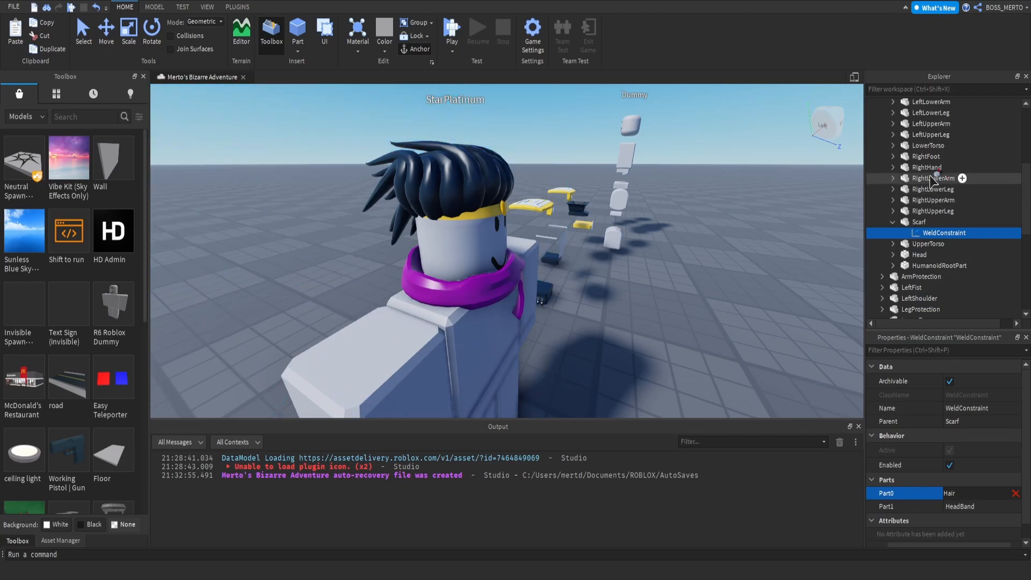
scroll(937, 184, "up", 3)
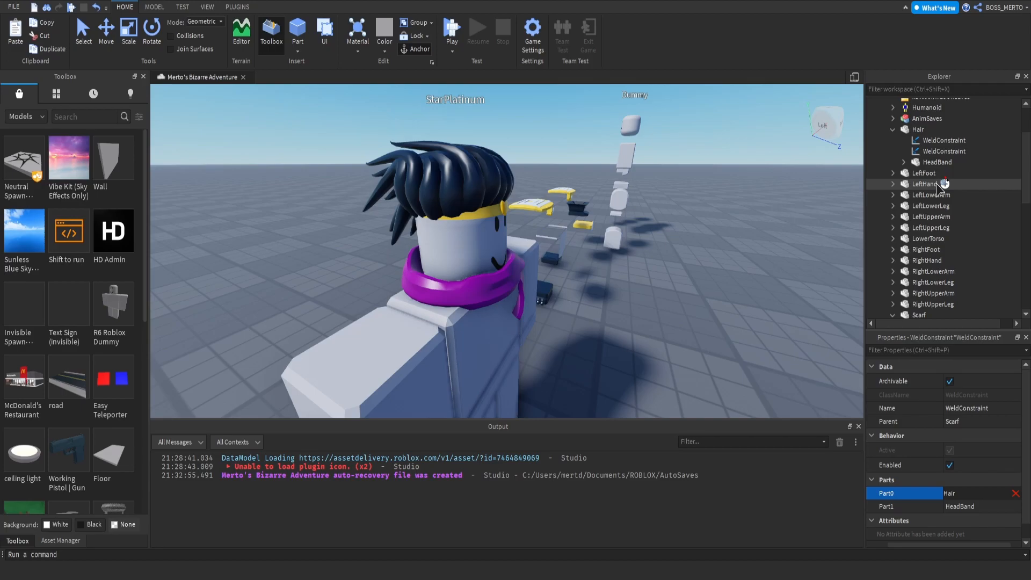
scroll(930, 185, "down", 2)
scroll(913, 185, "up", 2)
scroll(916, 215, "down", 3)
left_click(920, 245)
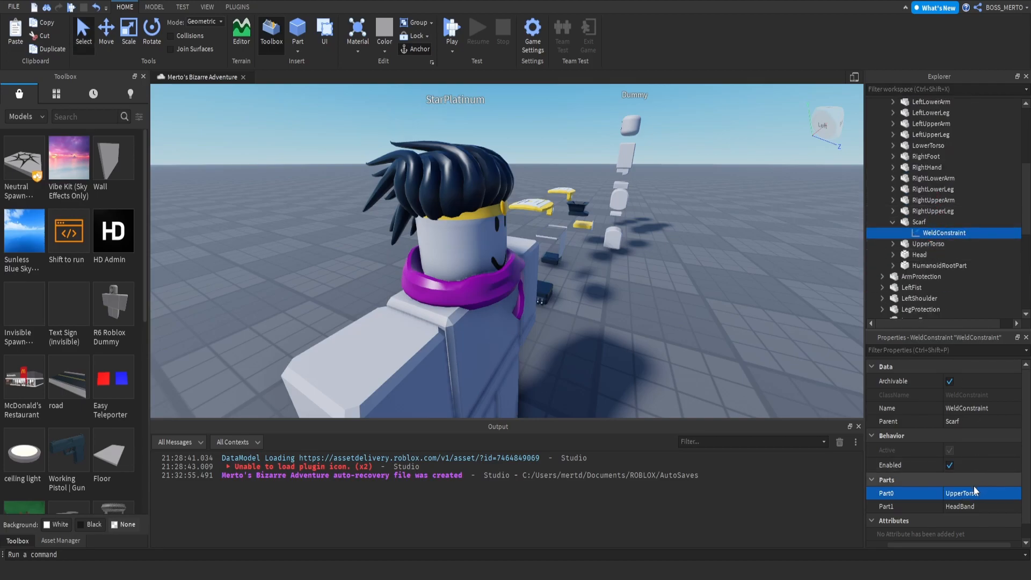
Step: Set the Part1 of the Scarf's WeldConstraint to Head
left_click(973, 506)
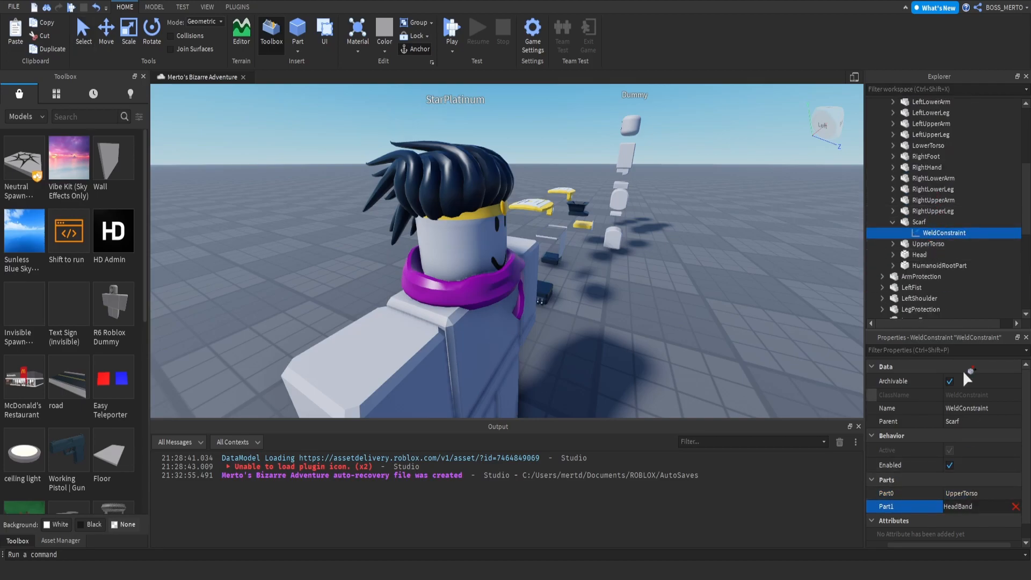
left_click(923, 254)
left_click(934, 234)
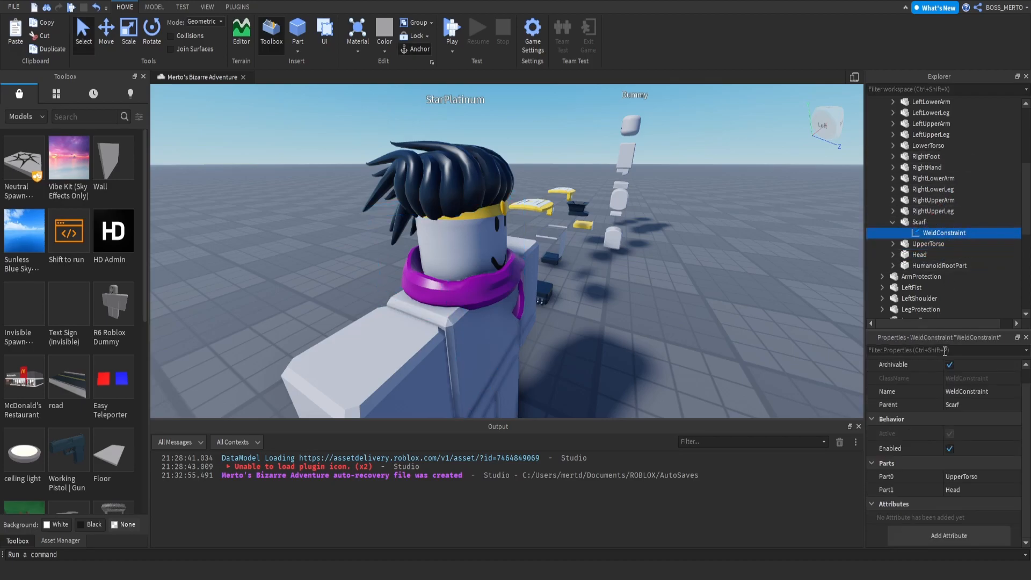
Step: Set the Part1 of the Scarf's WeldConstraint to Scarf and collapse the Hair part
scroll(922, 221, "up", 1)
left_click(966, 490)
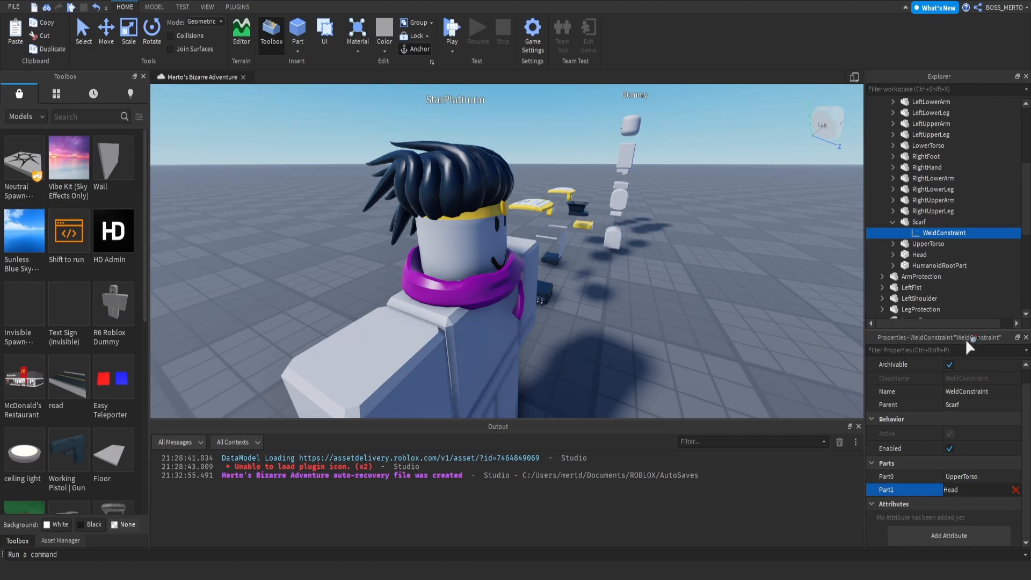
scroll(919, 204, "up", 3)
scroll(920, 204, "down", 3)
left_click(932, 251)
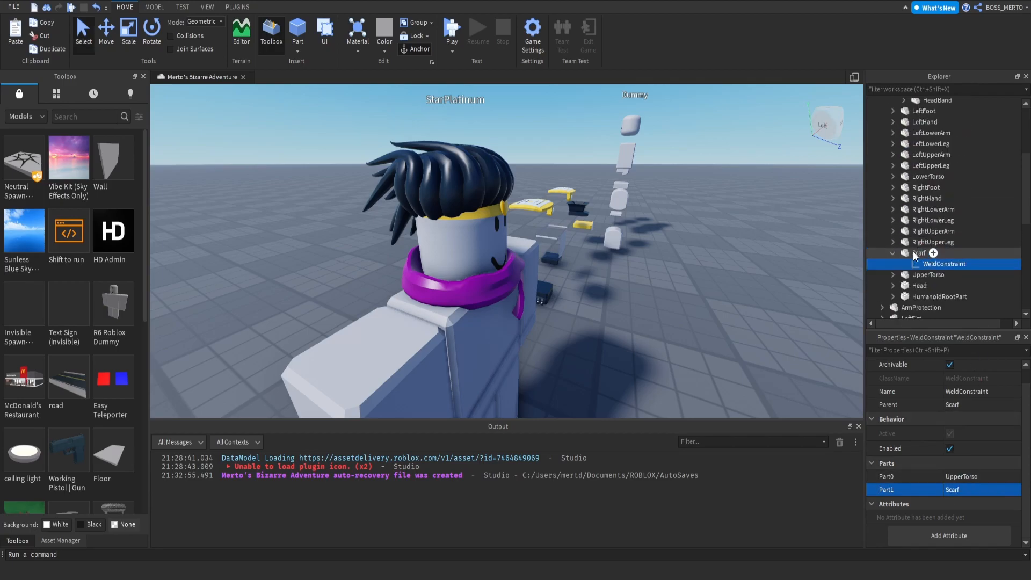
scroll(889, 194, "up", 4)
left_click(893, 194)
Step: Parent the loose LowerTorso cloth mesh to the StarPlatinum model
right_click_drag(630, 224, 642, 206)
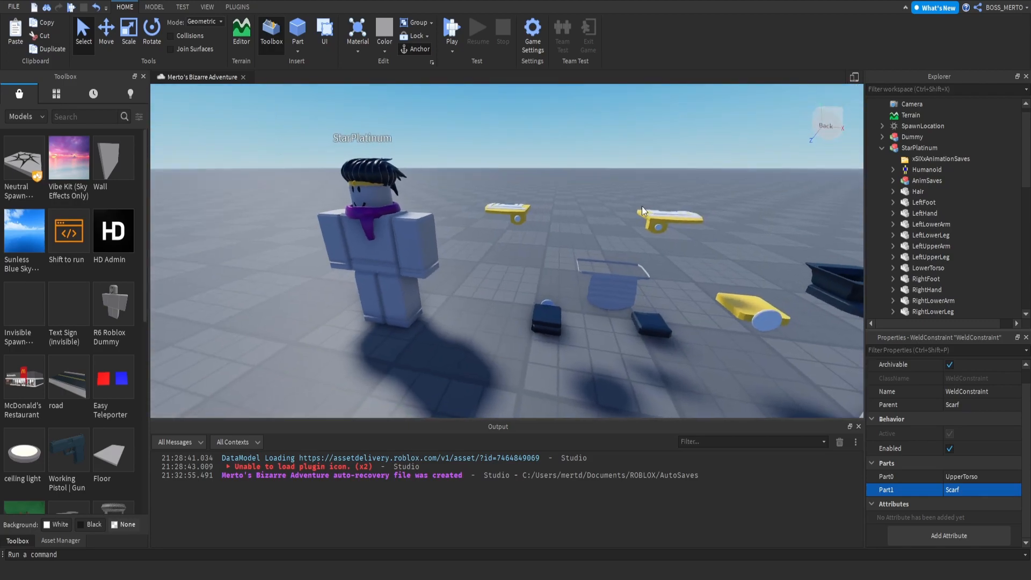
left_click(522, 154)
right_click_drag(452, 114, 452, 115)
left_click(584, 270)
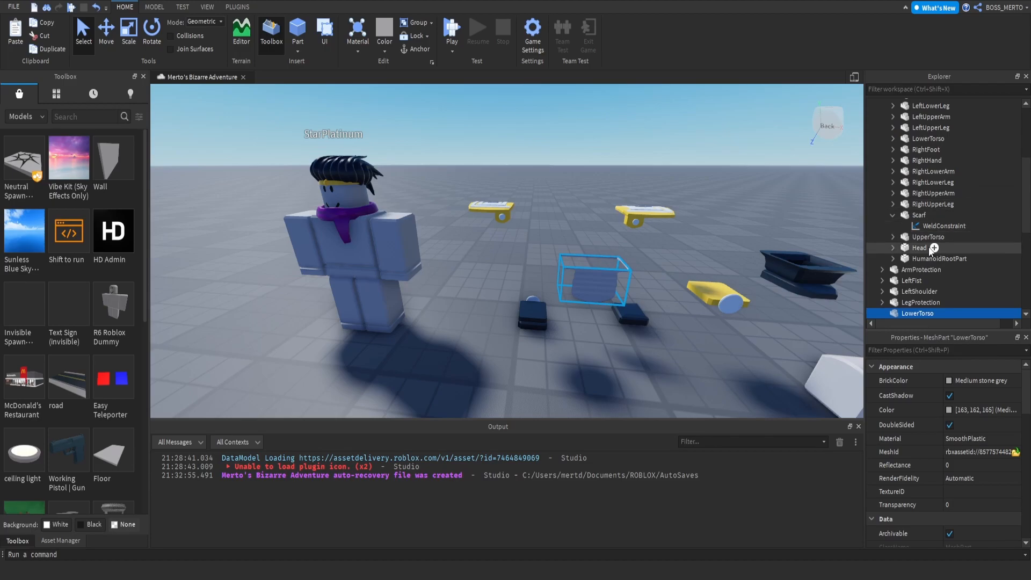
left_click_drag(943, 200, 922, 160)
Step: Move the LowerTorso cloth mesh over to StarPlatinum's hips
left_click_drag(532, 272, 411, 274)
key("a")
right_click_drag(411, 279, 411, 280)
left_click_drag(455, 253, 486, 259)
key("d")
right_click_drag(485, 260, 484, 261)
Step: Fine-tune the cloth mesh's depth, height and sideways position against StarPlatinum's lower torso
left_click_drag(474, 245, 499, 248)
key("a")
right_click_drag(476, 243, 476, 242)
key("d")
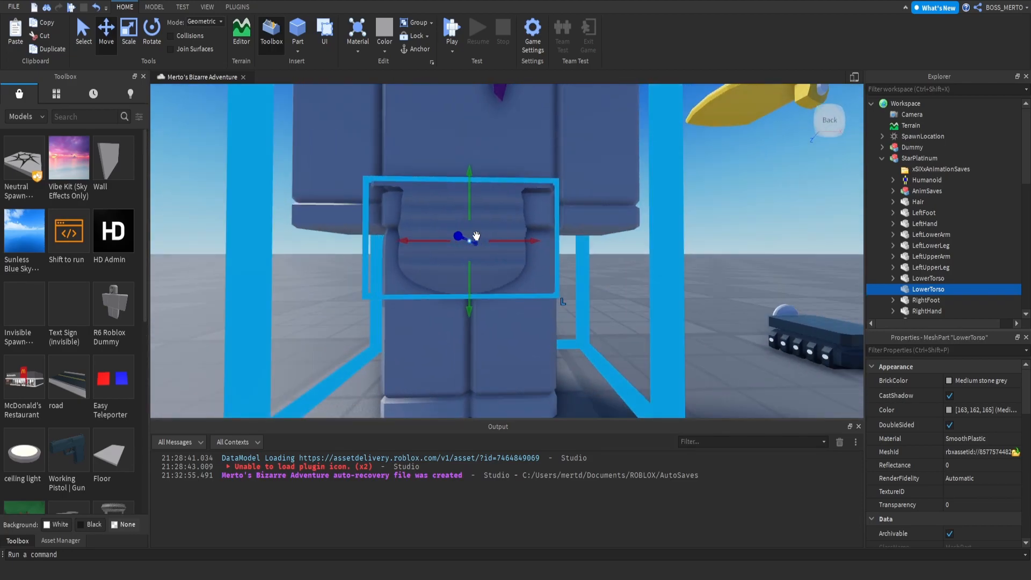
left_click_drag(469, 196, 469, 205)
left_click_drag(516, 248, 520, 252)
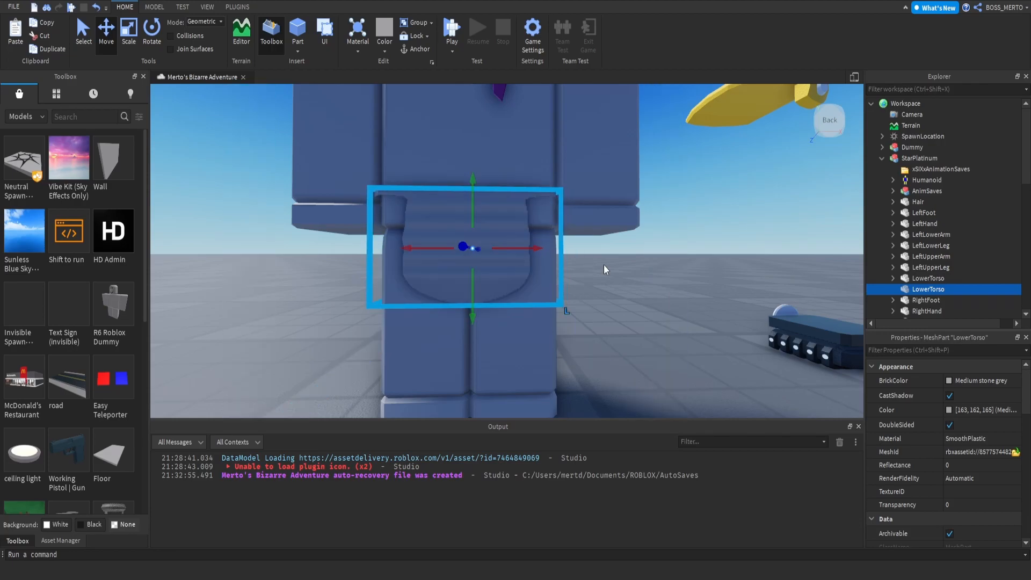
Step: Copy the Scarf's WeldConstraint into the LowerTorso cloth mesh and rename that mesh LowerTorsoPart
scroll(918, 266, "down", 4)
left_click(893, 241)
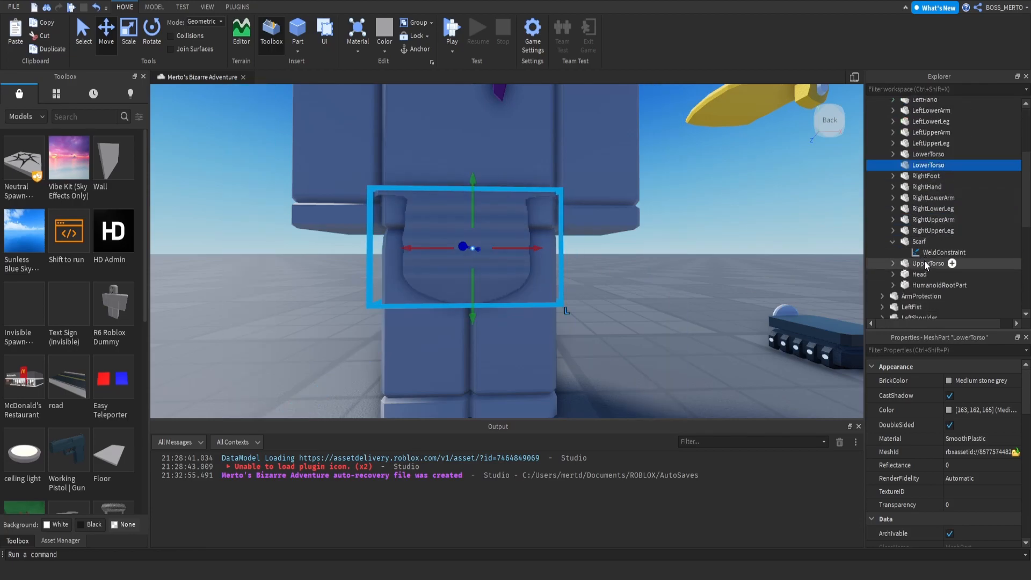
left_click(923, 252)
left_click(928, 167)
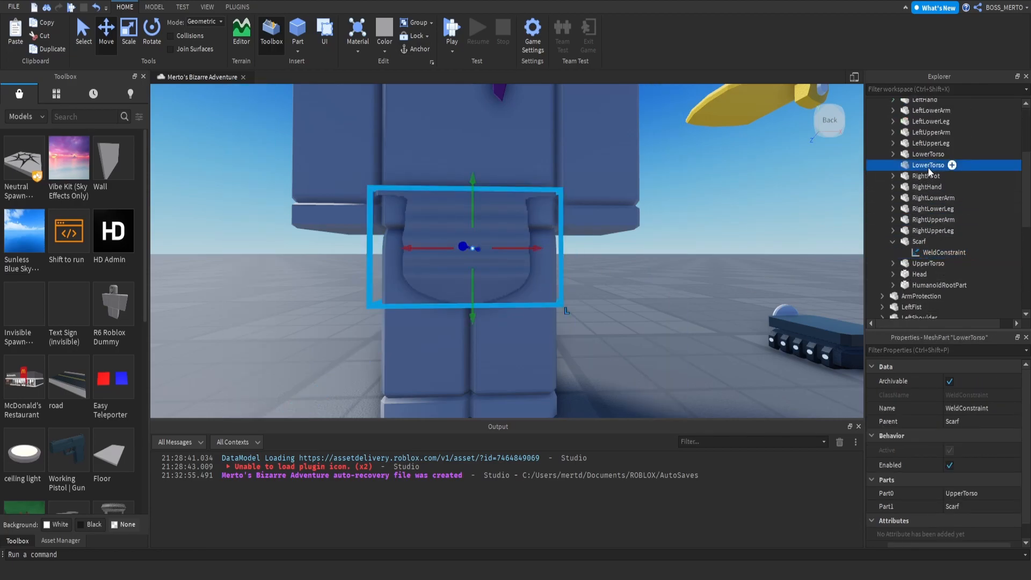
key("ctrl+shift+v")
left_click(927, 166)
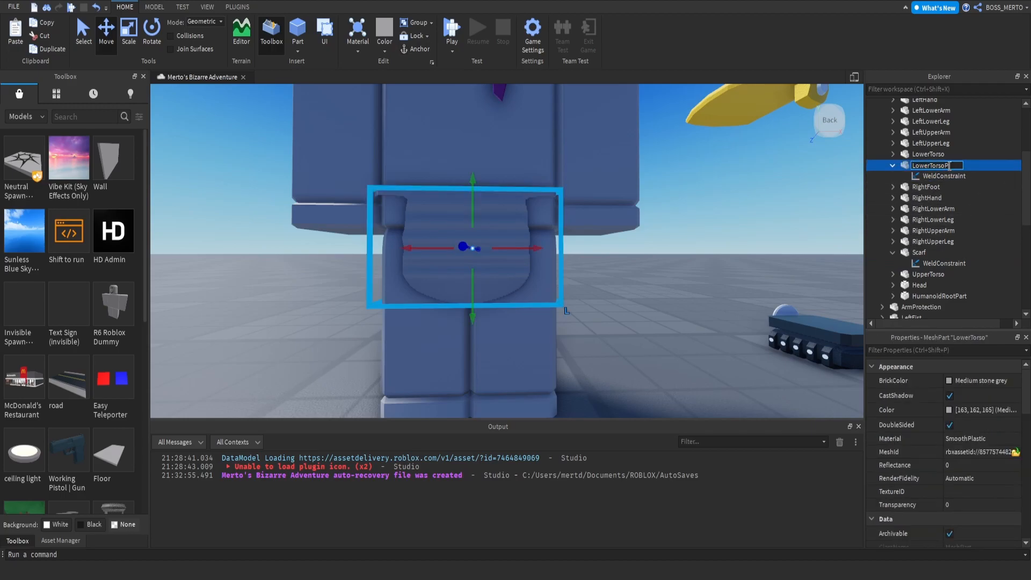
Step: Set the LowerTorsoPart weld's Part0 to LowerTorso and its Part1 to LowerTorsoPart
left_click(943, 176)
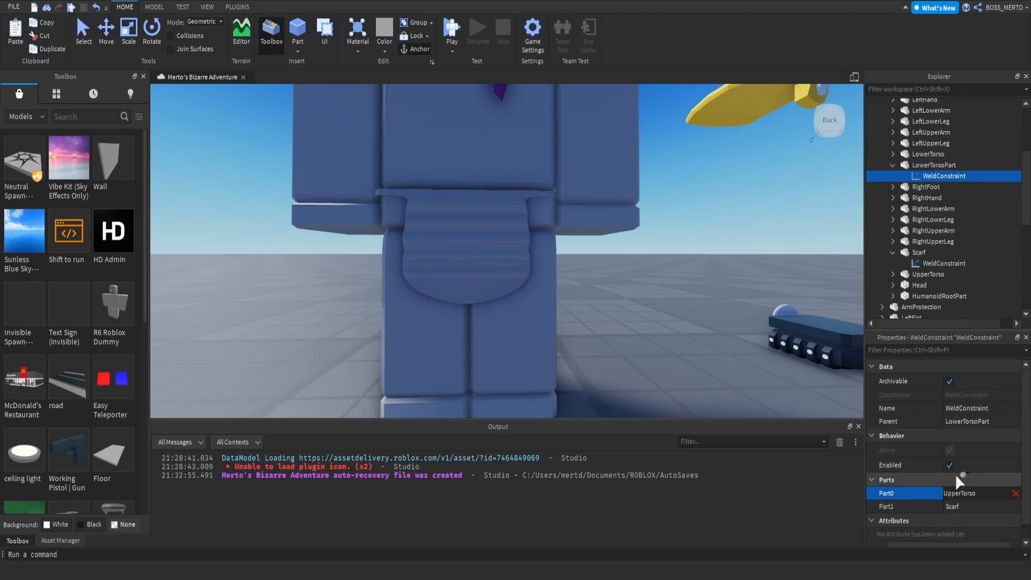
left_click(963, 502)
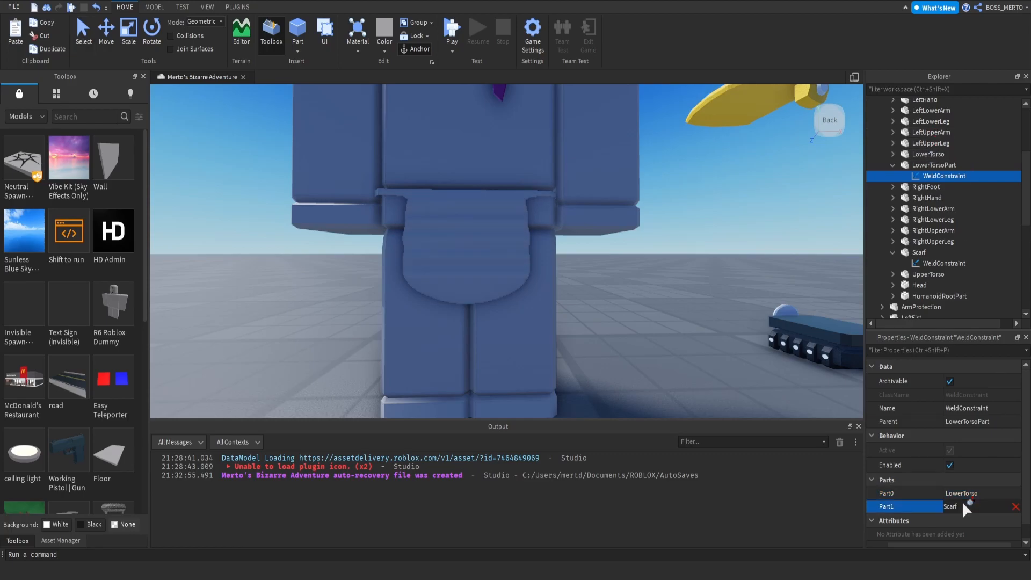
left_click(947, 166)
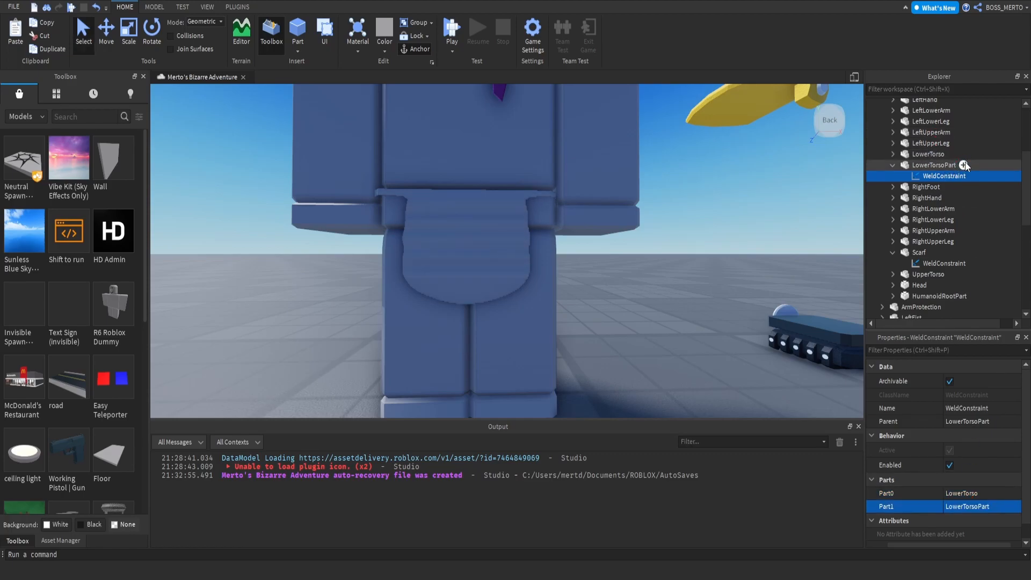
Step: Paste the copied WeldConstraint into the RightShoulder part
right_click_drag(414, 362, 582, 261)
scroll(581, 261, "down", 5)
scroll(581, 261, "down", 5)
scroll(581, 261, "up", 7)
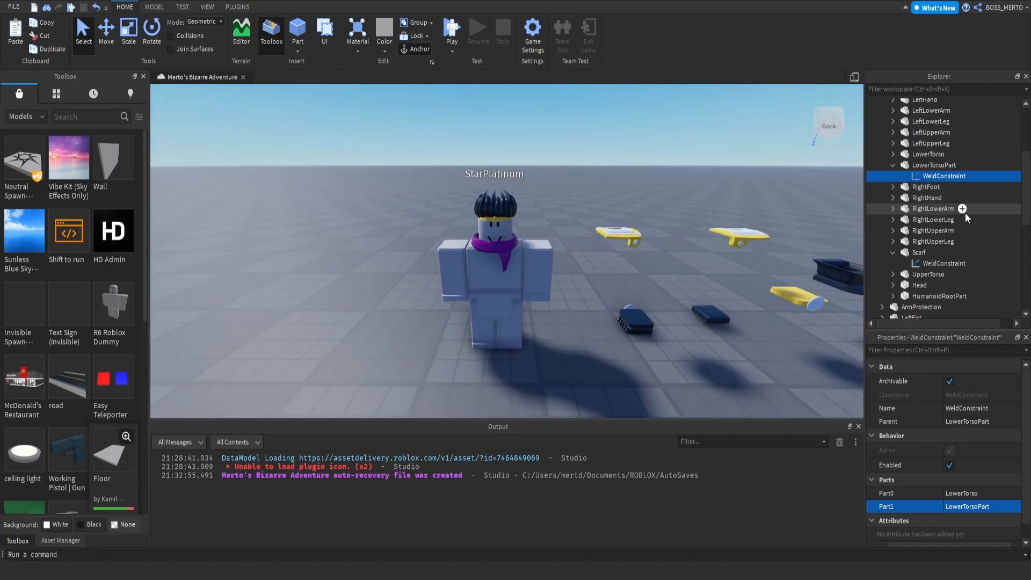
right_click_drag(649, 220, 649, 220)
left_click(577, 198)
right_click_drag(577, 197, 577, 197)
left_click(555, 237)
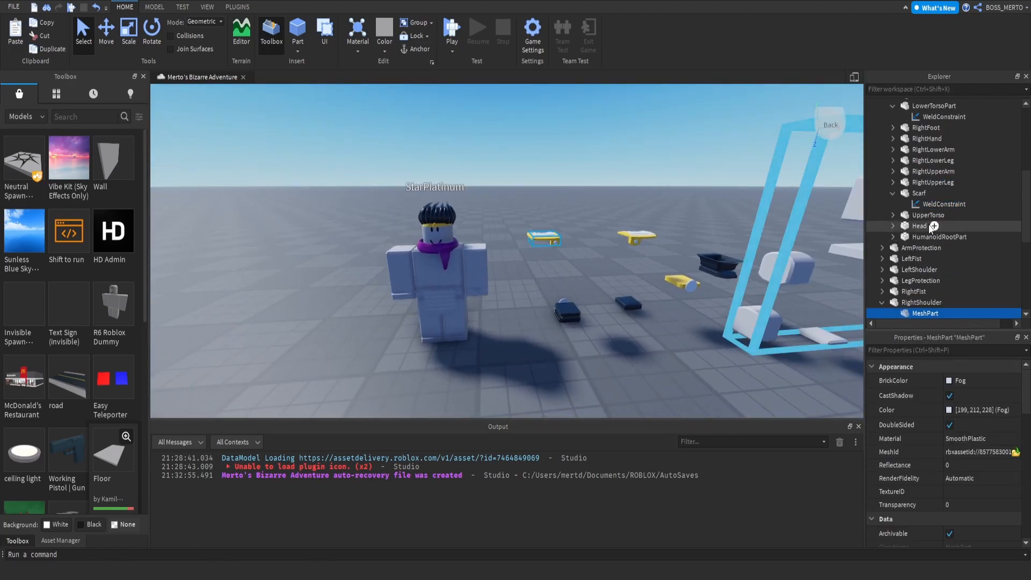
scroll(953, 250, "down", 2)
left_click(901, 244)
key("f")
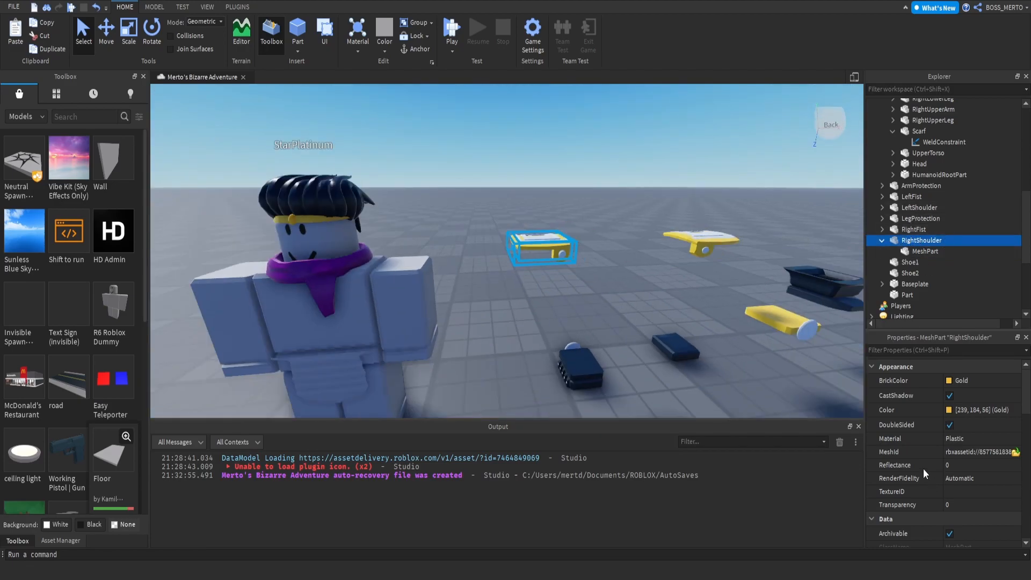
key("ctrl+shift+v")
Step: Set the RightShoulder WeldConstraint's Part0 to RightShoulder and its Part1 to the child MeshPart
right_click_drag(633, 280, 632, 295)
key("e")
left_click(915, 265)
key("f")
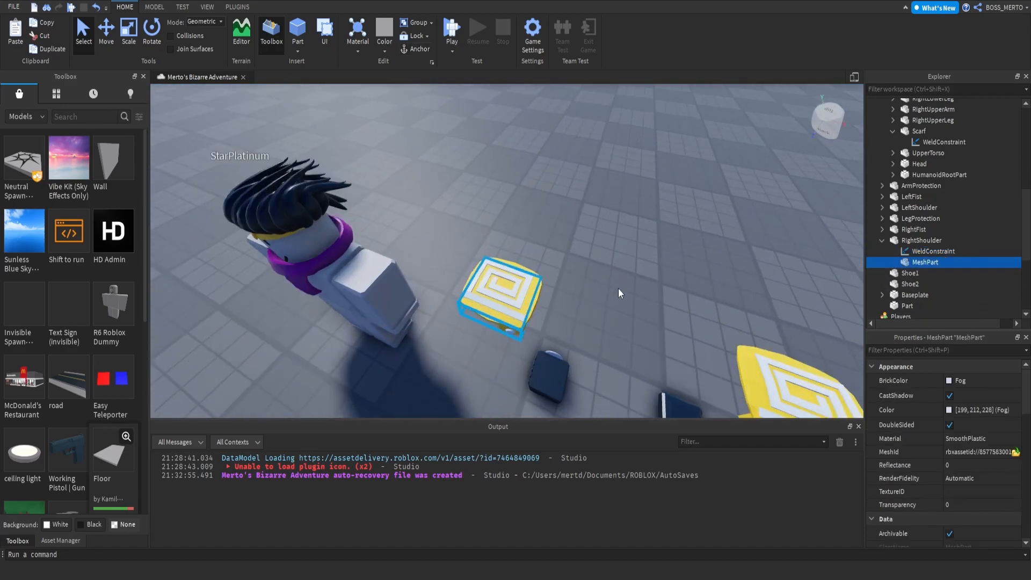
key("s")
right_click_drag(552, 251, 553, 250)
right_click_drag(515, 294, 506, 295)
scroll(507, 296, "up", 5)
scroll(506, 295, "down", 4)
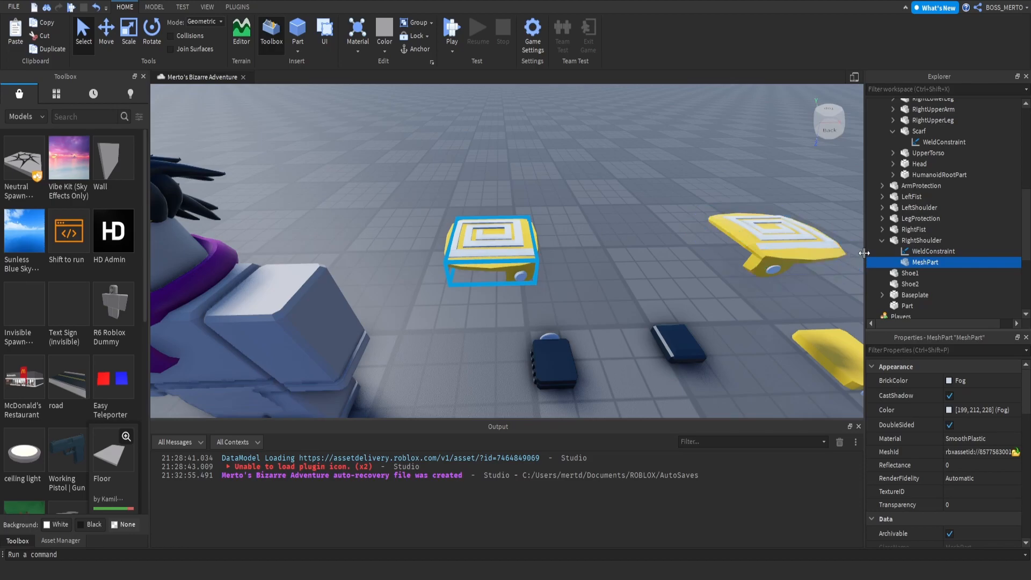
left_click(933, 251)
left_click(959, 494)
left_click(922, 240)
left_click(962, 506)
Step: Duplicate RightShoulder's WeldConstraint and move RightShoulder into the StarPlatinum model
left_click(928, 261)
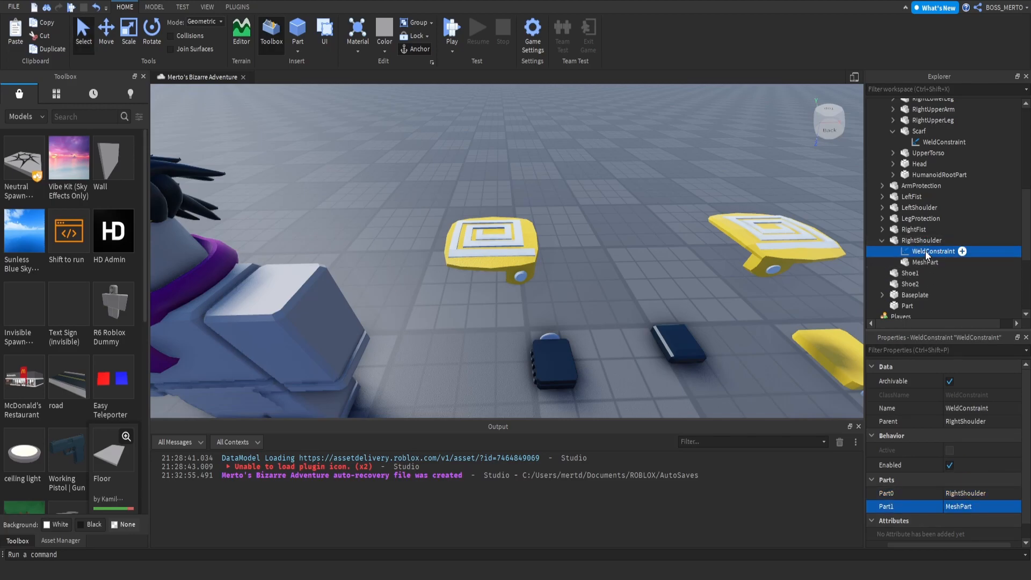
key("ctrl+d")
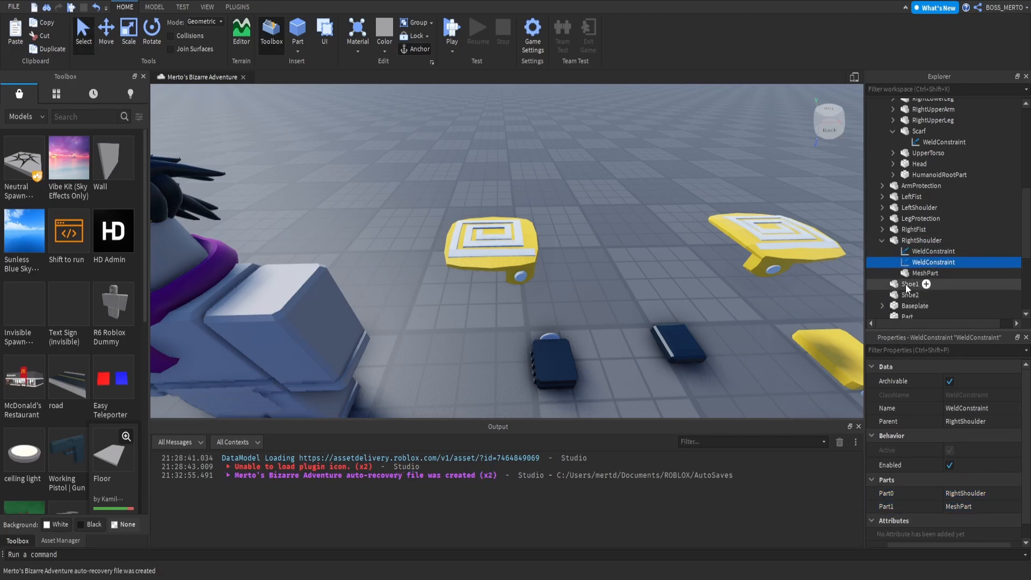
left_click_drag(921, 240, 917, 159)
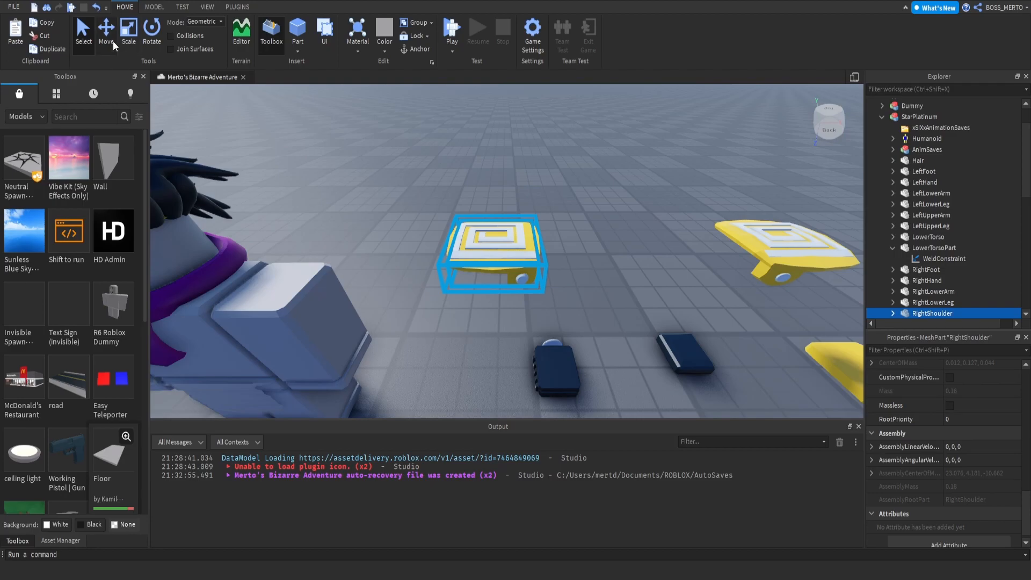
Step: Move the RightShoulder piece across to StarPlatinum's right upper arm and align its depth roughly
left_click_drag(447, 249, 402, 250)
key("a")
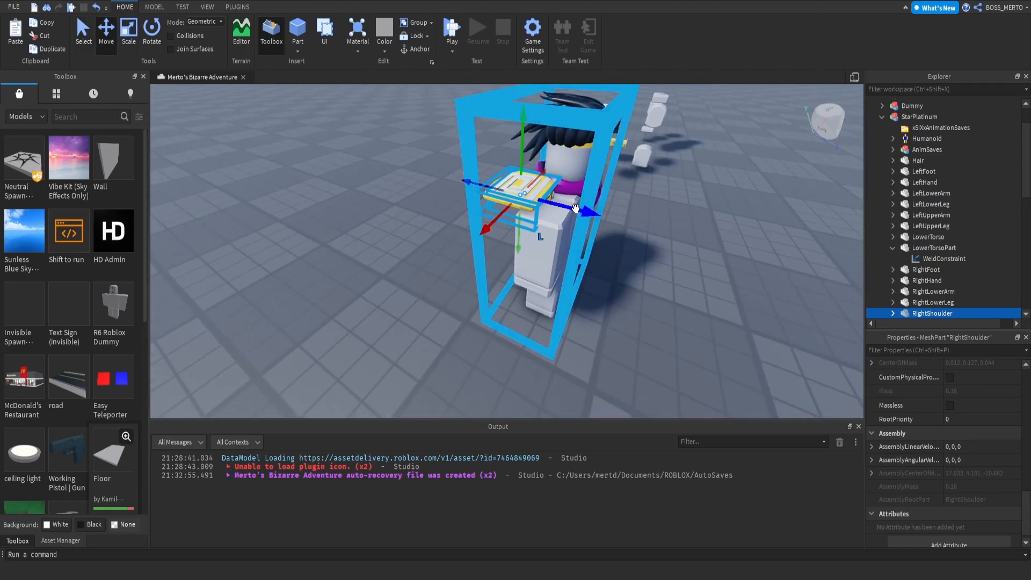
left_click_drag(597, 224, 594, 226)
right_click_drag(594, 226, 583, 224)
Step: Lower RightShoulder onto the top of the right upper arm and fine-tune its depth and sideways position
scroll(582, 223, "up", 3)
left_click_drag(493, 168, 490, 183)
scroll(497, 189, "down", 2)
right_click_drag(497, 189, 498, 193)
left_click_drag(419, 212, 425, 214)
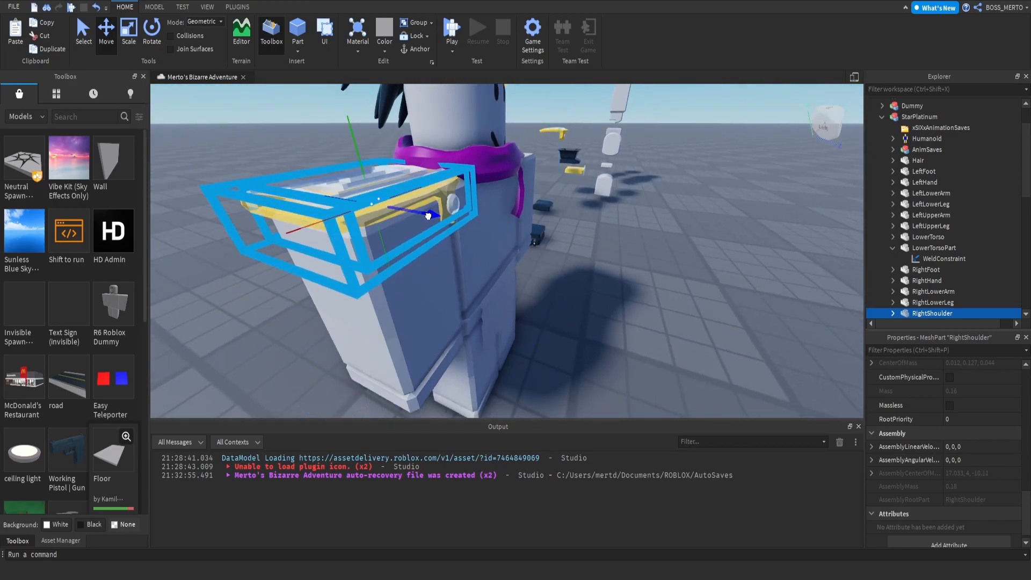
right_click_drag(425, 214, 427, 215)
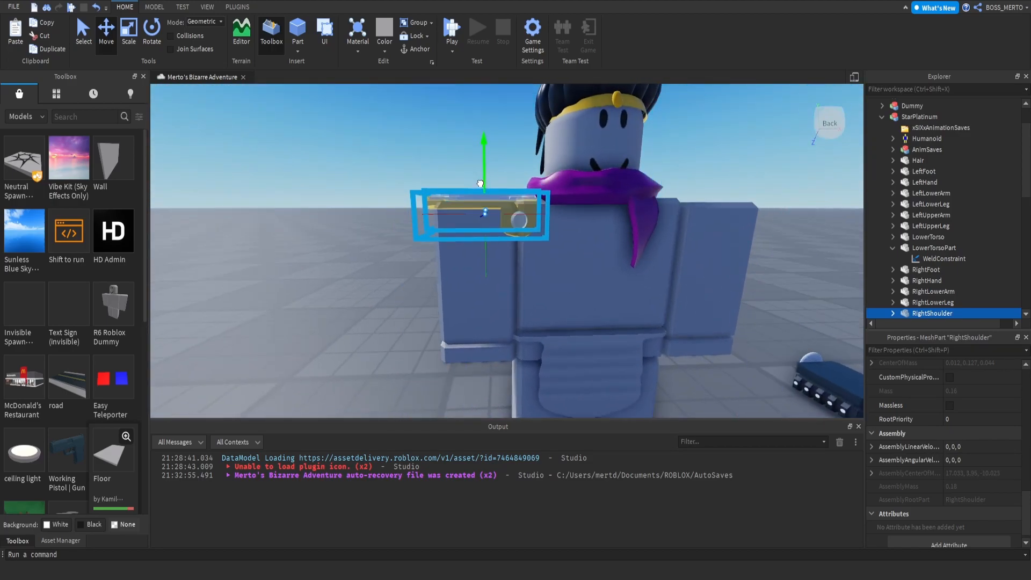
left_click_drag(451, 214, 448, 219)
right_click_drag(448, 219, 448, 220)
left_click(448, 220)
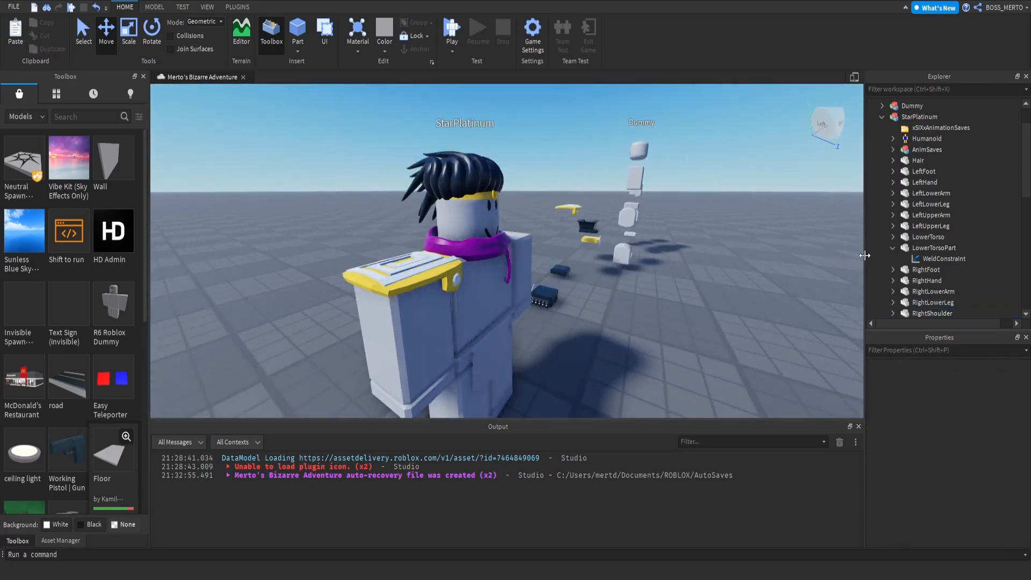
Step: Set the duplicated RightShoulder weld's Part0 to RightUpperArm and its Part1 to RightShoulder
scroll(910, 226, "down", 3)
left_click(927, 256)
left_click(929, 266)
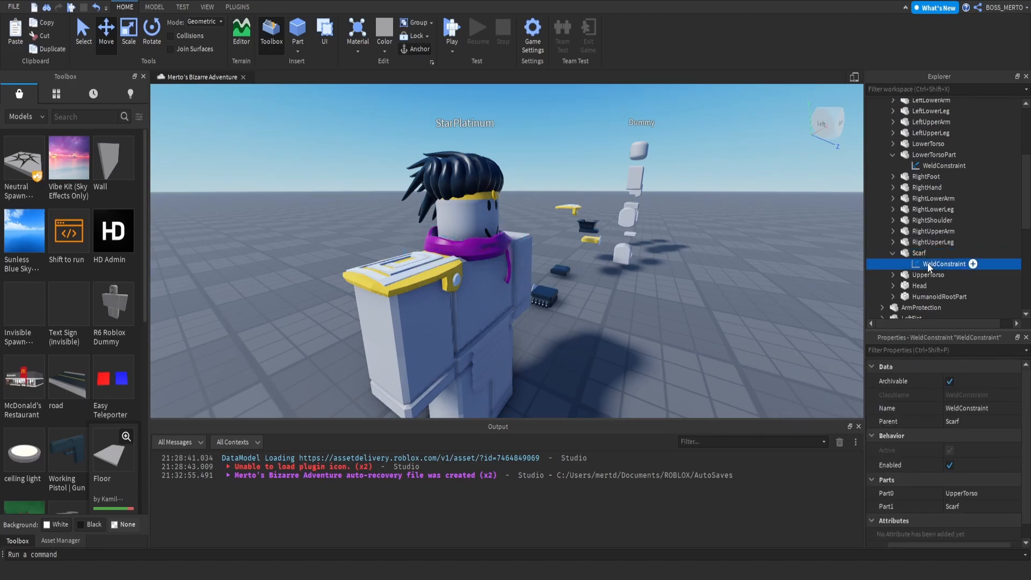
left_click(894, 220)
left_click(934, 242)
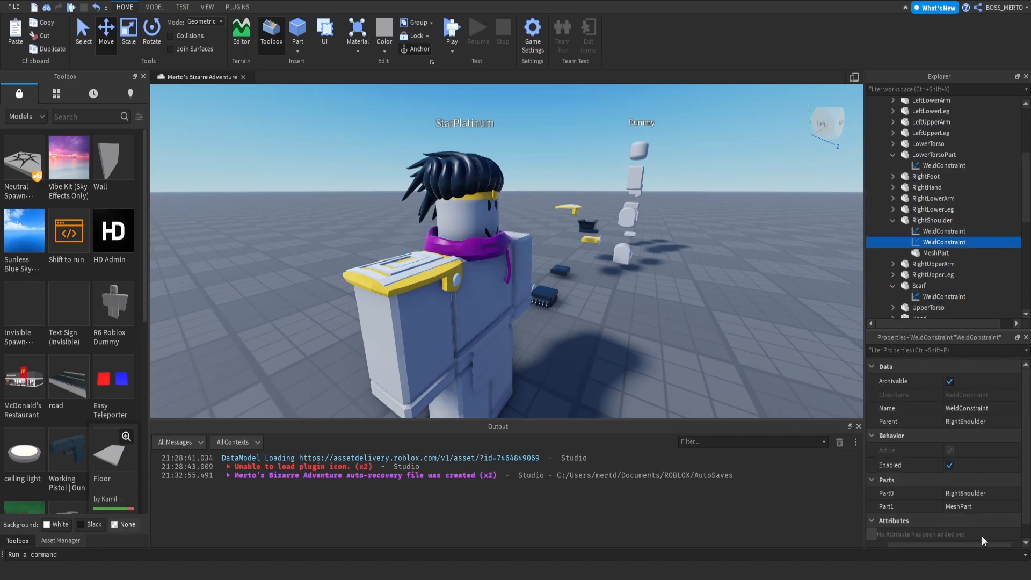
left_click(962, 498)
scroll(962, 207, "up", 1)
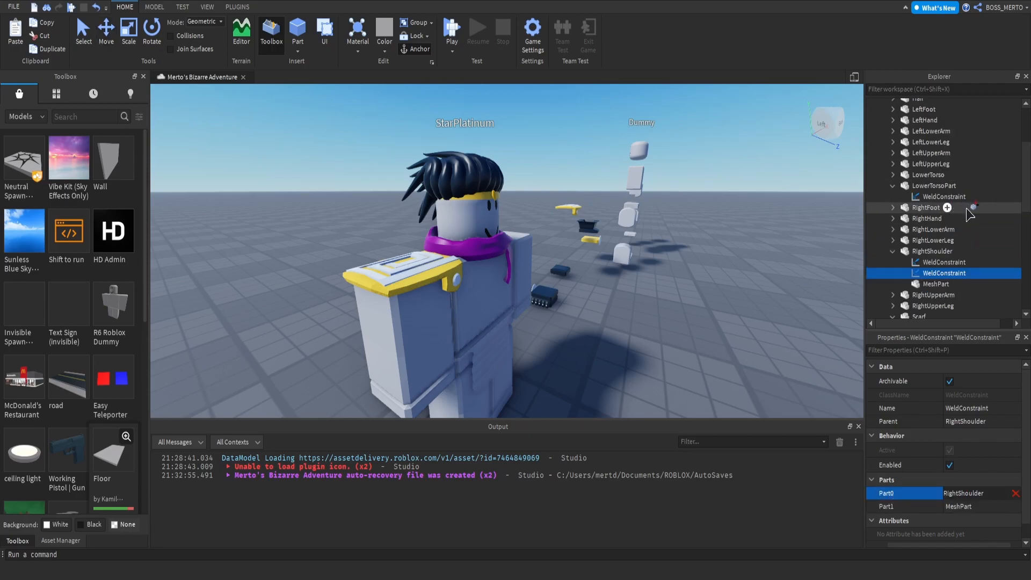
scroll(963, 234, "down", 1)
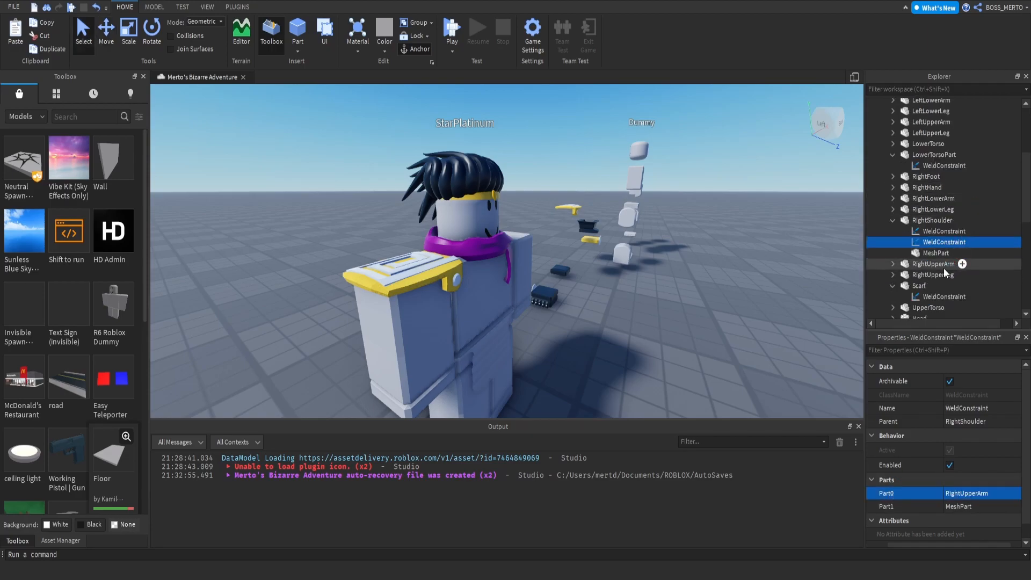
left_click(971, 501)
left_click(930, 221)
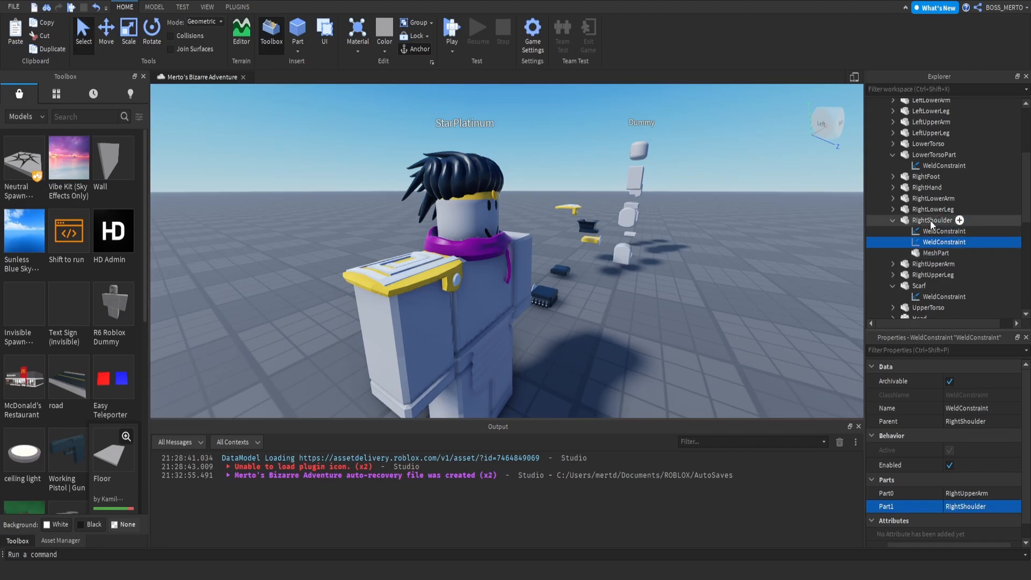
Step: Add a WeldConstraint to the LeftShoulder part and duplicate it
right_click_drag(448, 253, 474, 259)
left_click(474, 258)
scroll(475, 257, "down", 3)
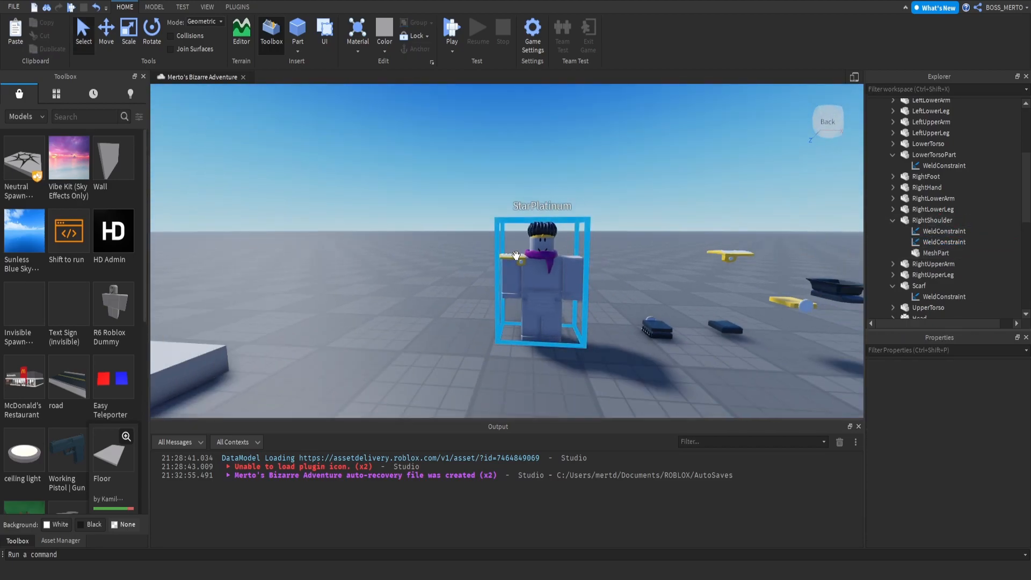
right_click_drag(596, 280, 589, 262)
scroll(583, 260, "up", 3)
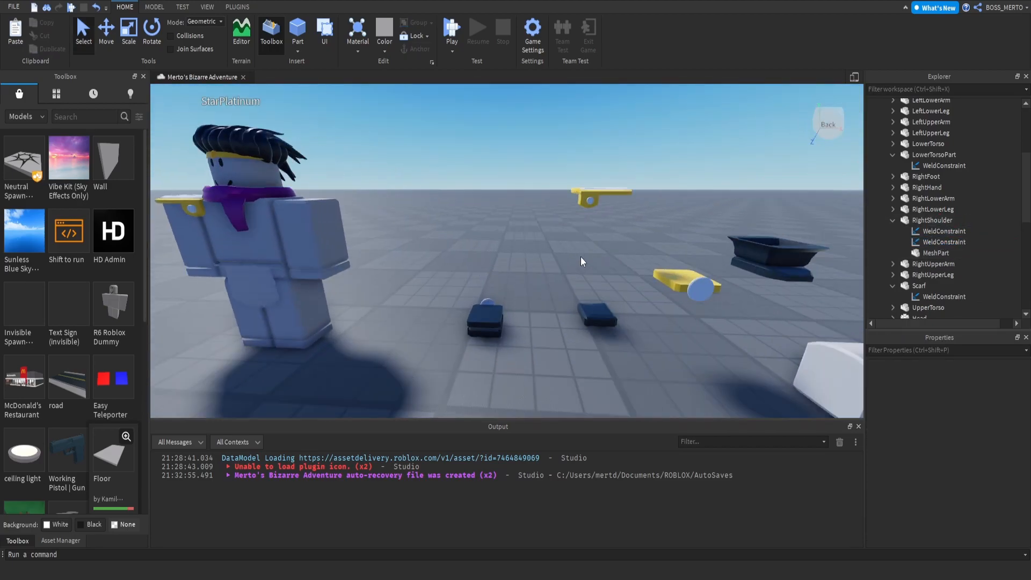
left_click(598, 194)
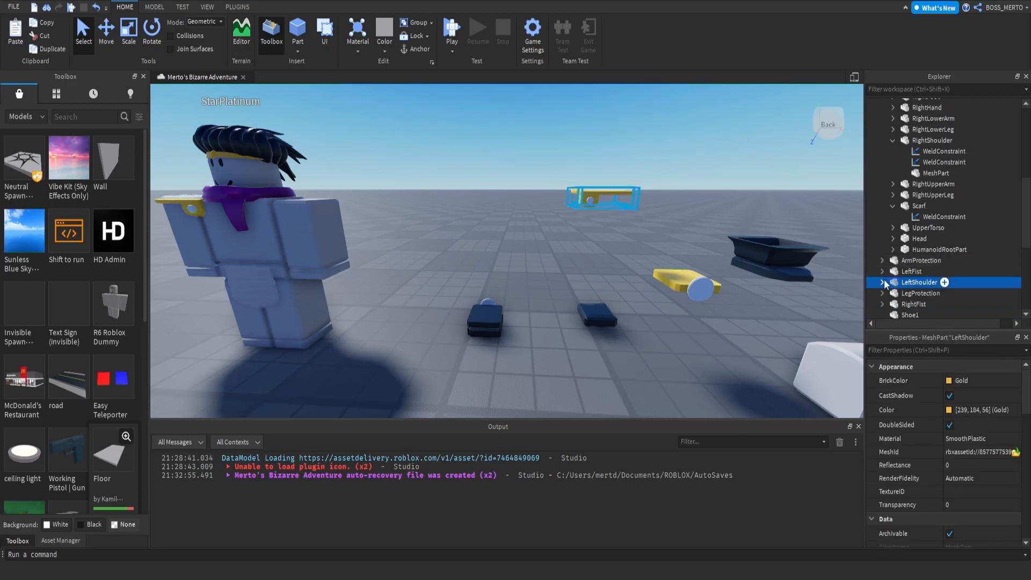
left_click(883, 282)
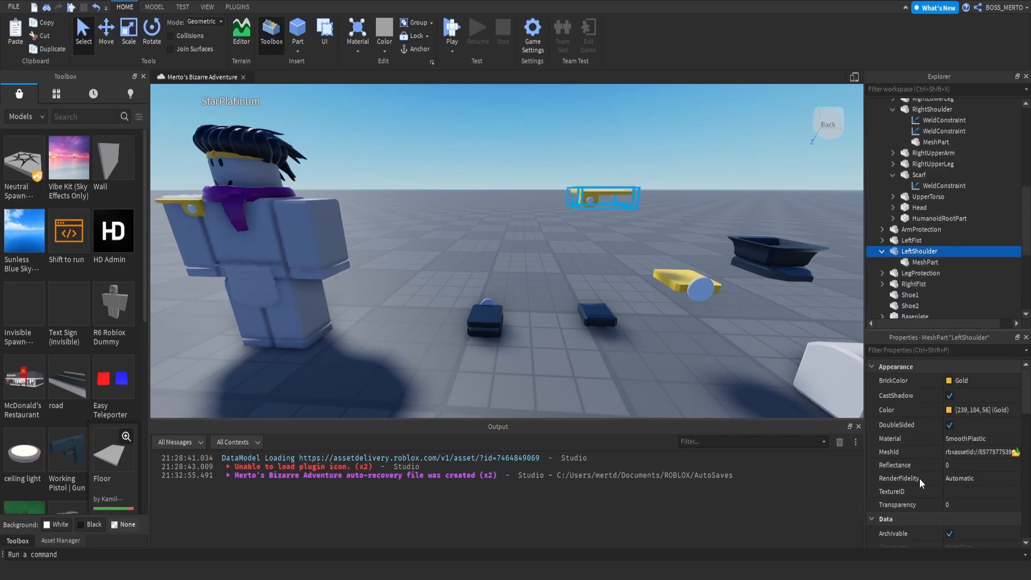
left_click(914, 298)
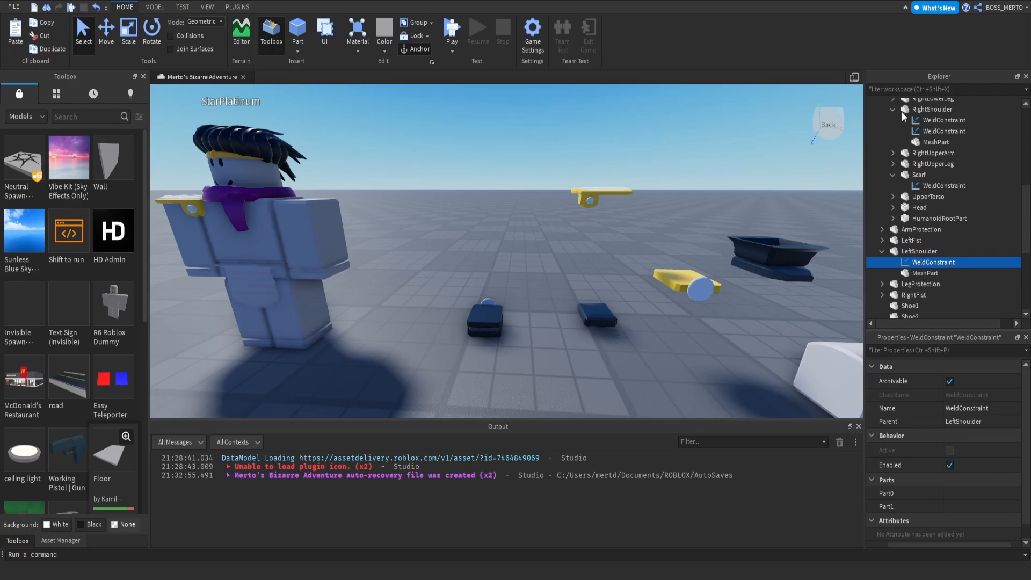
key("ctrl+d")
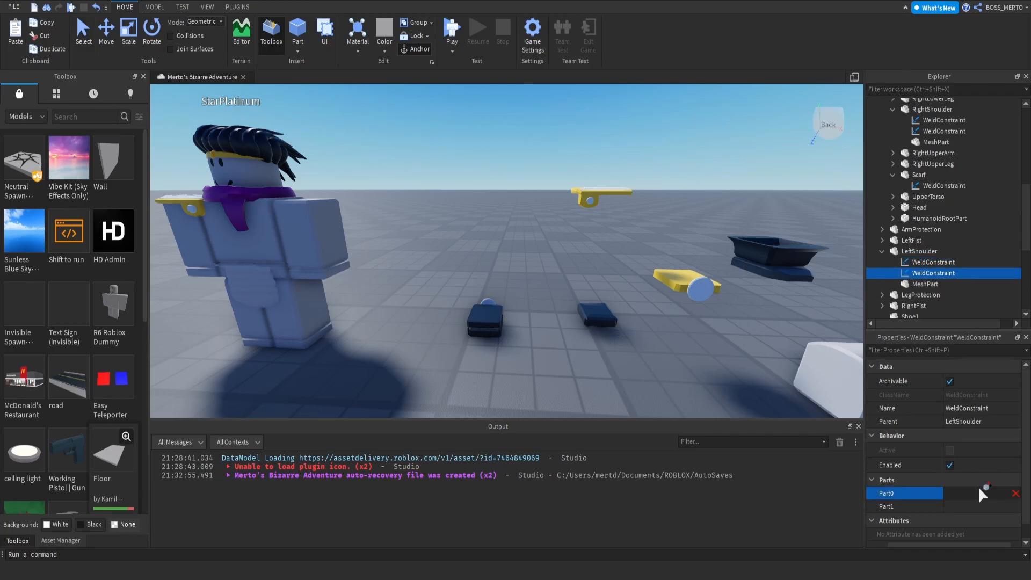
Step: Set the duplicated LeftShoulder weld's Part0 to LeftShoulder and Part1 to MeshPart, and move LeftShoulder into the StarPlatinum model
left_click(919, 251)
left_click(960, 509)
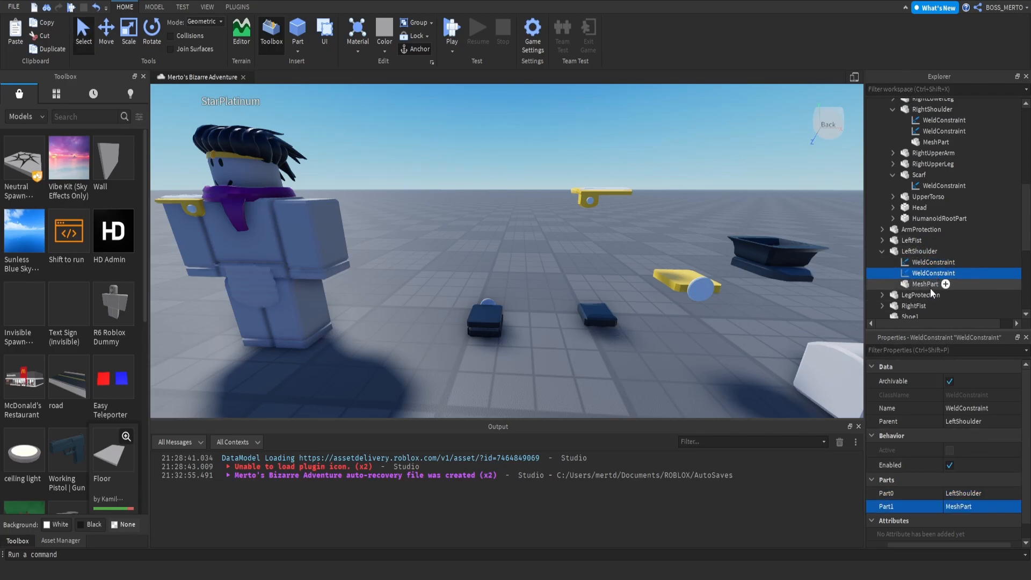
left_click(913, 263)
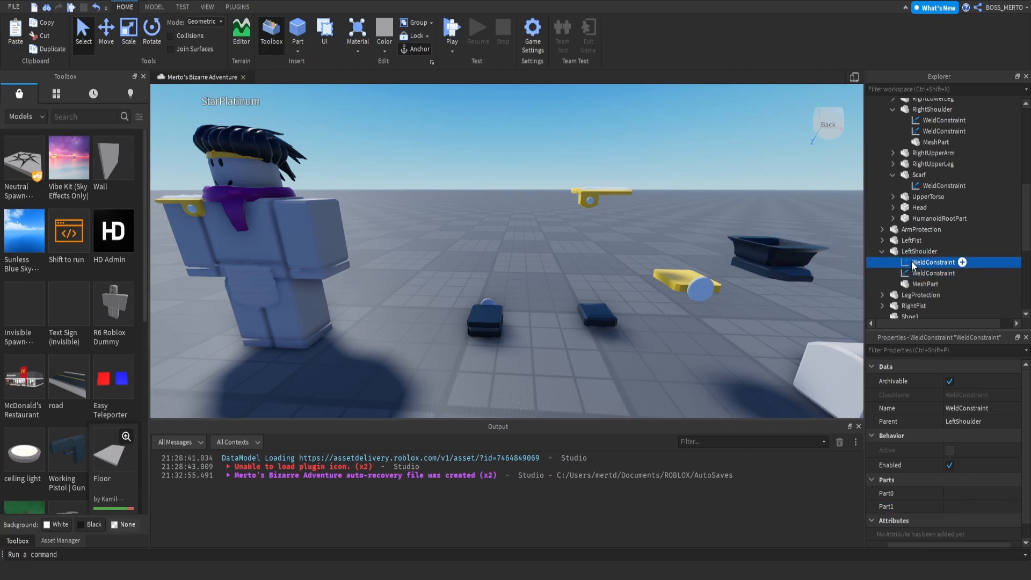
left_click_drag(917, 251, 950, 164)
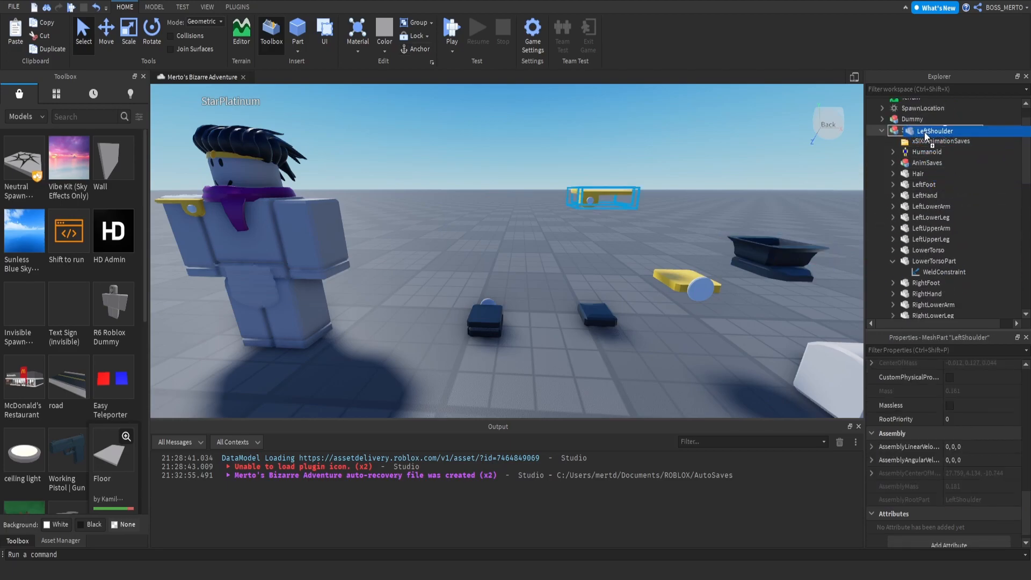
left_click_drag(924, 131, 924, 131)
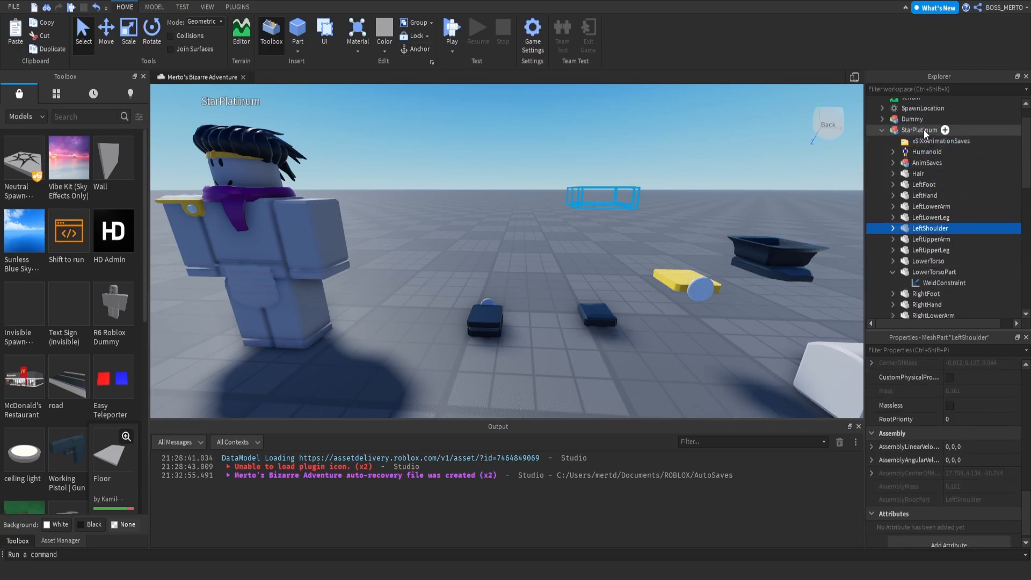
Step: Set the other LeftShoulder weld's Part0 to LeftUpperArm and its Part1 to LeftShoulder
left_click(916, 241)
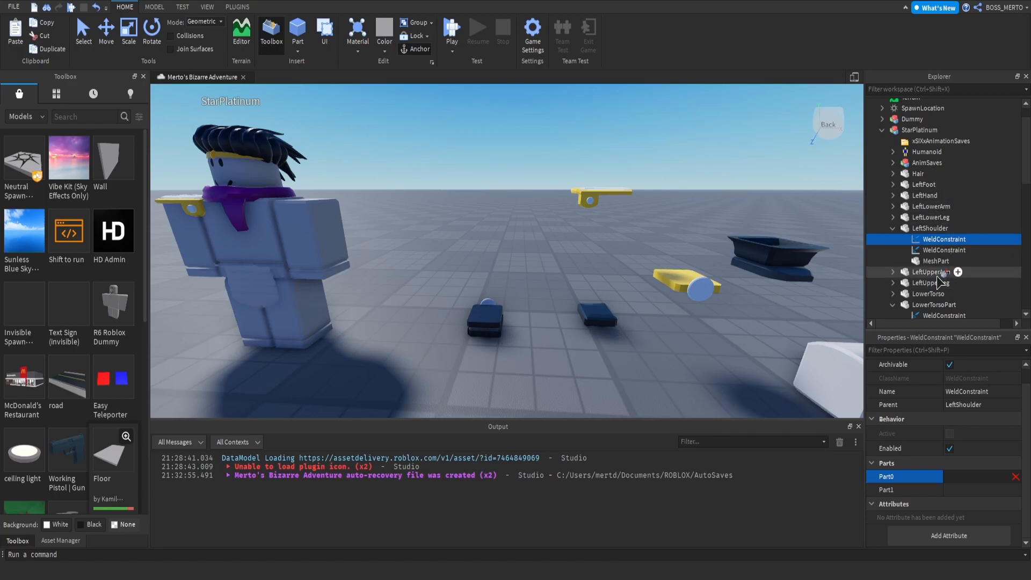
left_click(967, 490)
left_click(931, 228)
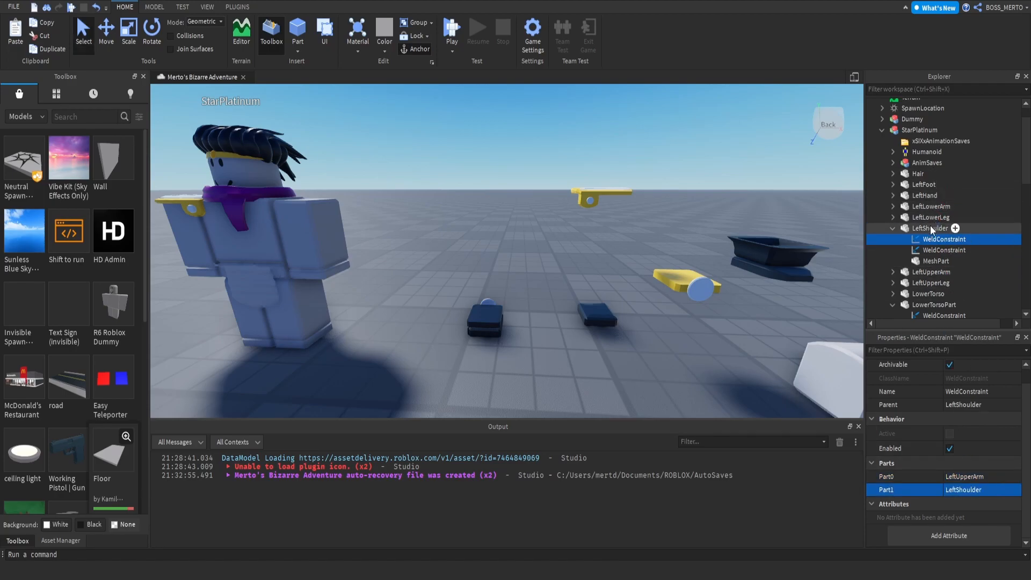
Step: Move the LeftShoulder piece across to StarPlatinum's left upper arm and align its depth and sideways position
left_click(927, 228)
left_click_drag(549, 199, 440, 197)
key("a")
right_click_drag(486, 200, 490, 209)
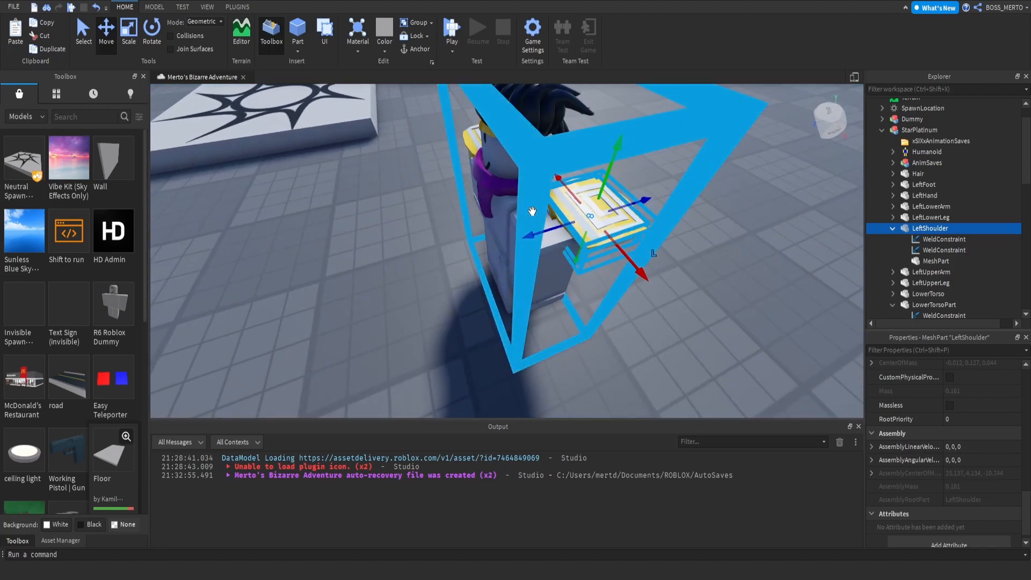
left_click_drag(528, 235, 491, 244)
right_click_drag(491, 244, 491, 238)
scroll(489, 242, "up", 4)
left_click_drag(560, 222, 542, 221)
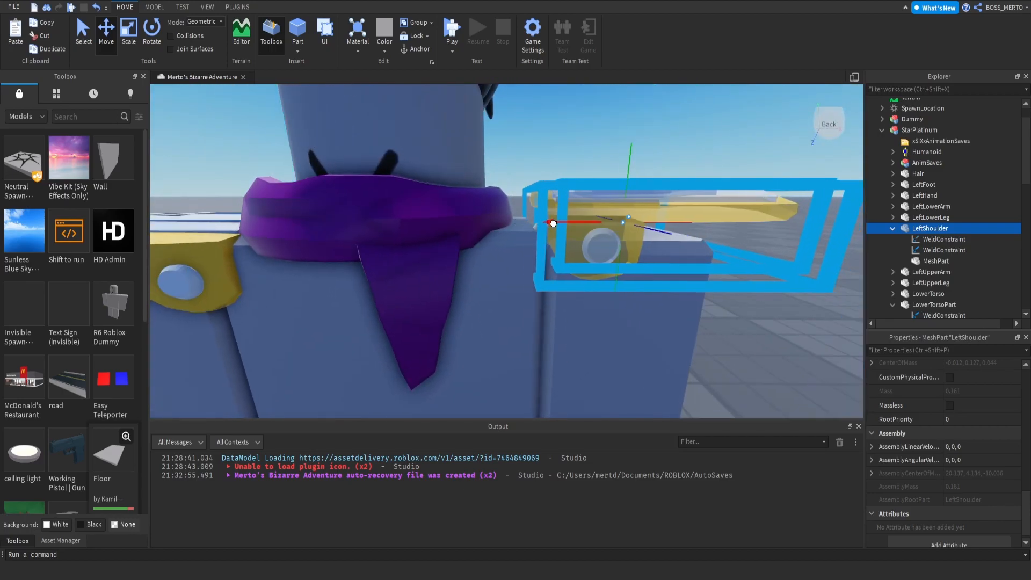
right_click_drag(542, 222, 550, 221)
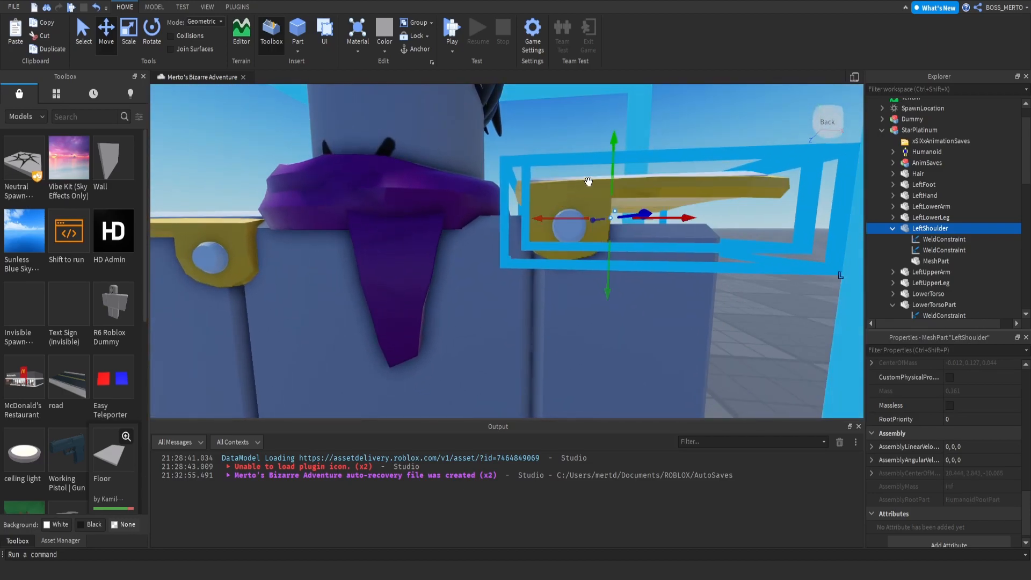
Step: Lower LeftShoulder onto the top of the left upper arm and fine-tune its fit
left_click_drag(610, 174, 609, 199)
key("a")
right_click_drag(608, 203, 610, 203)
key("w")
key("d")
left_click_drag(583, 239, 572, 246)
scroll(572, 246, "down", 2)
left_click(556, 177)
right_click_drag(556, 177, 564, 183)
Step: Examine the loose fist and arm protection pieces lying beside StarPlatinum
key("e")
key("w")
key("s")
key("w")
key("w")
key("a")
key("a")
key("a")
right_click_drag(594, 295, 521, 260)
key("a")
key("a")
key("w")
key("w")
key("d")
left_click(552, 334)
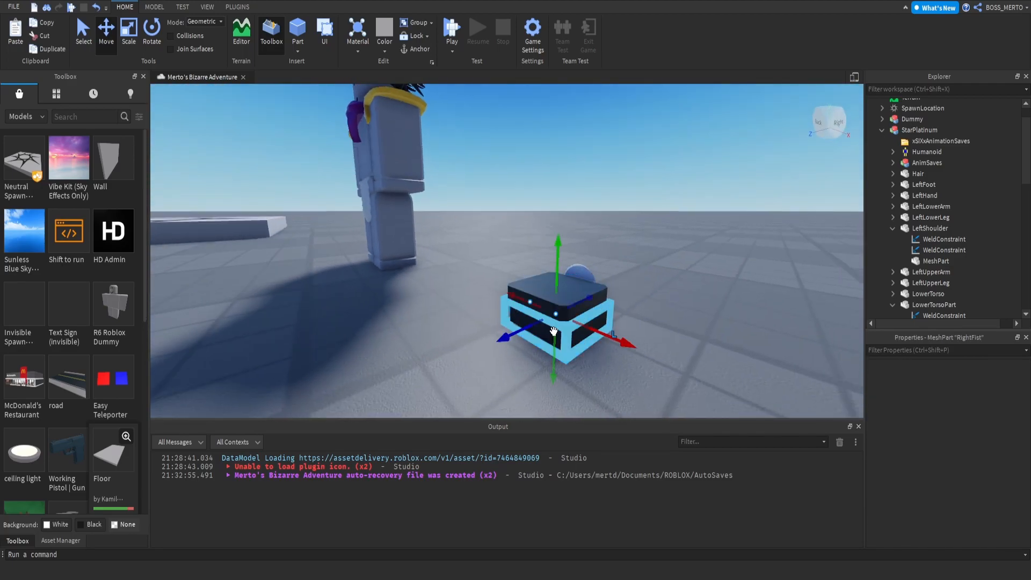
left_click(554, 293)
left_click(670, 271)
Step: Paste a WeldConstraint into ArmProtection and set its Part0 to ArmProtection
right_click_drag(588, 290, 587, 290)
key("a")
left_click(587, 290)
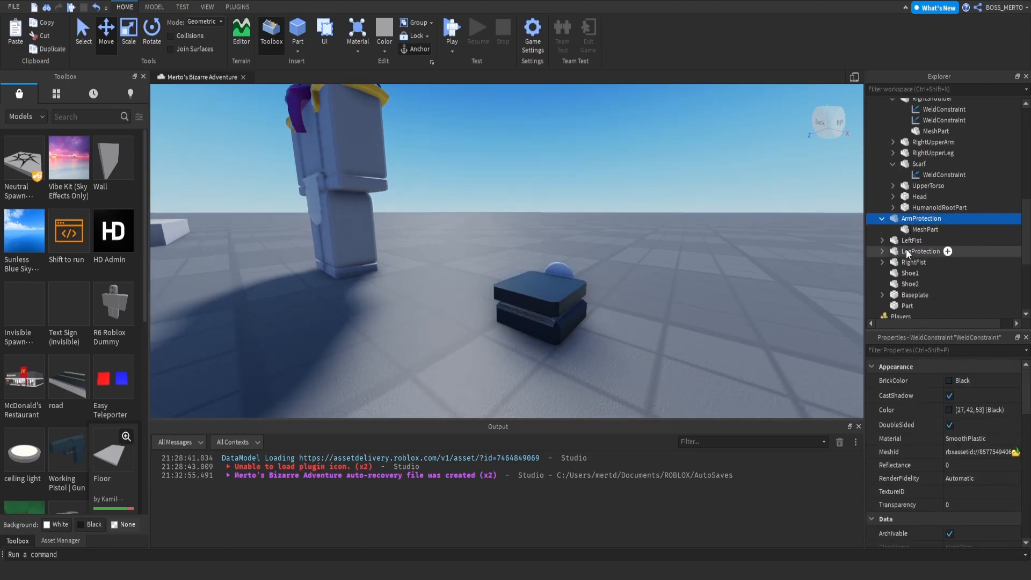
key("w")
right_click_drag(670, 207, 671, 207)
key("s")
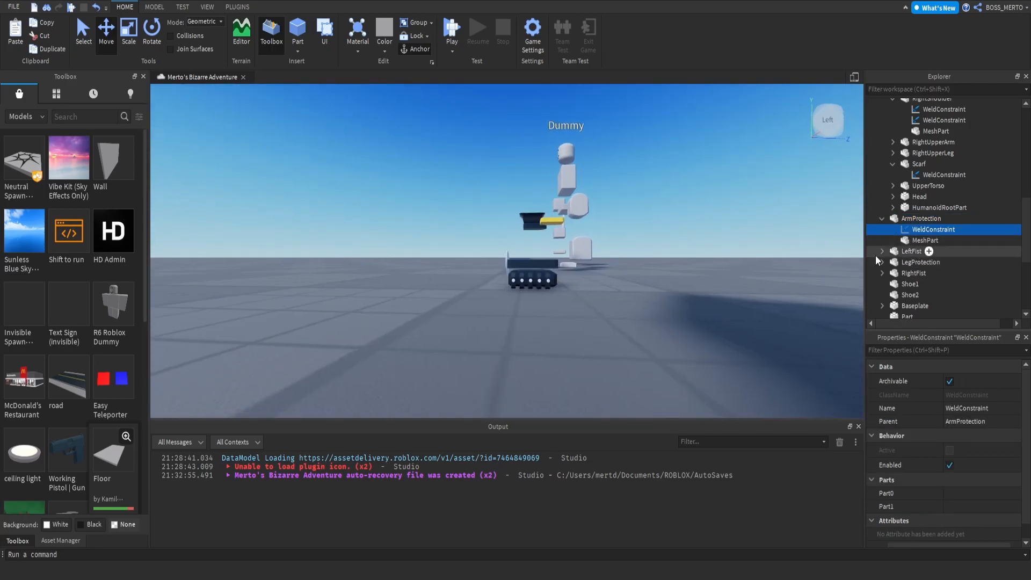
key("w")
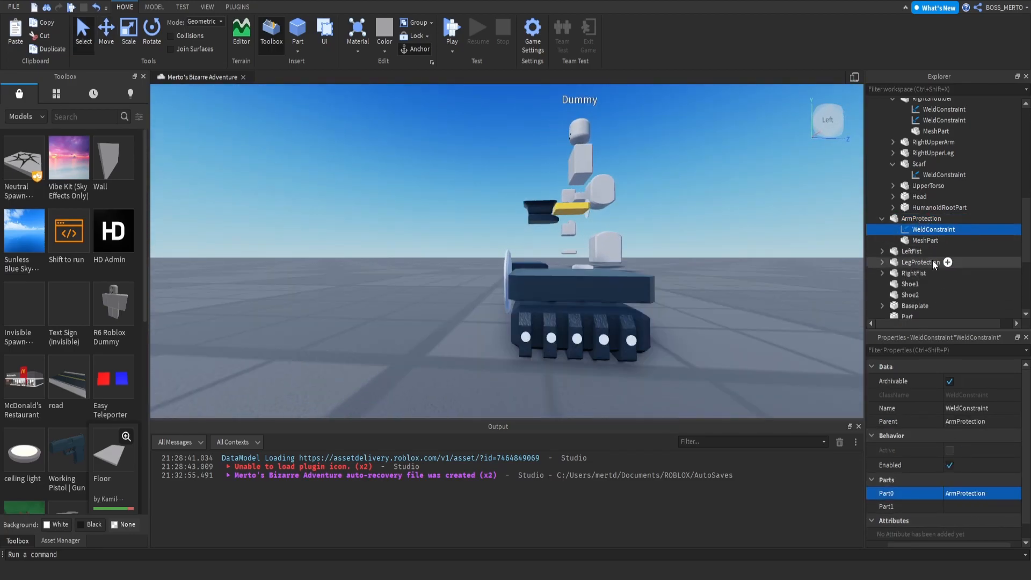
right_click_drag(576, 292, 604, 307)
key("d")
key("s")
Step: Move ArmProtection into the StarPlatinum model
left_click_drag(919, 219, 923, 161)
key("f")
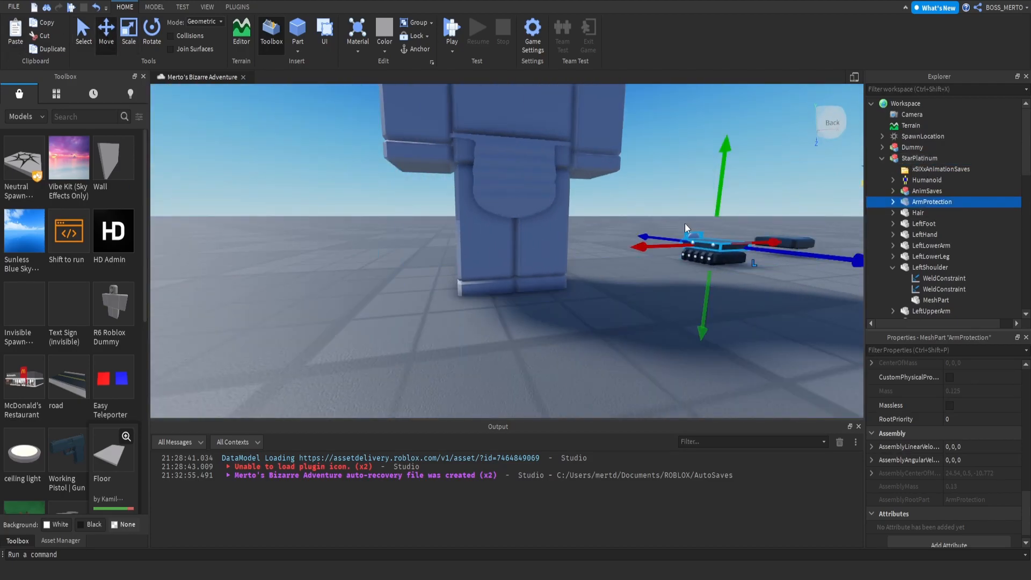
key("d")
Step: Shift the ArmProtection piece sideways to StarPlatinum and adjust its height to the left lower arm
left_click_drag(638, 248, 425, 286)
right_click_drag(425, 286, 436, 276)
key("s")
key("w")
left_click_drag(408, 195, 401, 251)
key("e")
right_click_drag(402, 251, 398, 249)
key("d")
Step: Fine-tune ArmProtection's position against StarPlatinum's left lower arm
left_click_drag(395, 236, 439, 233)
key("a")
right_click_drag(440, 233, 440, 221)
left_click_drag(444, 199, 405, 205)
right_click_drag(408, 204, 409, 205)
key("a")
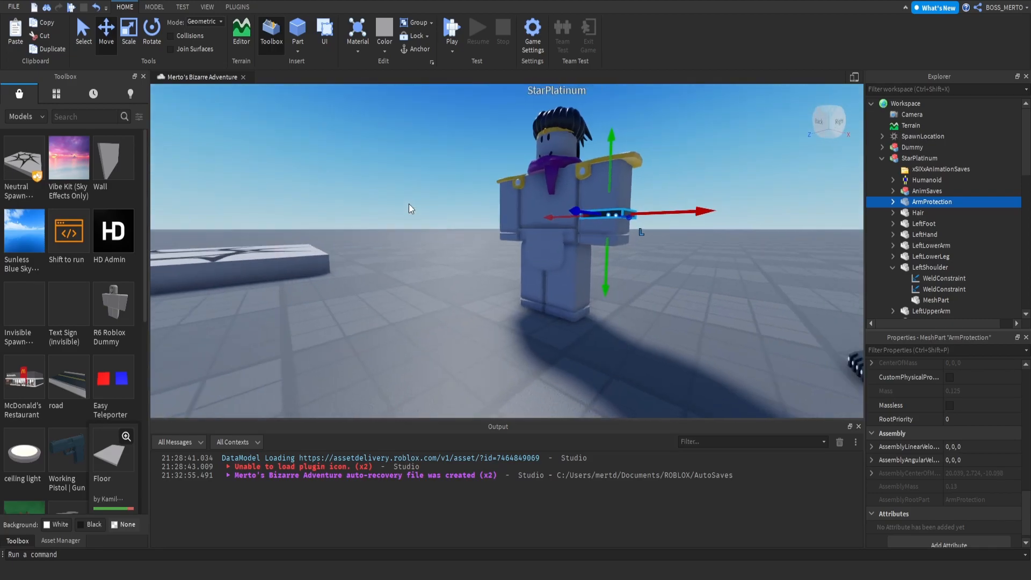
Step: Nudge ArmProtection so the band wraps evenly around StarPlatinum's left lower arm
scroll(638, 236, "up", 5)
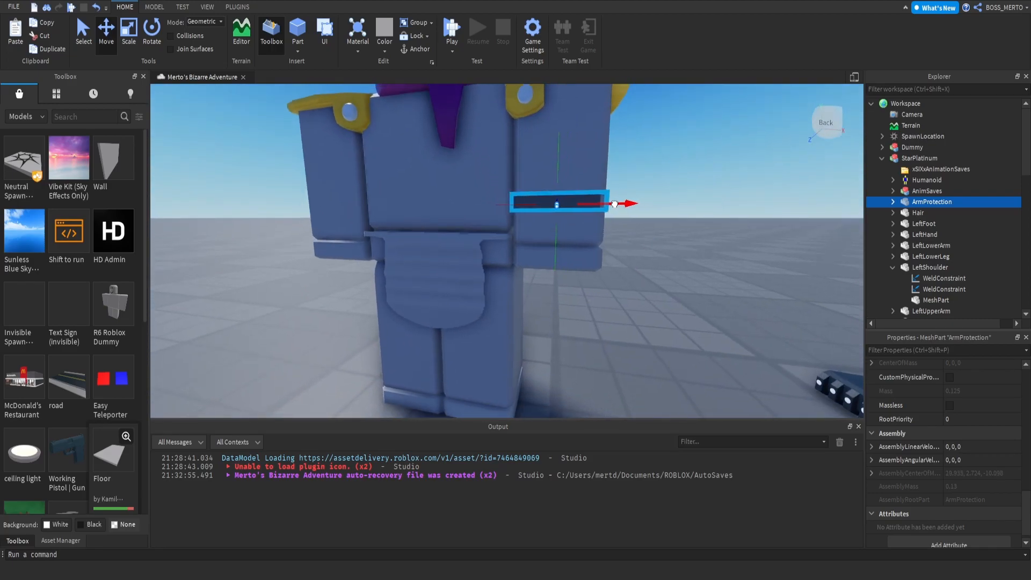
right_click_drag(658, 207, 657, 202)
scroll(657, 202, "up", 5)
scroll(657, 202, "down", 3)
right_click_drag(437, 274, 437, 274)
left_click_drag(456, 308, 454, 305)
right_click_drag(454, 305, 454, 304)
left_click(580, 296)
scroll(625, 293, "down", 3)
right_click_drag(625, 293, 625, 298)
Step: Duplicate ArmProtection's WeldConstraint and set the copy's Part0 to LeftLowerArm and Part1 to ArmProtection
left_click(927, 288)
scroll(929, 286, "down", 2)
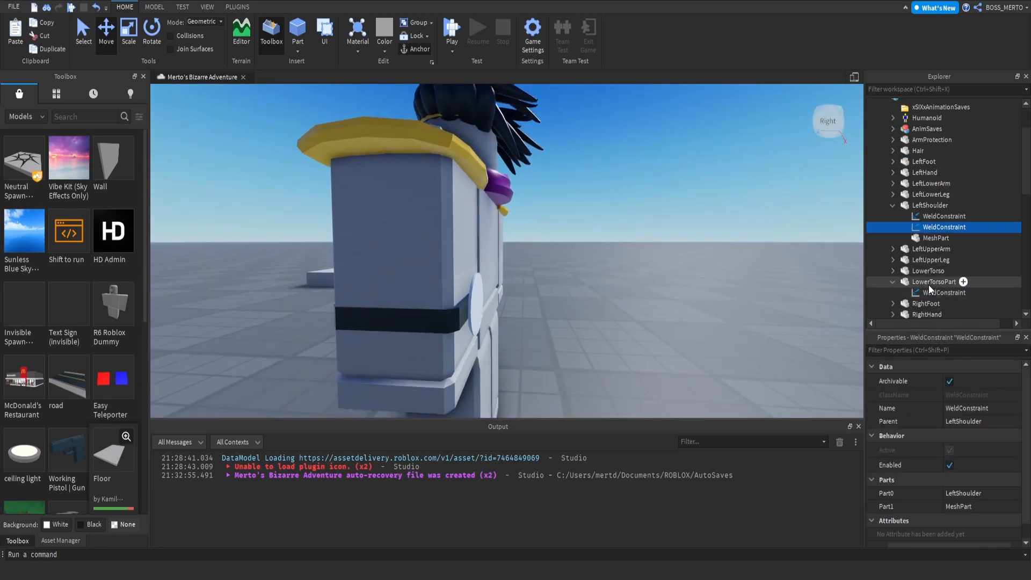
left_click(933, 281)
scroll(934, 276, "down", 4)
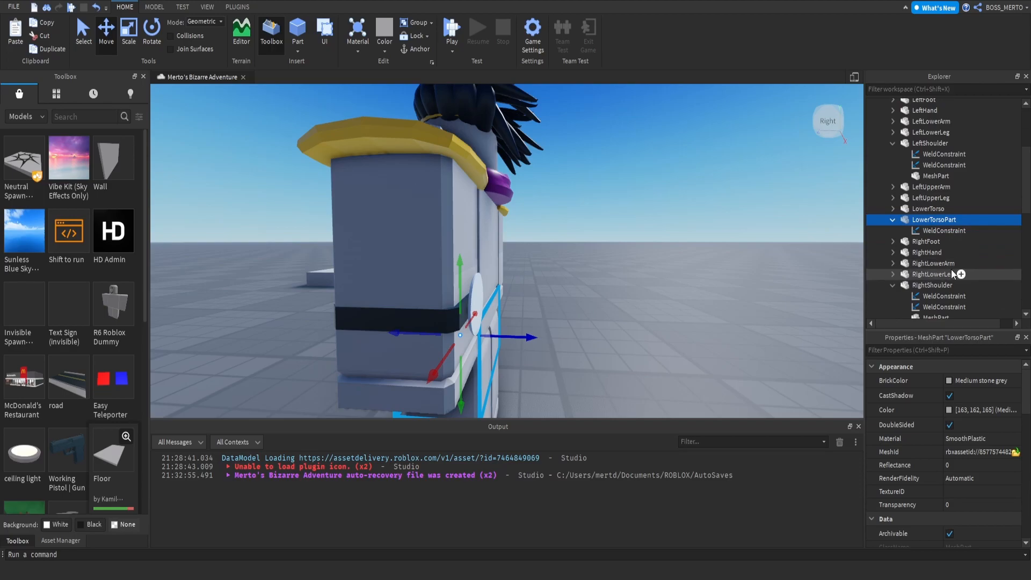
scroll(952, 271, "up", 4)
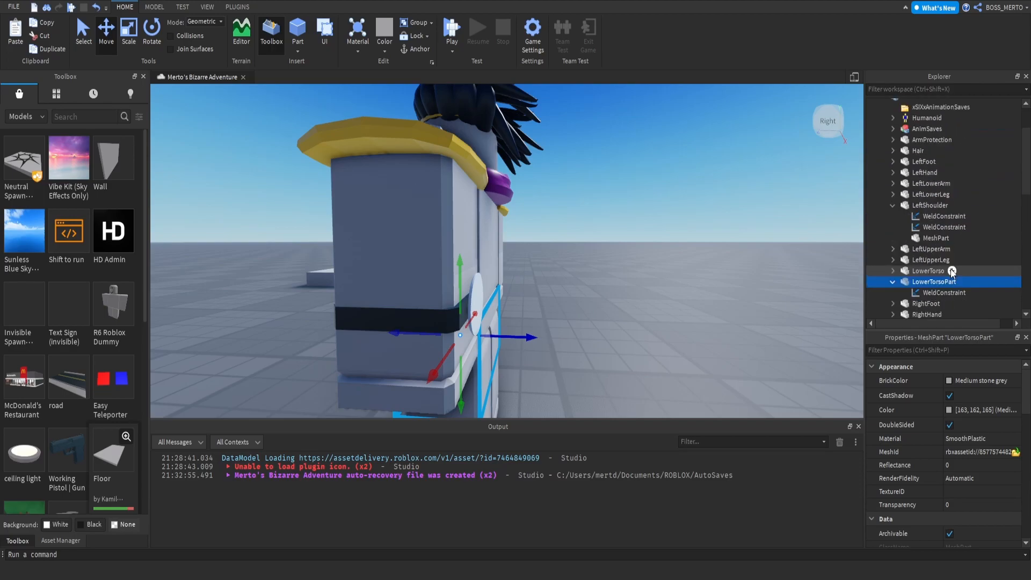
left_click(920, 141)
left_click(924, 152)
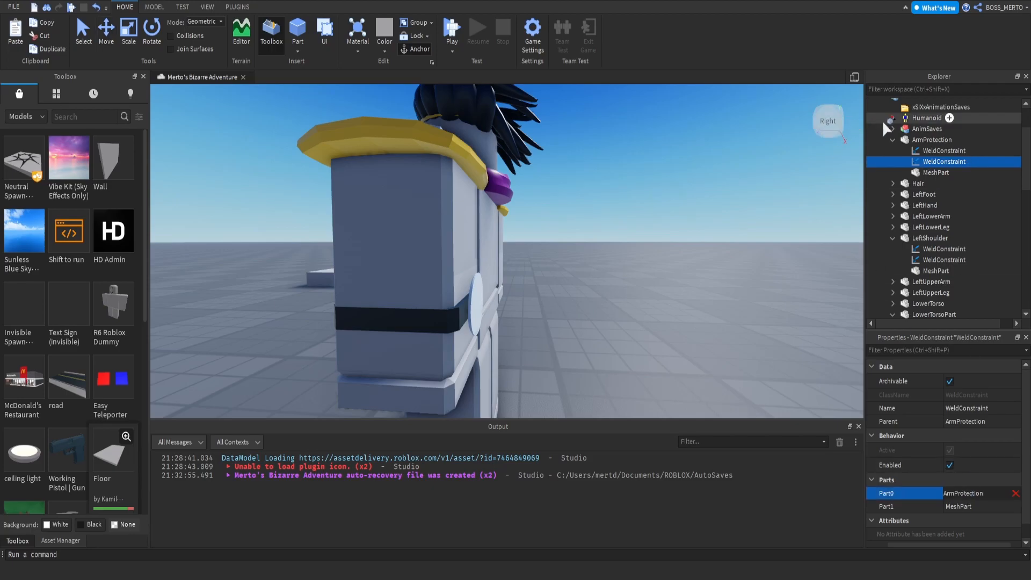
left_click(933, 216)
left_click(967, 507)
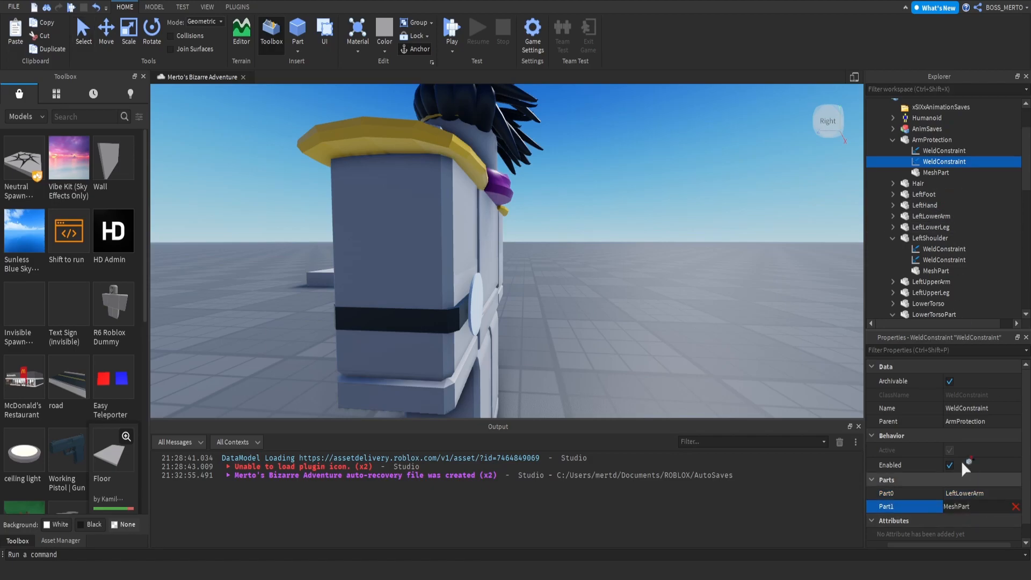
left_click(924, 141)
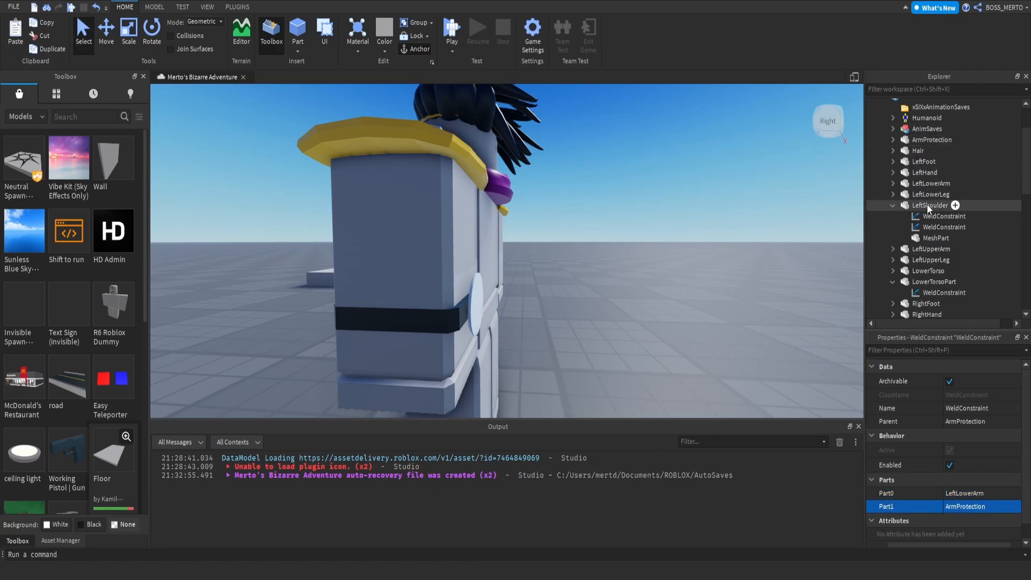
Step: Duplicate ArmProtection and move the copy across the body onto StarPlatinum's right lower arm
left_click(928, 184)
right_click_drag(658, 201, 659, 201)
scroll(658, 201, "down", 3)
scroll(663, 198, "up", 2)
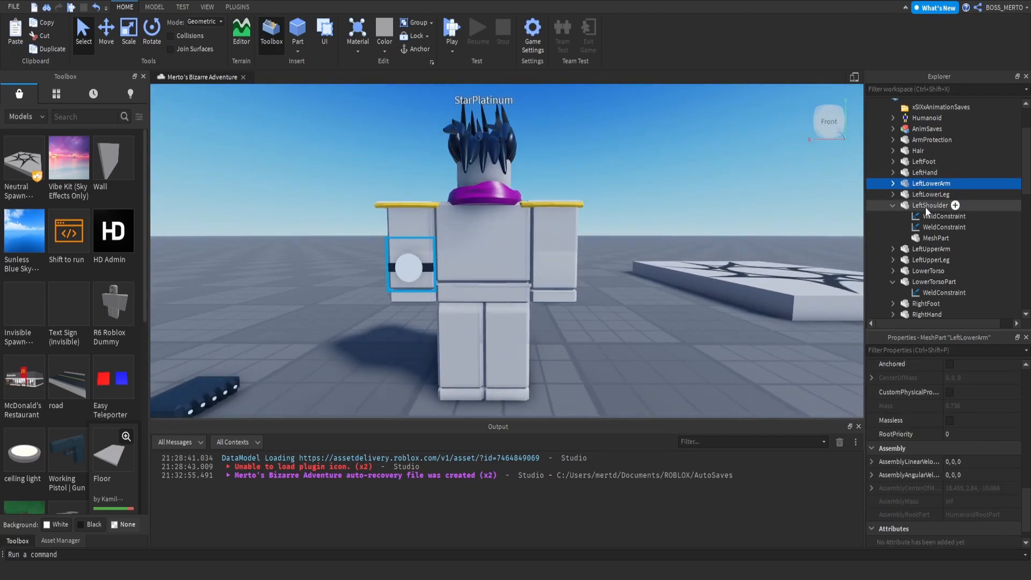
left_click(924, 141)
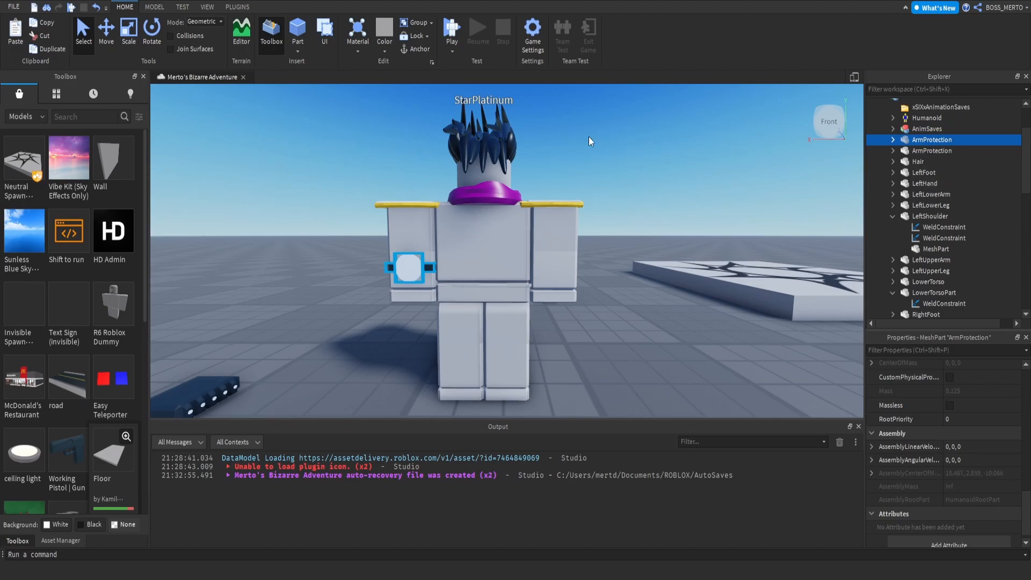
left_click_drag(482, 263, 538, 270)
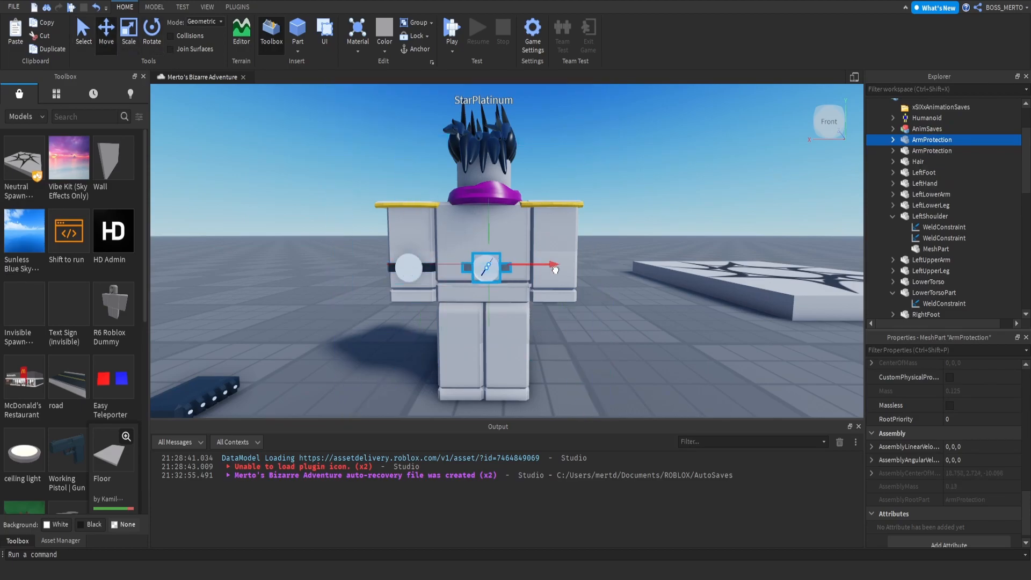
scroll(610, 280, "up", 5)
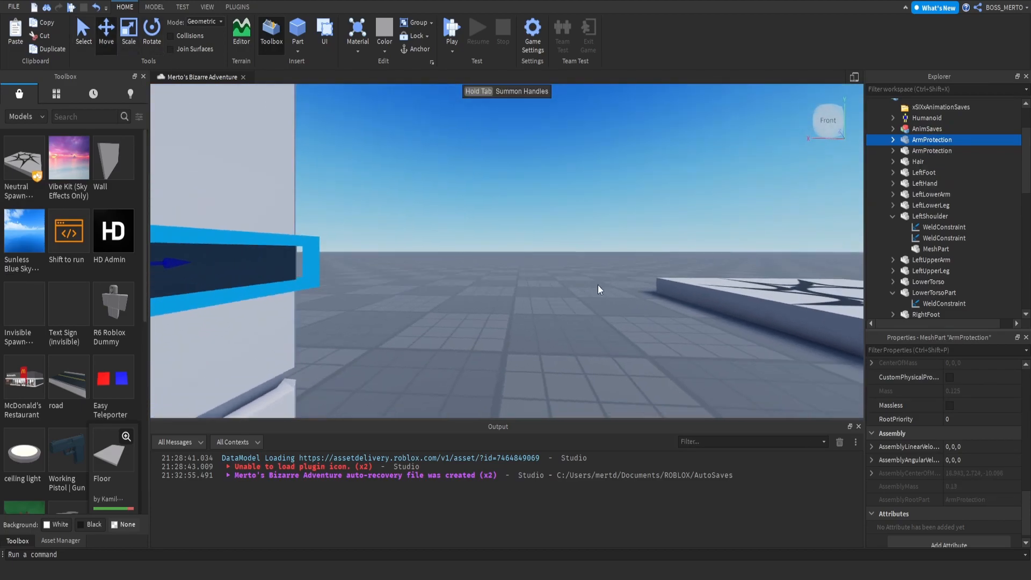
scroll(604, 282, "down", 3)
right_click_drag(421, 241, 412, 249)
scroll(412, 249, "up", 2)
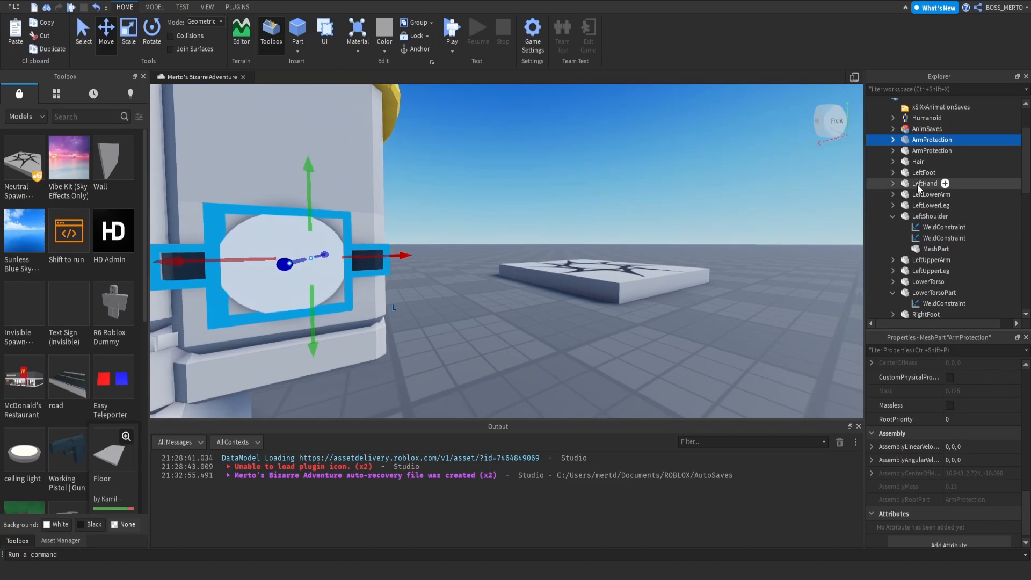
Step: Set Part0 of the arm weld in the copied ArmProtection to RightLowerArm
left_click(892, 141)
left_click(920, 162)
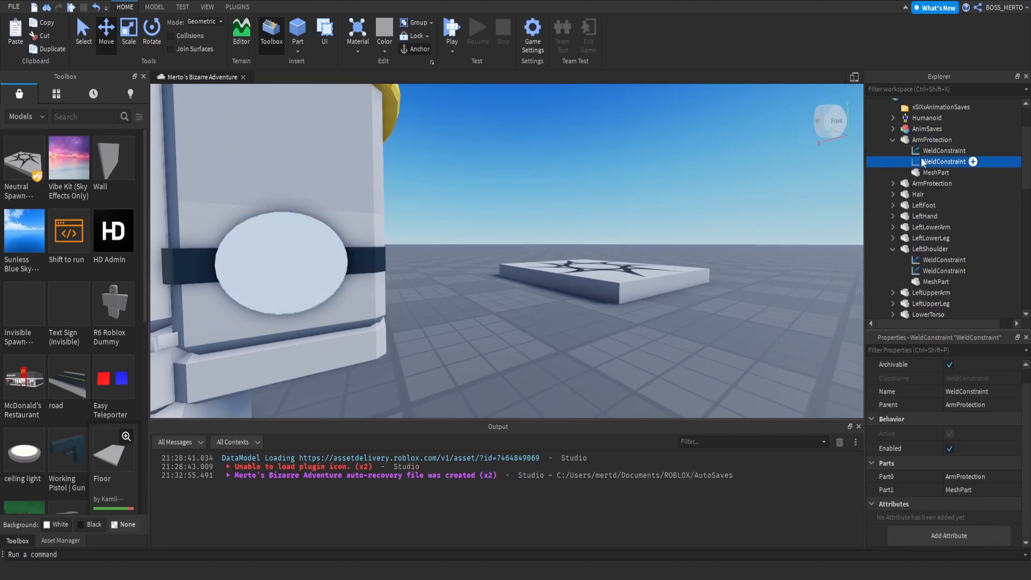
left_click(963, 489)
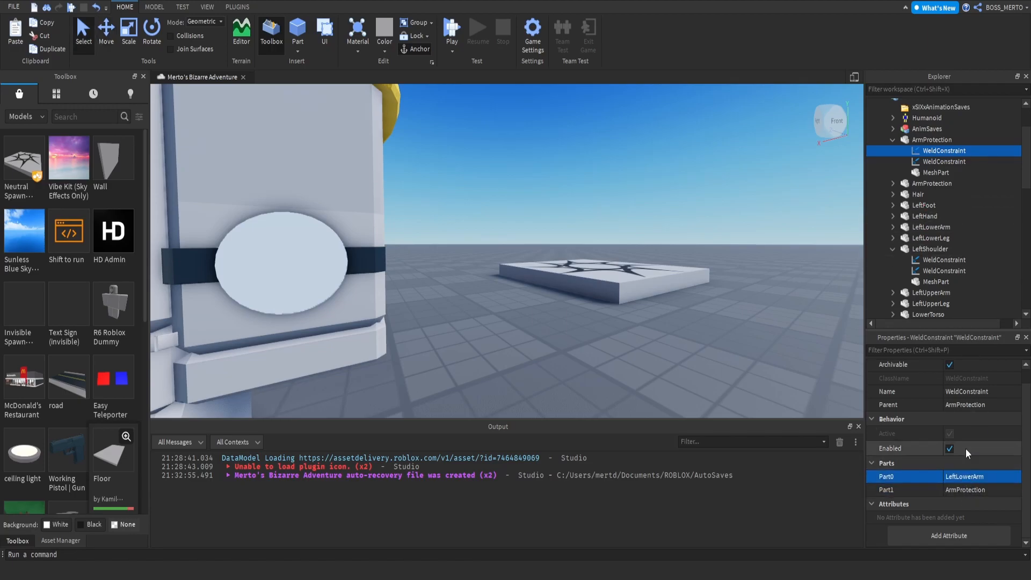
scroll(938, 208, "down", 3)
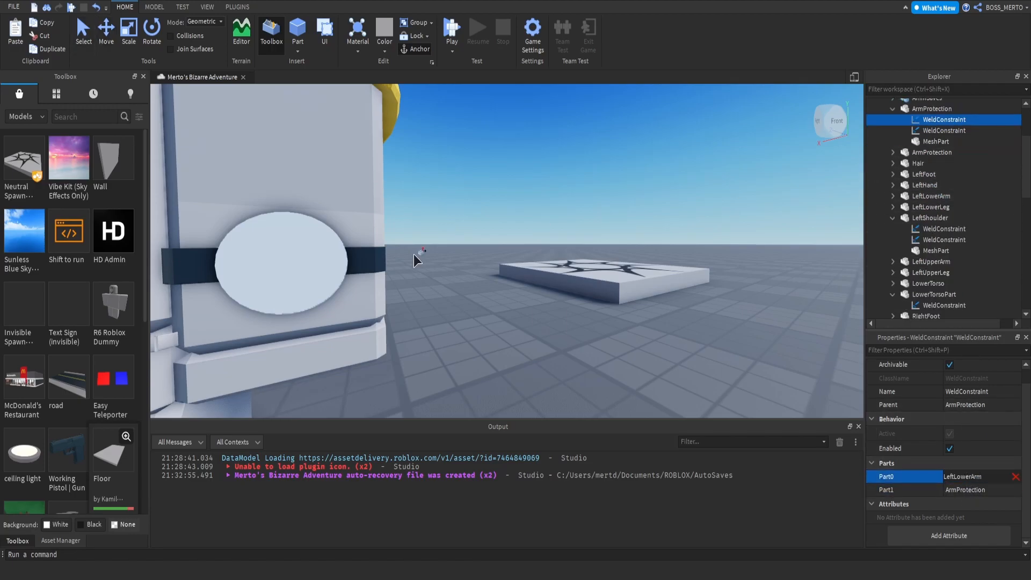
scroll(961, 269, "down", 3)
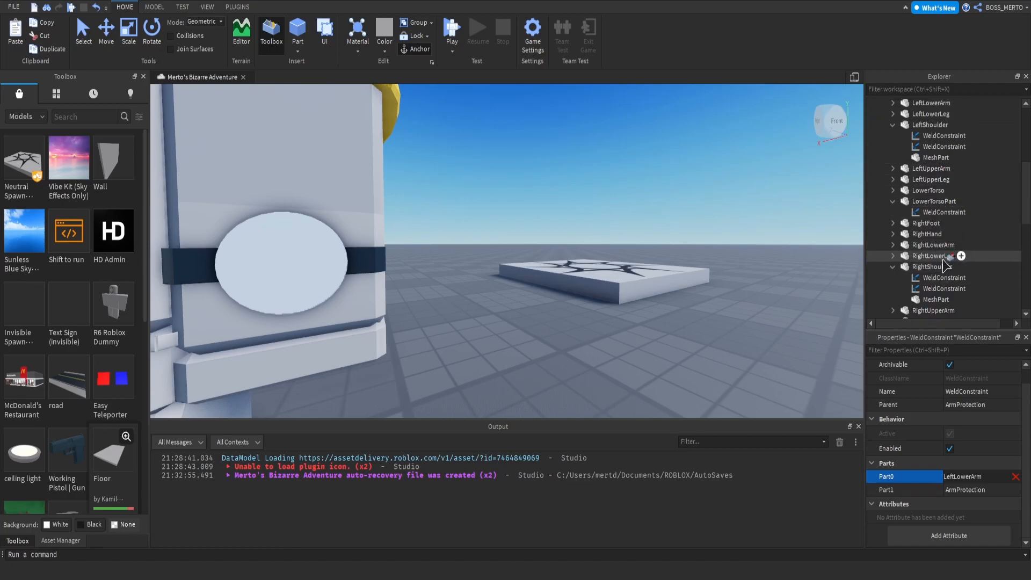
scroll(939, 253, "up", 6)
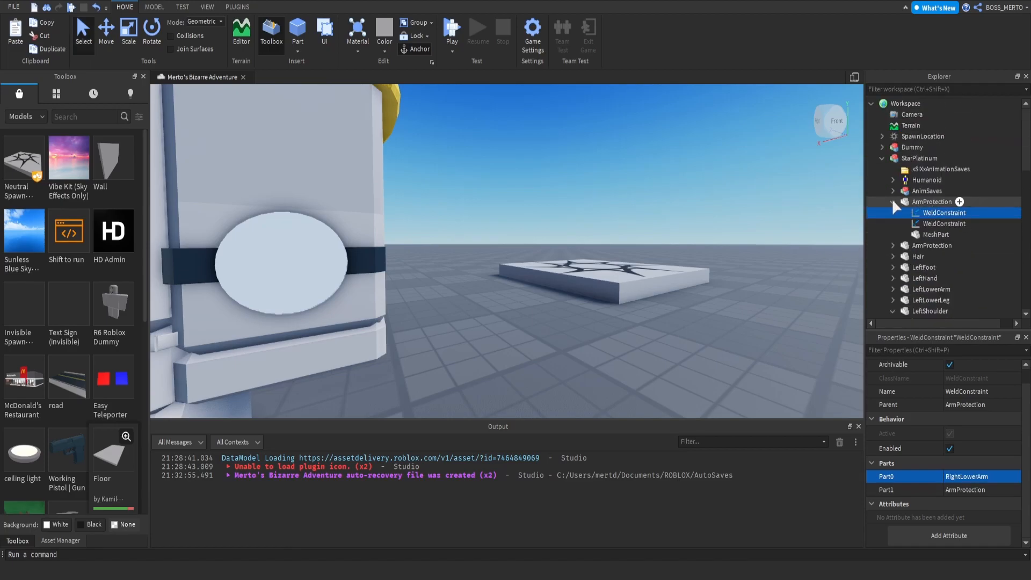
left_click(893, 202)
left_click(917, 203)
Step: Examine the loose pieces around the dummy and identify Shoe1 and Shoe2
right_click_drag(710, 218, 693, 225)
scroll(711, 218, "down", 6)
left_click(688, 139)
scroll(670, 144, "up", 2)
right_click_drag(669, 143, 669, 142)
key("d")
key("w")
right_click_drag(500, 250, 513, 257)
key("w")
key("s")
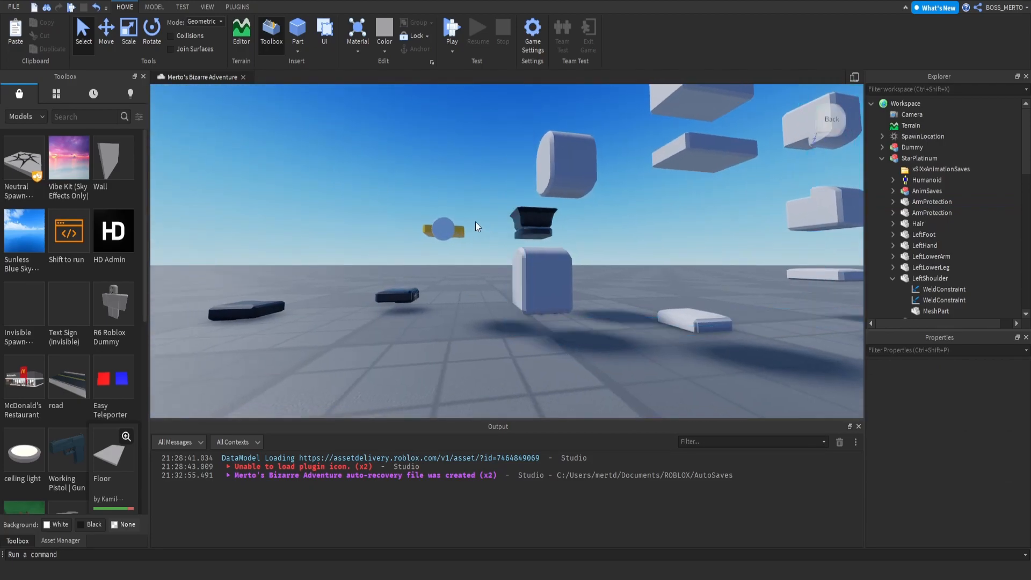
right_click_drag(575, 214, 576, 214)
key("w")
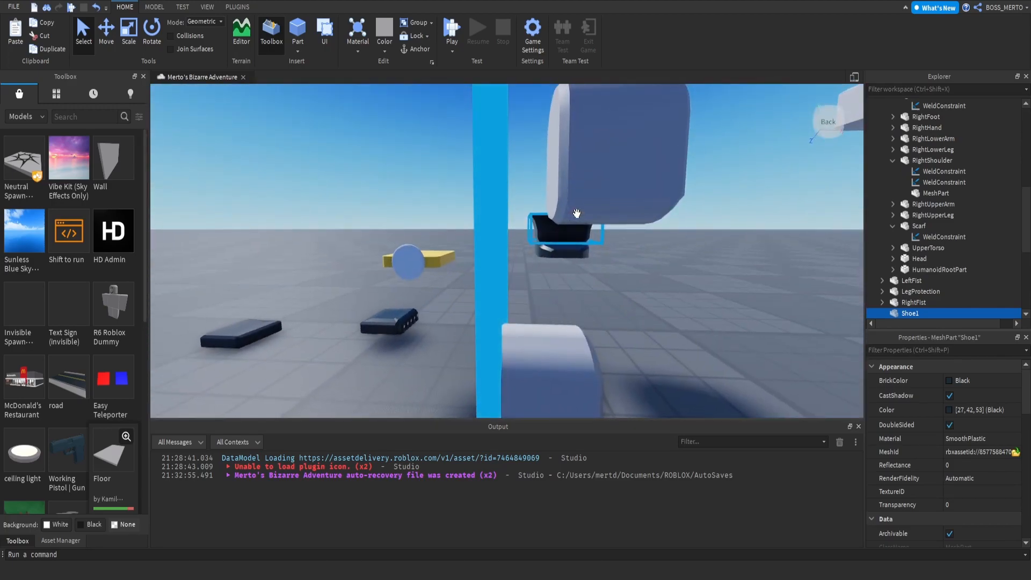
scroll(904, 283, "down", 2)
left_click(907, 264)
left_click(906, 251)
Step: Examine StarPlatinum's lower legs and feet up close and compare them with the loose pieces
right_click_drag(595, 249, 595, 249)
key("s")
key("a")
key("w")
right_click_drag(662, 237, 662, 236)
key("d")
right_click_drag(592, 224, 592, 225)
key("a")
key("w")
key("s")
left_click(592, 225)
key("w")
right_click_drag(498, 301, 497, 301)
key("d")
right_click_drag(598, 151, 598, 150)
key("e")
key("s")
right_click_drag(605, 276, 605, 276)
right_click_drag(686, 250, 724, 252)
key("w")
right_click_drag(613, 273, 613, 273)
scroll(466, 192, "down", 4)
right_click_drag(509, 226, 489, 223)
scroll(489, 224, "up", 4)
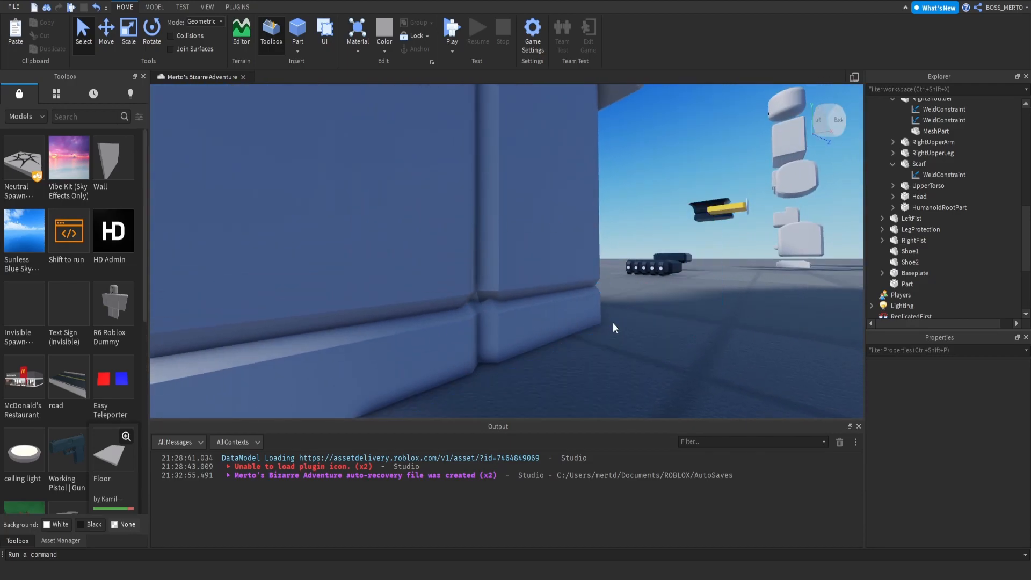
right_click_drag(568, 306, 567, 306)
scroll(567, 306, "down", 3)
scroll(566, 304, "down", 10)
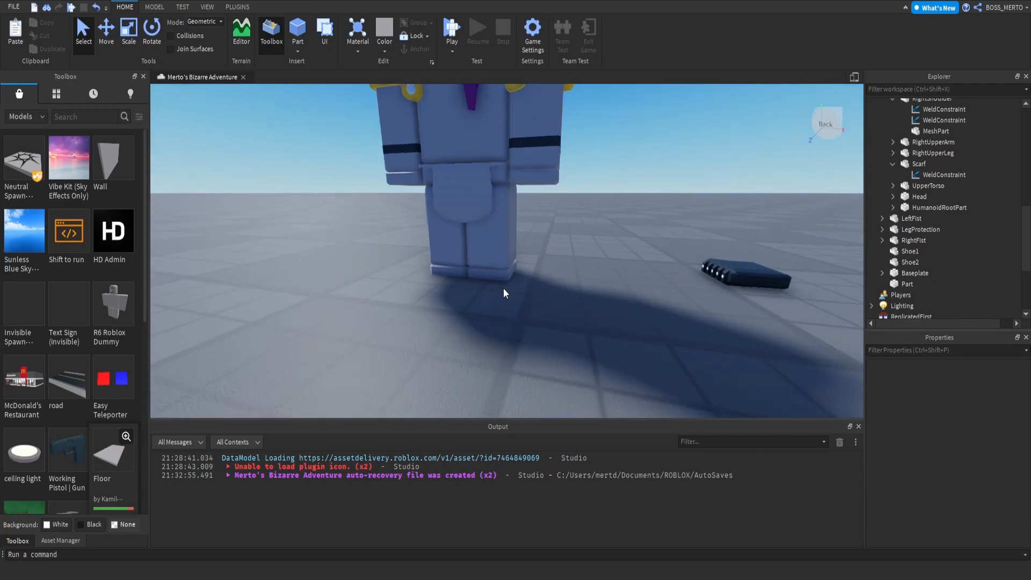
Step: Add a WeldConstraint to RightFist with Part0 RightFist and Part1 MeshPart, and move RightFist into the StarPlatinum model
key("a")
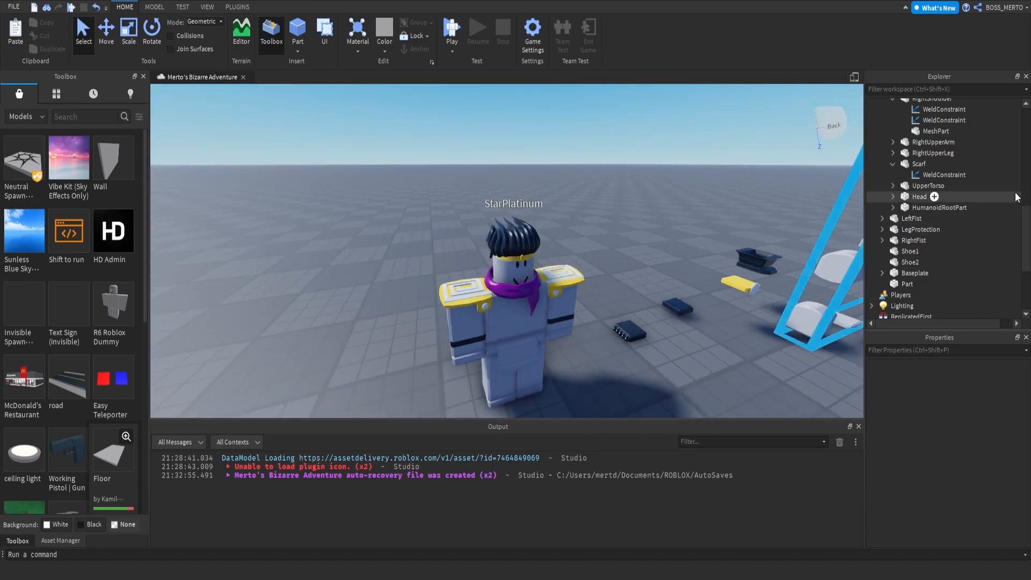
scroll(967, 200, "up", 5)
right_click_drag(607, 301, 642, 282)
key("d")
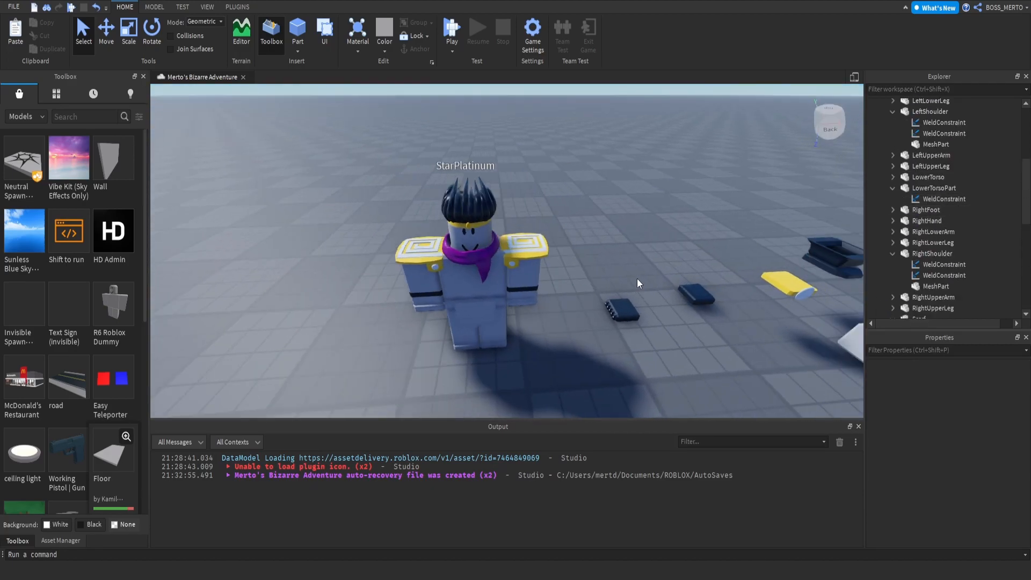
left_click(632, 304)
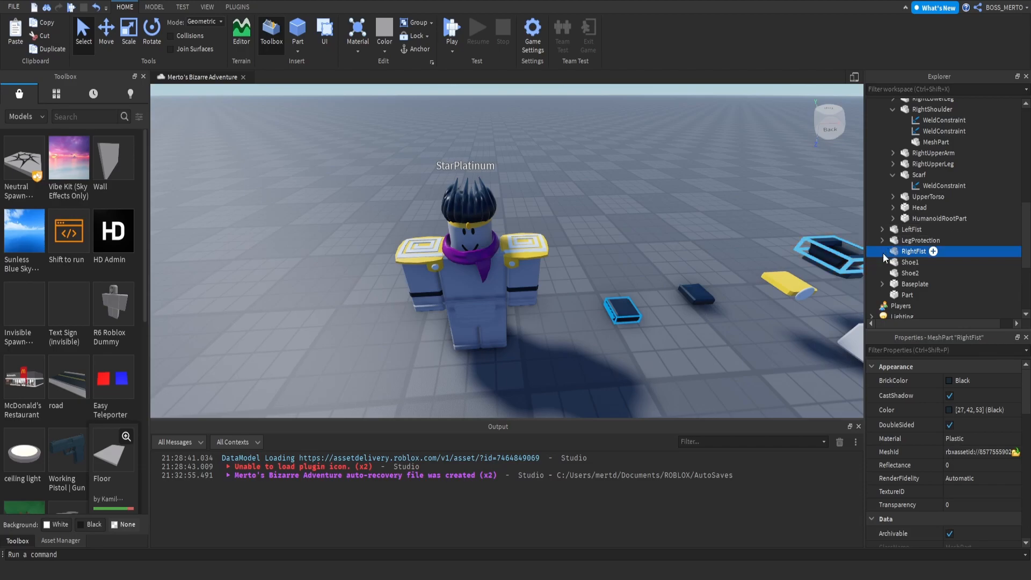
double_click(903, 251)
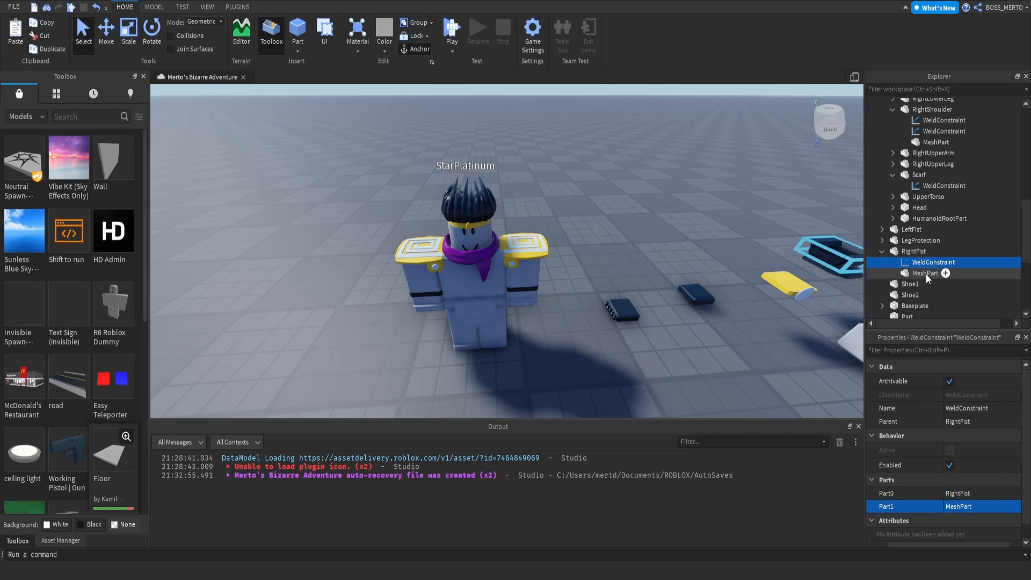
left_click_drag(908, 251, 922, 160)
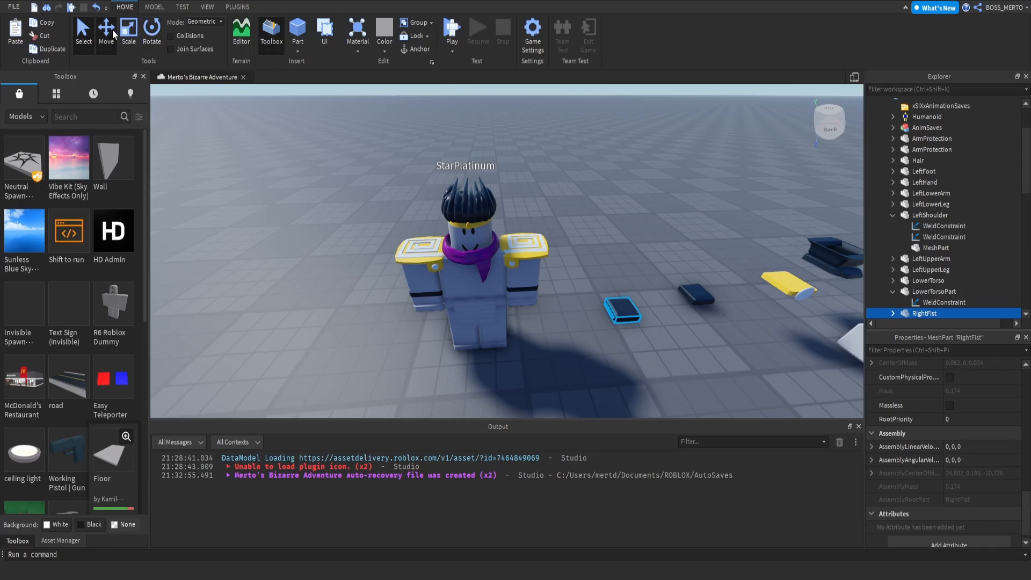
Step: Move RightFist beside StarPlatinum and raise it to the right hand
left_click_drag(554, 310, 478, 344)
right_click_drag(479, 344, 481, 345)
left_click_drag(475, 340, 487, 268)
mouse_move(490, 296)
right_mouse_down()
mouse_move(520, 299)
mouse_move(481, 302)
right_mouse_up()
key("d")
key("w")
left_click_drag(478, 258, 525, 261)
Step: Fine-tune RightFist's position so it encloses StarPlatinum's right hand below the forearm
right_click_drag(511, 262, 445, 269)
key("d")
right_click_drag(395, 249, 381, 238)
key("a")
key("w")
key("q")
left_click_drag(492, 201, 492, 201)
right_click_drag(495, 201, 503, 228)
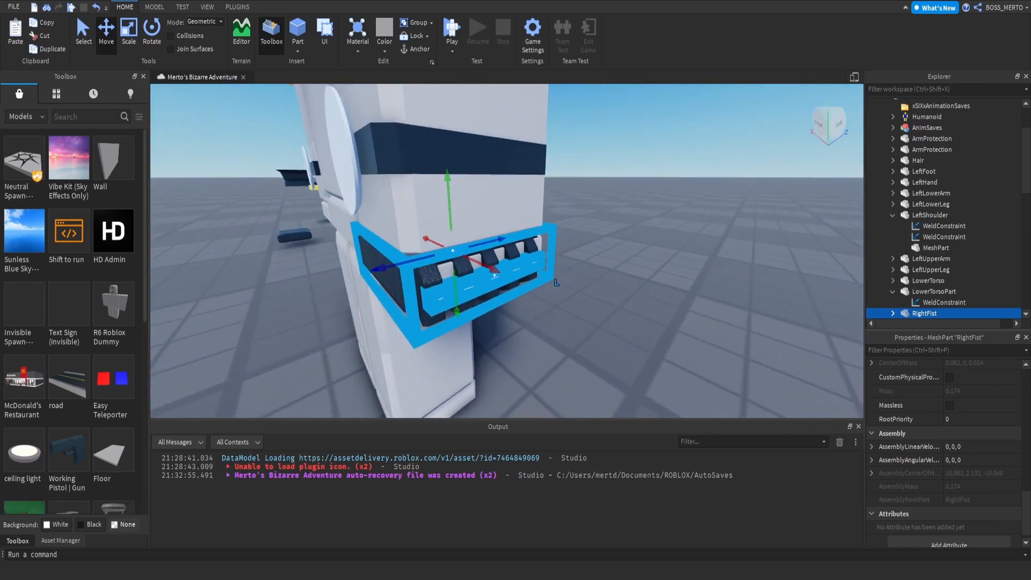
left_click_drag(496, 268, 496, 269)
right_click_drag(498, 268, 504, 235)
right_click_drag(625, 327, 621, 327)
left_click(624, 329)
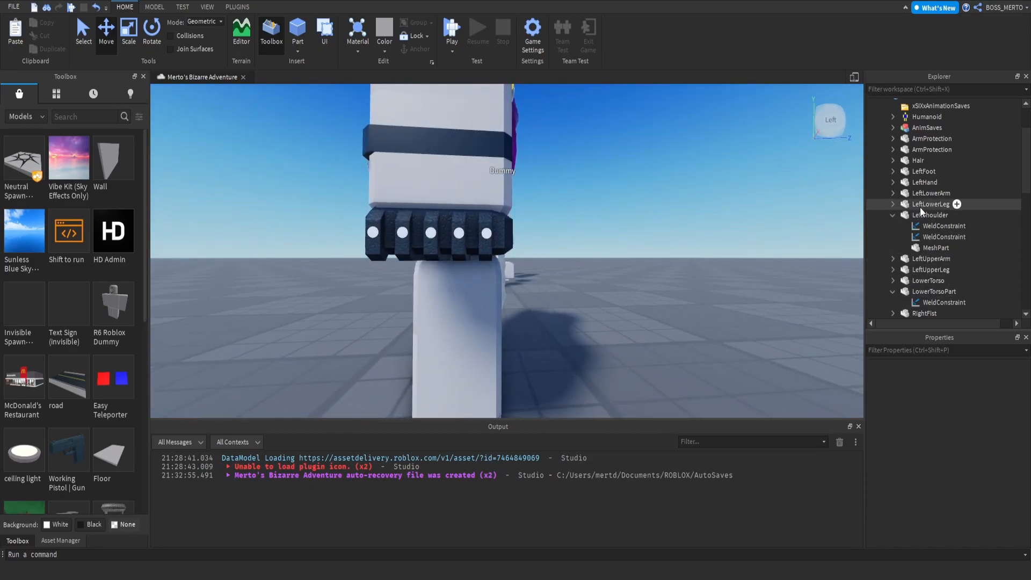
Step: Set RightFist's material to SmoothPlastic
scroll(937, 221, "down", 1)
left_click(939, 283)
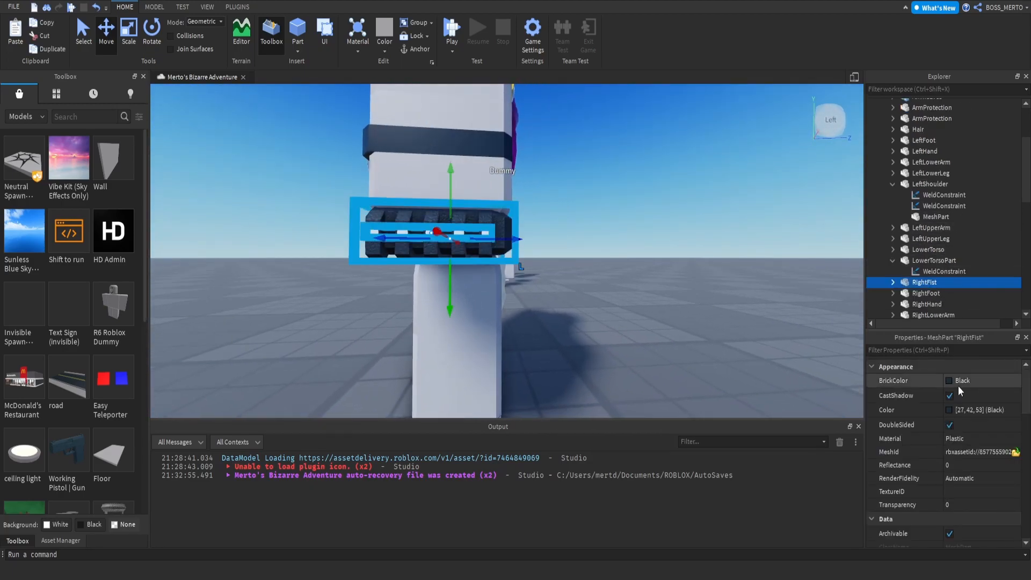
left_click(960, 438)
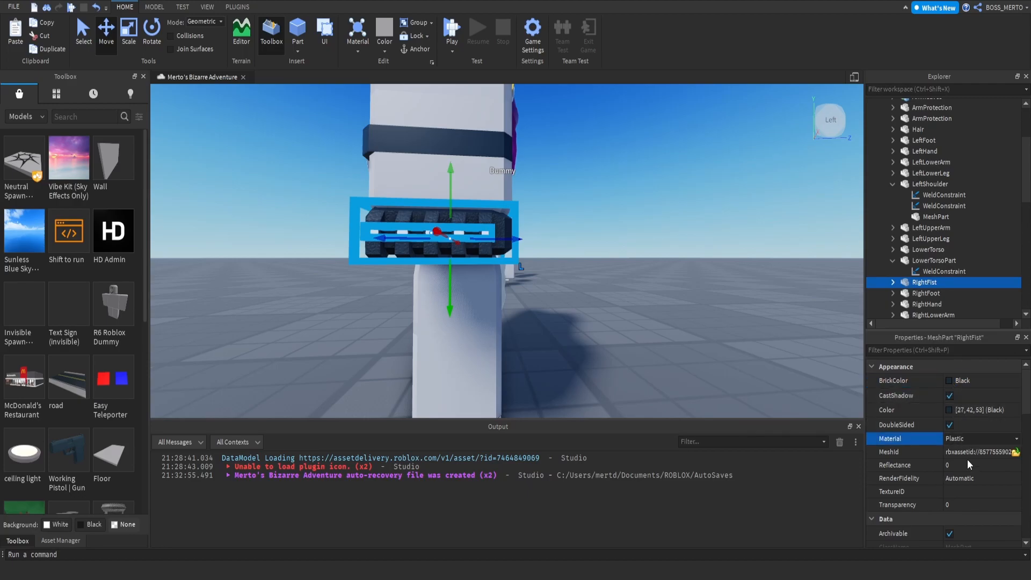
left_click(977, 507)
right_click_drag(621, 247, 659, 230)
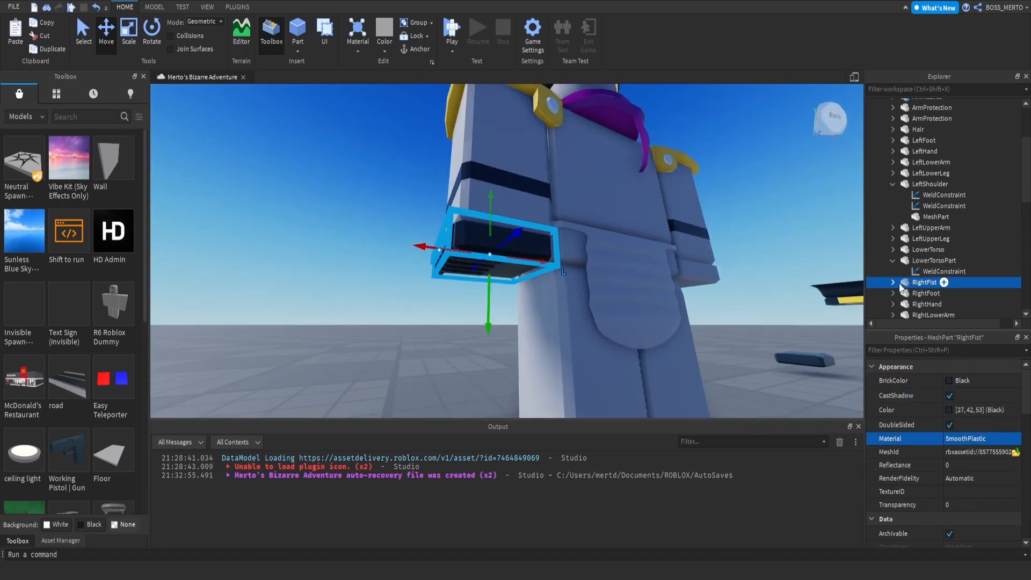
Step: Duplicate RightFist's WeldConstraint and set the copy's Part0 to RightHand and Part1 to RightFist
scroll(913, 285, "down", 1)
left_click(927, 265)
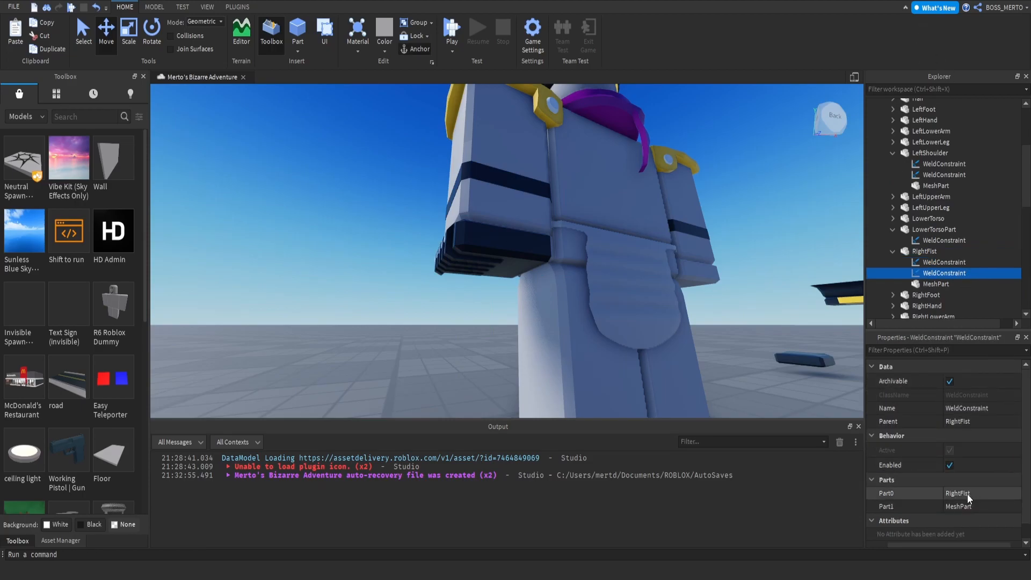
left_click_drag(948, 201, 945, 224)
scroll(946, 224, "down", 1)
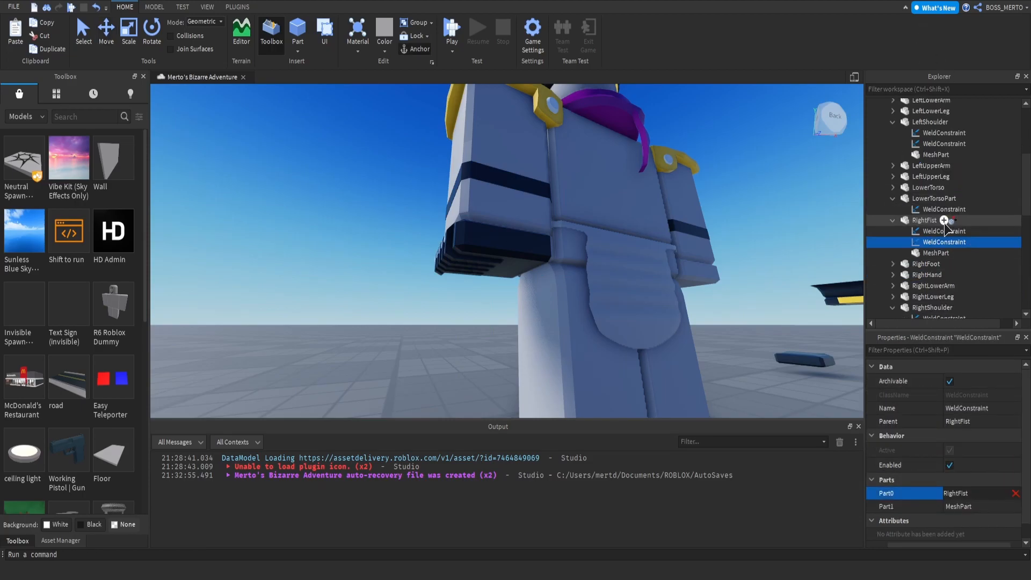
left_click(953, 507)
left_click(921, 220)
Step: Inspect the assembled StarPlatinum character from several angles, including the scarf and shoulder pieces up close
right_click_drag(652, 229, 540, 272)
scroll(540, 272, "down", 5)
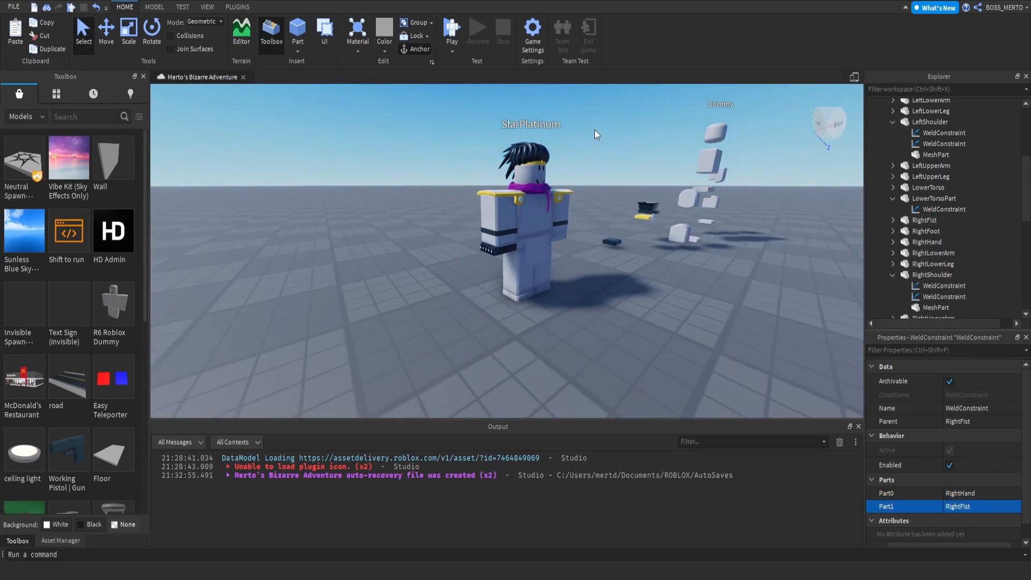
left_click(594, 130)
scroll(517, 230, "up", 4)
right_click_drag(517, 230, 478, 272)
scroll(440, 184, "down", 3)
scroll(478, 273, "up", 3)
right_click_drag(533, 317, 498, 291)
scroll(500, 292, "up", 4)
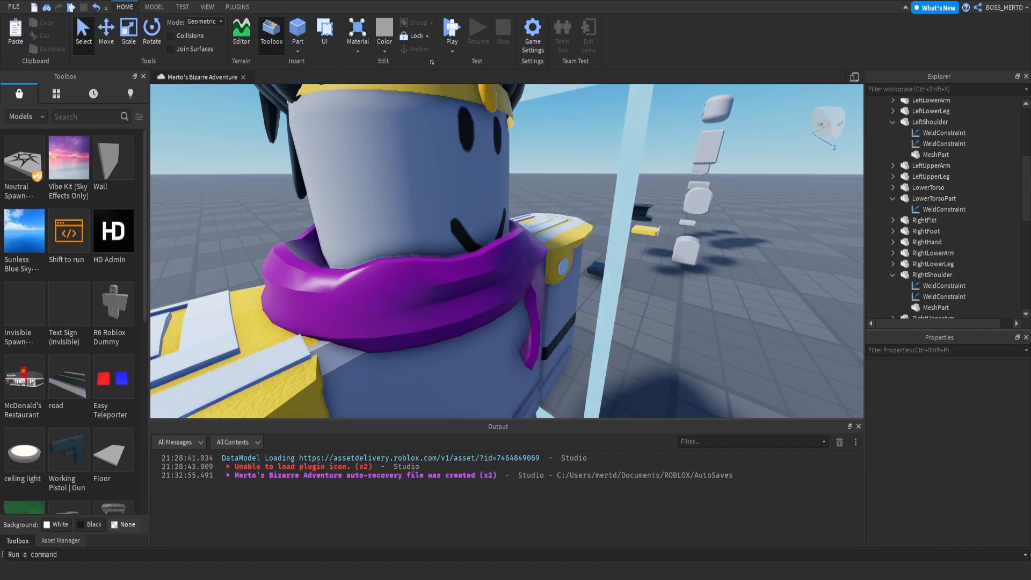
Step: Copy RightFist's two WeldConstraints into the loose LeftFist mesh
scroll(760, 222, "down", 6)
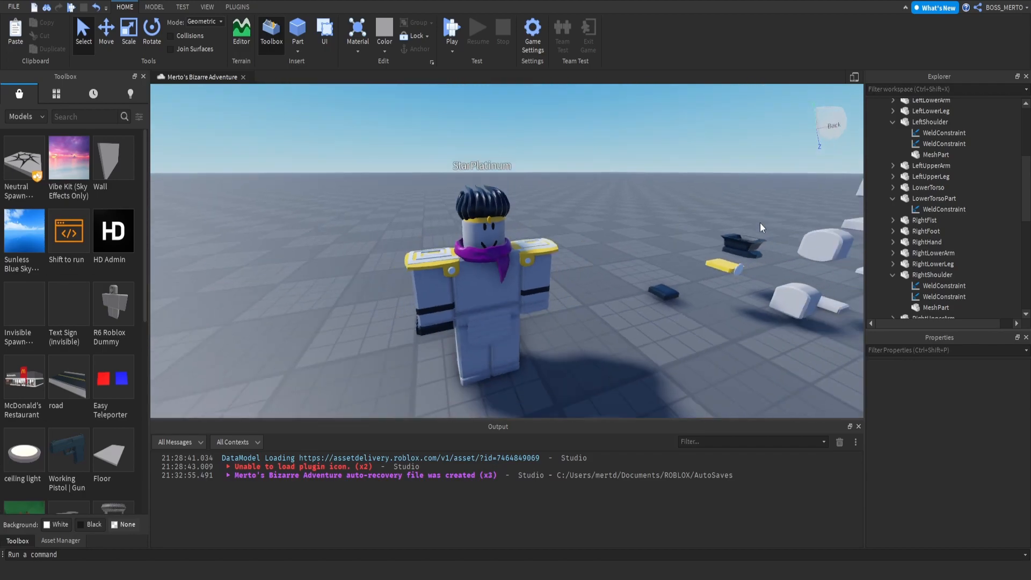
scroll(620, 286, "up", 5)
right_click_drag(620, 286, 619, 286)
key("w")
left_click(372, 353)
right_click_drag(414, 329, 414, 330)
key("a")
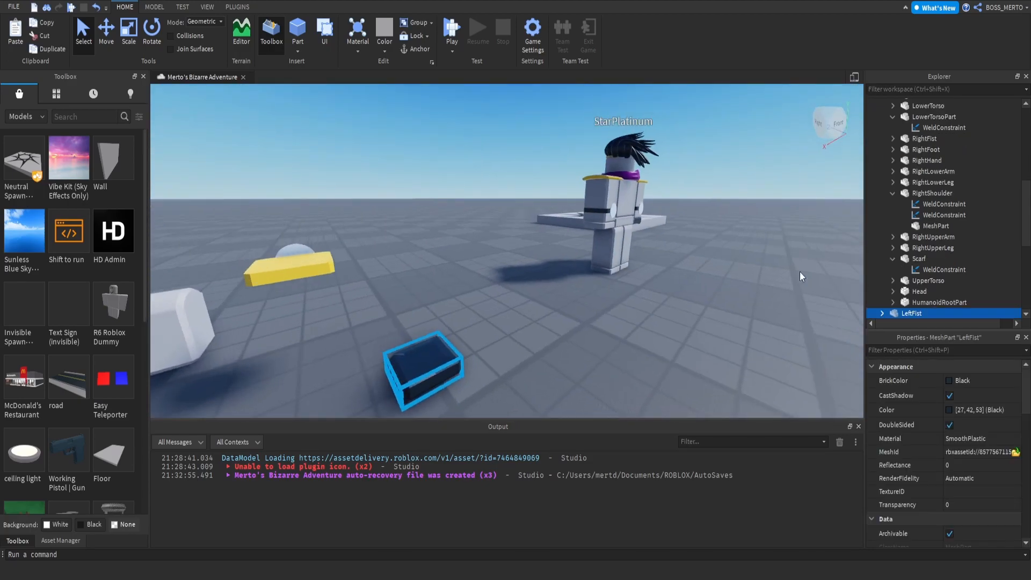
scroll(990, 260, "down", 2)
left_click(882, 251)
scroll(926, 188, "up", 2)
scroll(925, 149, "up", 7)
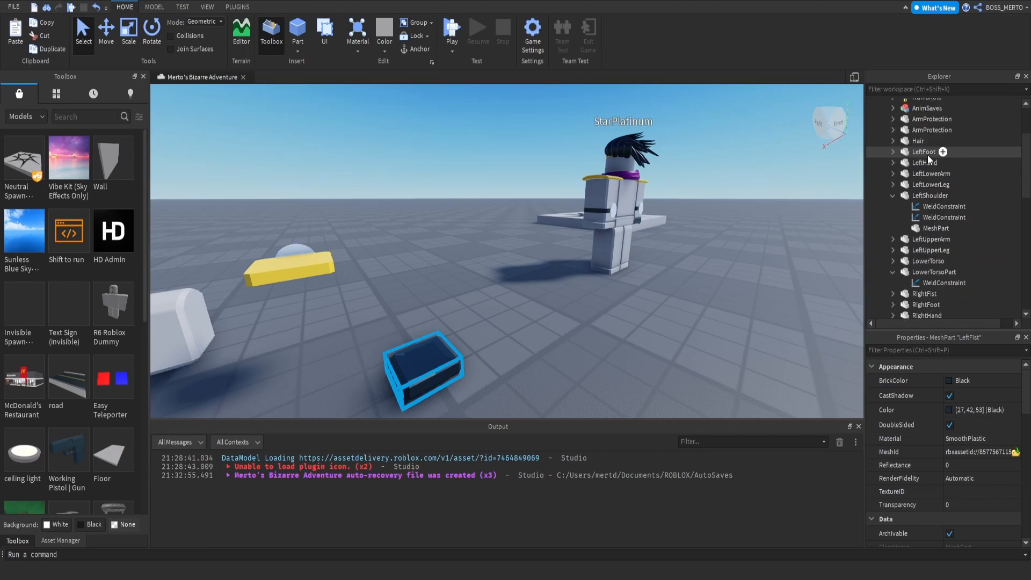
scroll(928, 205, "down", 5)
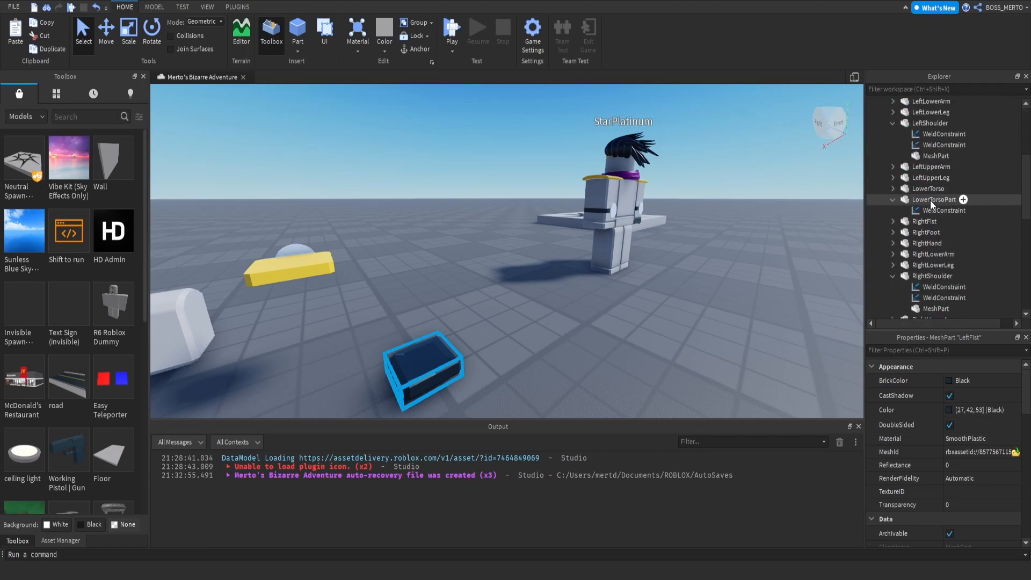
left_click(893, 221)
left_click(920, 234)
left_click(923, 239, "shift")
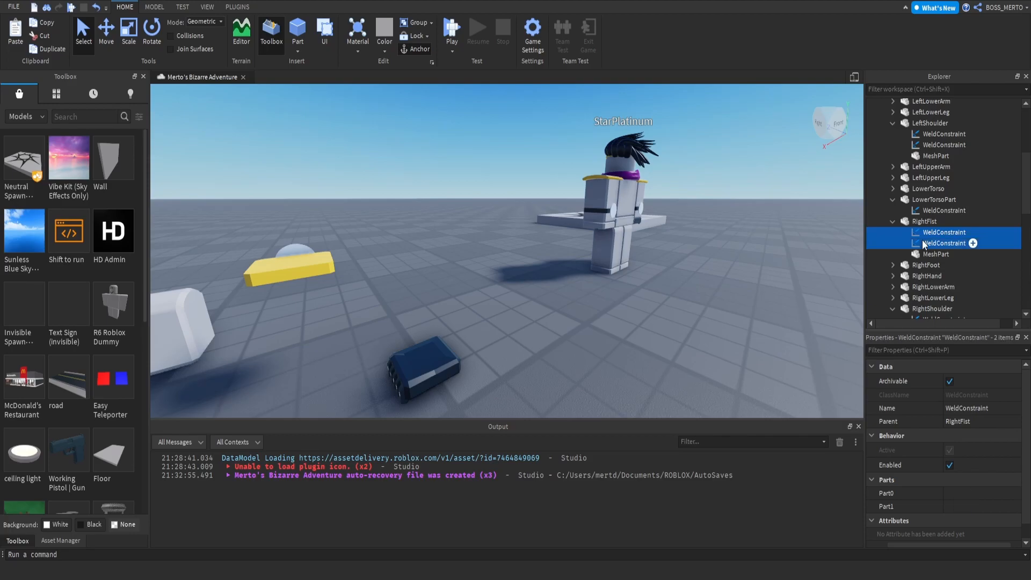
scroll(923, 248, "down", 8)
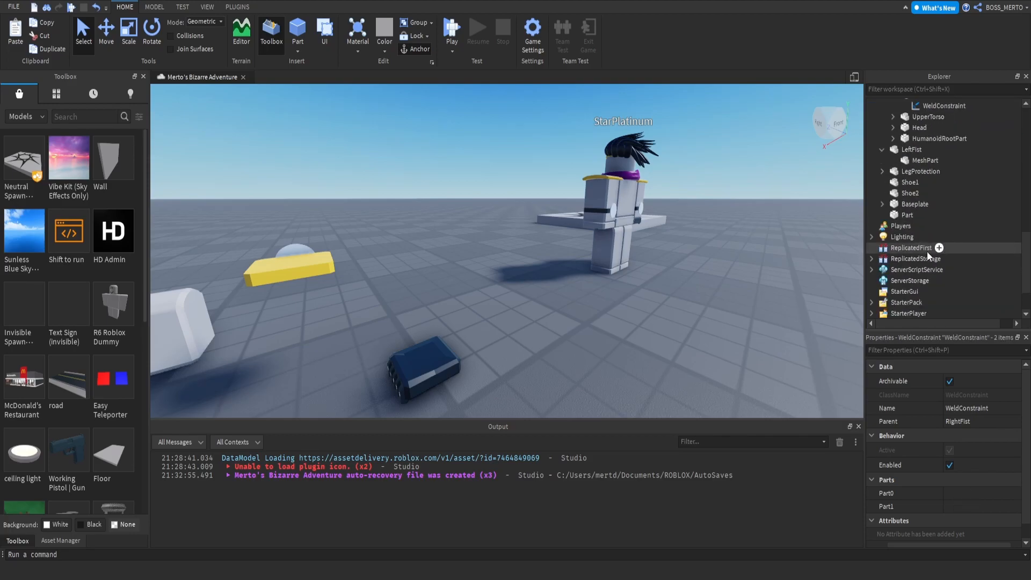
left_click(907, 150)
key("ctrl+shift+v")
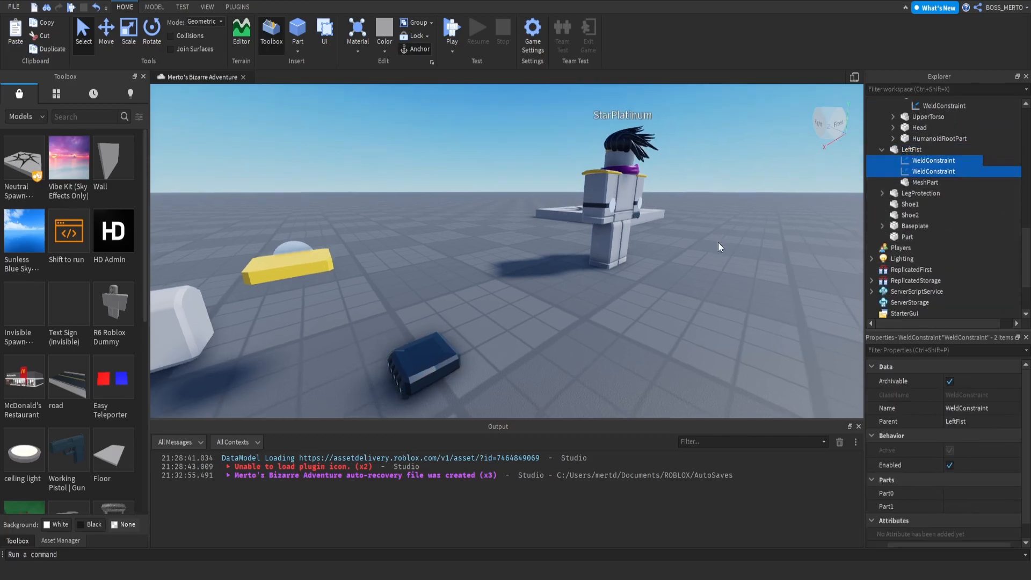
Step: Set the second WeldConstraint in LeftFist to join LeftFist as Part0 with its MeshPart as Part1
right_click_drag(718, 244, 752, 253)
key("a")
left_click(929, 171)
left_click(973, 489)
left_click(920, 154)
left_click(966, 505)
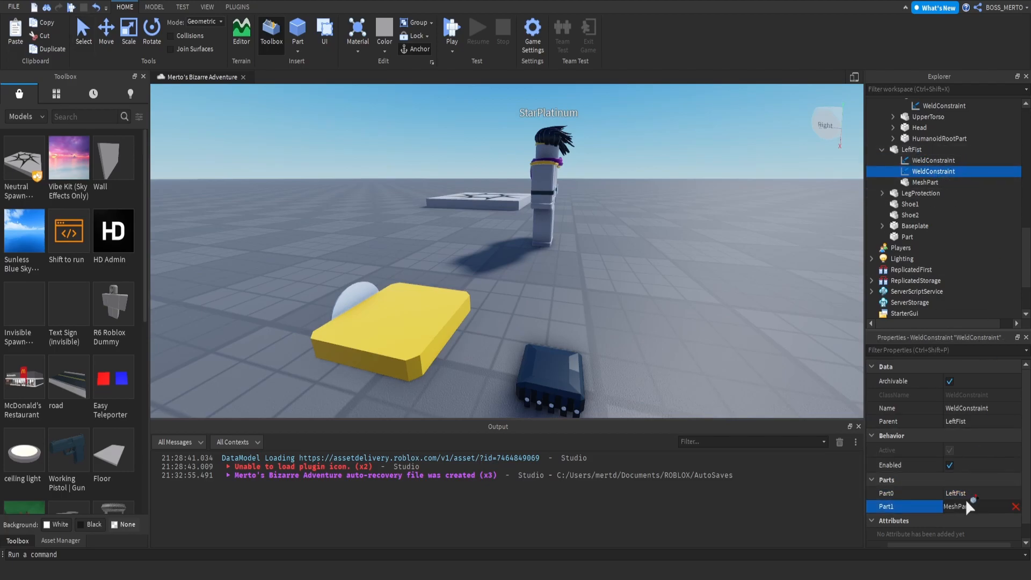
left_click(914, 184)
Step: Set the first WeldConstraint in LeftFist to Part0 LeftHand and Part1 LeftFist
left_click(916, 161)
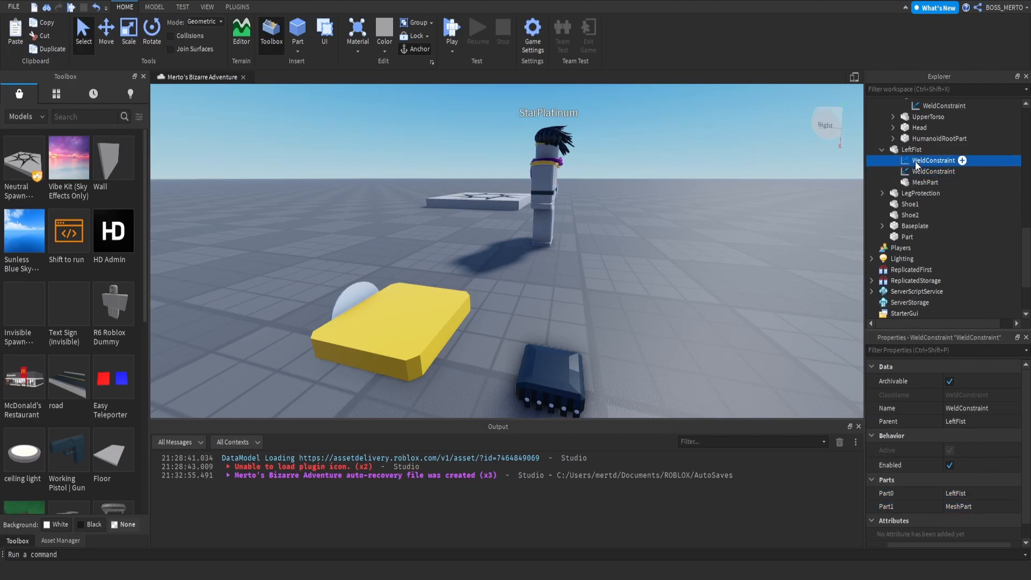
left_click(965, 493)
scroll(970, 237, "up", 6)
scroll(946, 242, "up", 2)
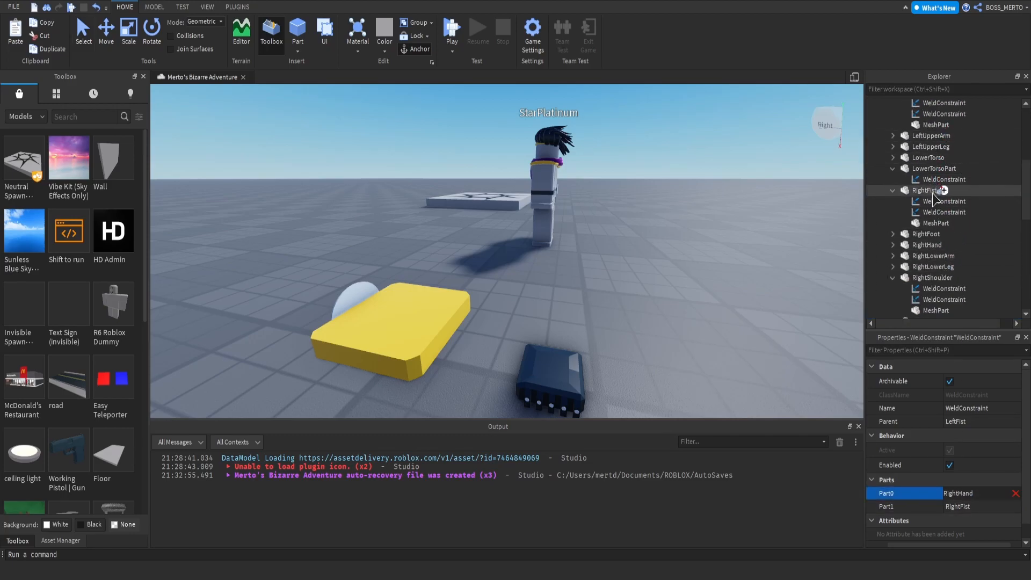
scroll(935, 183, "up", 3)
left_click(927, 154)
left_click(965, 506)
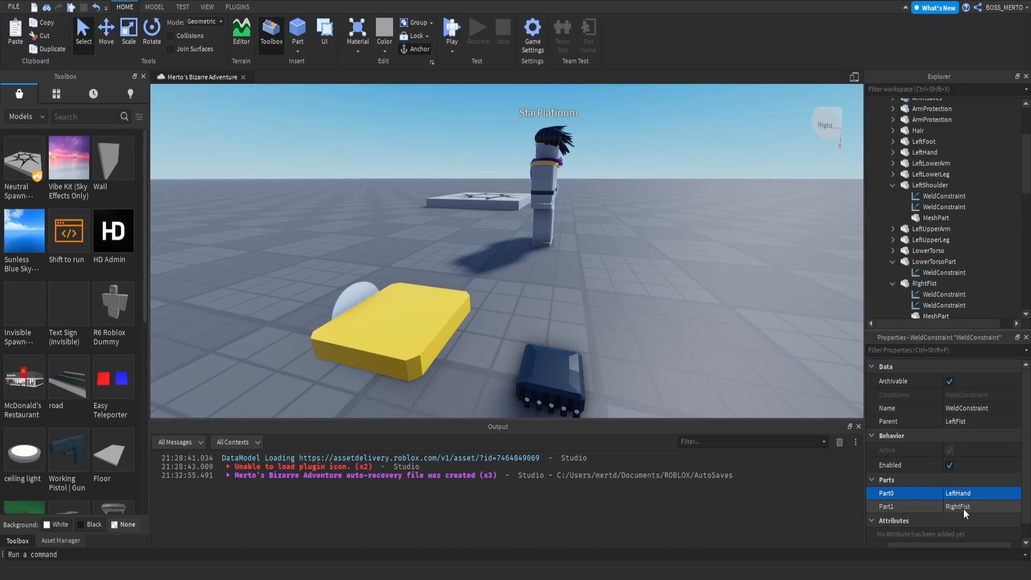
scroll(934, 253, "down", 8)
left_click(907, 243)
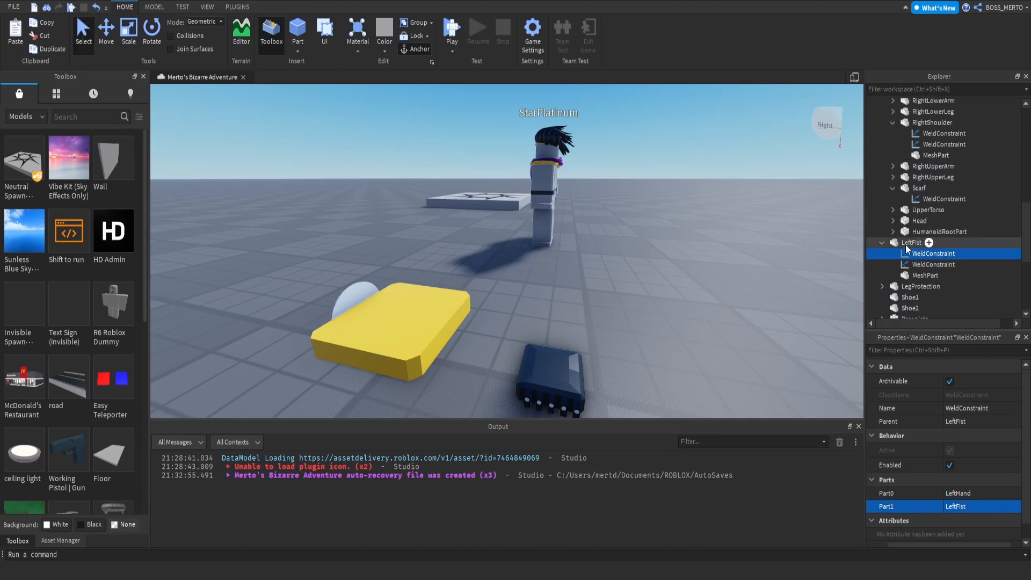
Step: Move LeftFist toward the character and place it inside the StarPlatinum model
left_click(906, 244)
left_click(109, 42)
key("d")
right_click_drag(547, 234, 454, 299)
left_click_drag(453, 299, 607, 247)
left_click_drag(912, 243, 919, 159)
Step: Raise LeftFist to hand height and shift it in line with StarPlatinum's left arm
key("a")
right_click_drag(547, 227, 545, 227)
left_click_drag(528, 250, 531, 172)
right_click_drag(530, 172, 531, 176)
key("w")
key("s")
left_click_drag(520, 197, 472, 203)
key("d")
right_click_drag(467, 203, 469, 203)
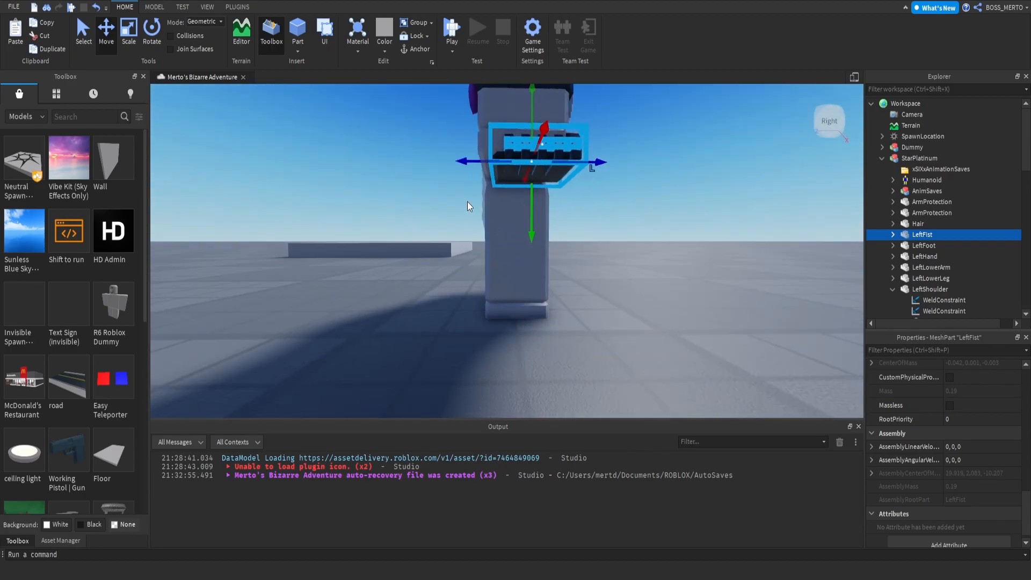
left_click_drag(467, 159, 456, 166)
right_click_drag(456, 166, 456, 165)
Step: Adjust LeftFist's height, depth and sideways position so it encloses StarPlatinum's left hand
key("d")
key("w")
key("a")
left_click_drag(526, 302, 528, 299)
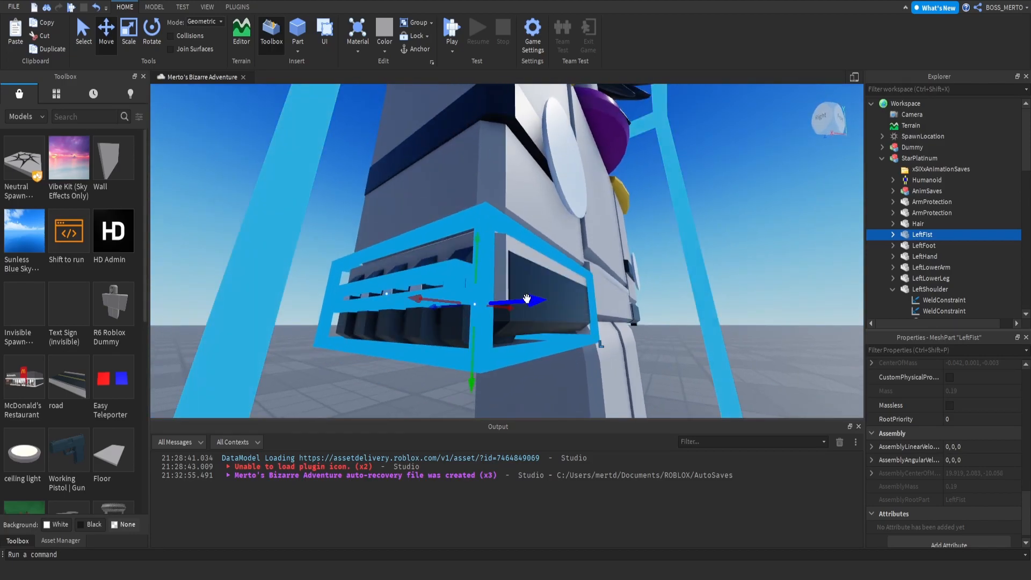
left_click_drag(472, 370, 476, 357)
key("d")
right_click_drag(477, 341, 477, 341)
left_click_drag(390, 304, 385, 305)
key("d")
right_click_drag(385, 305, 392, 305)
left_click_drag(465, 308, 466, 311)
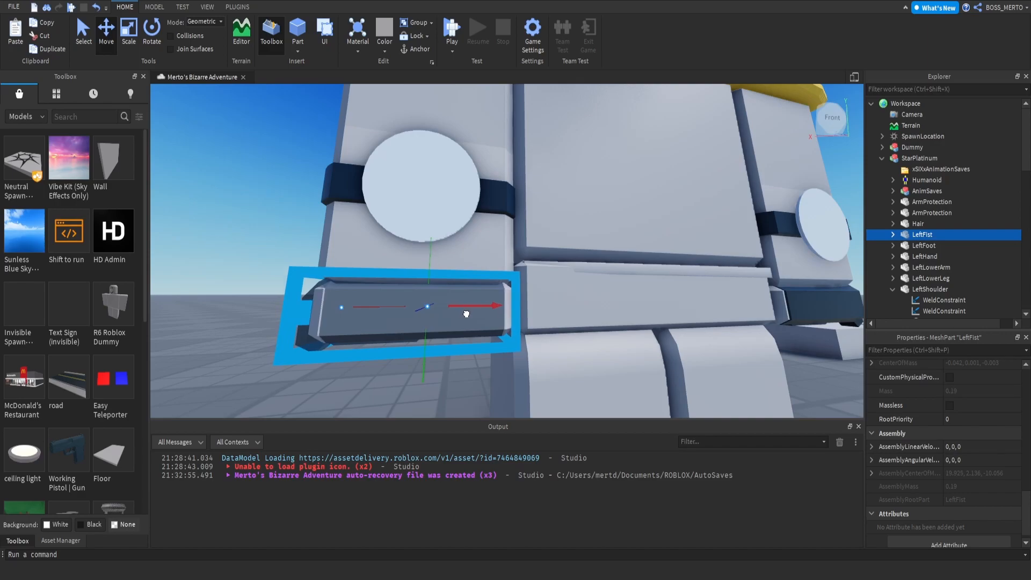
left_click_drag(467, 316, 467, 317)
key("a")
right_click_drag(467, 317, 469, 317)
Step: Nudge LeftFist into its final alignment below the left forearm and check the fit from several angles
key("a")
right_click_drag(560, 322, 561, 322)
key("d")
left_click_drag(576, 268, 577, 269)
left_click_drag(628, 303, 631, 307)
right_click_drag(631, 306, 631, 307)
right_click_drag(793, 253, 793, 253)
right_click_drag(634, 244, 634, 243)
left_click(634, 243)
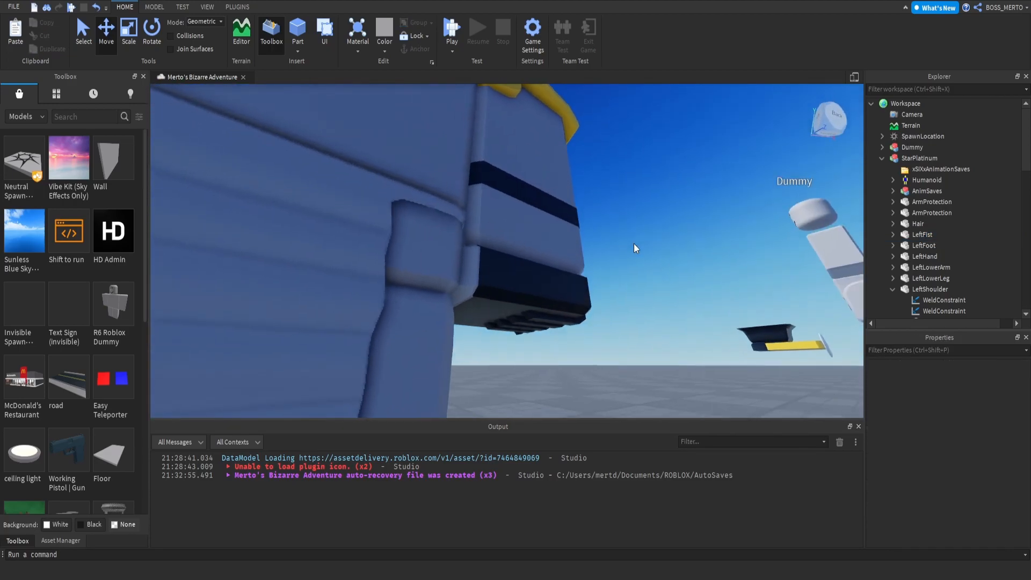
key("s")
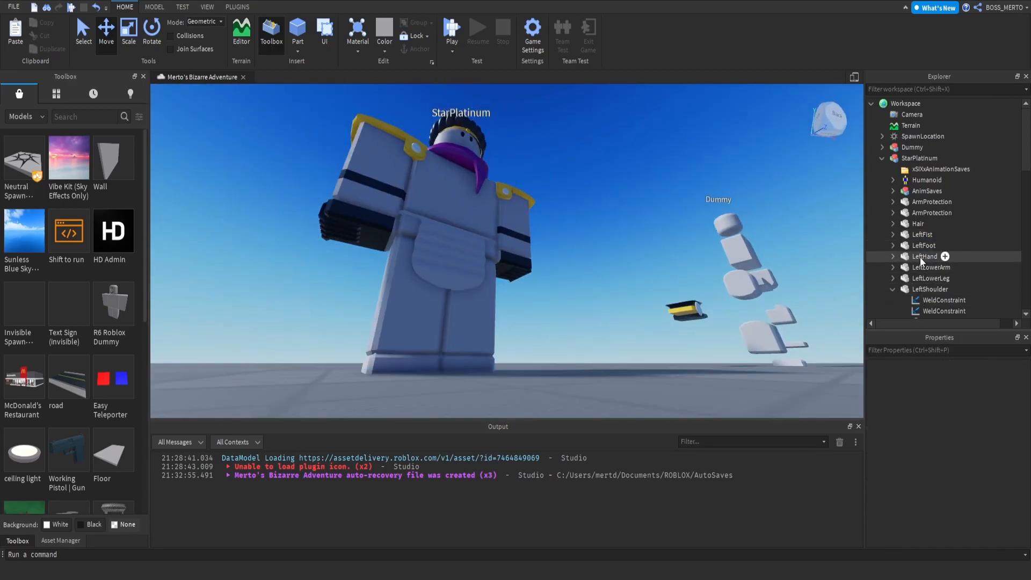
Step: Select LeftFist and RightFist together and open their shared size dimensions
left_click(916, 234)
scroll(917, 246, "down", 5)
left_click(916, 232, "ctrl")
scroll(967, 451, "up", 1)
scroll(972, 462, "down", 6)
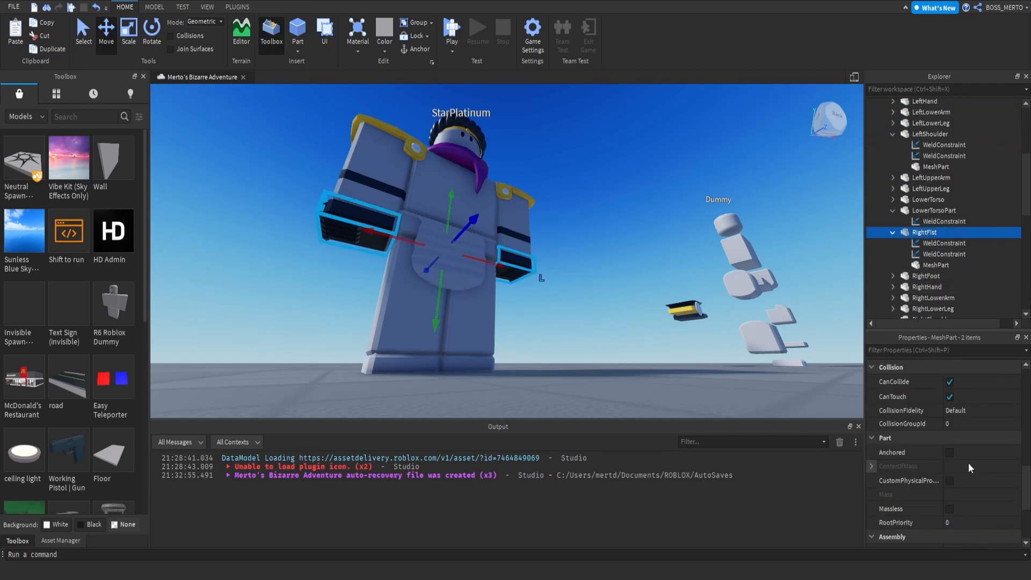
scroll(971, 418, "up", 8)
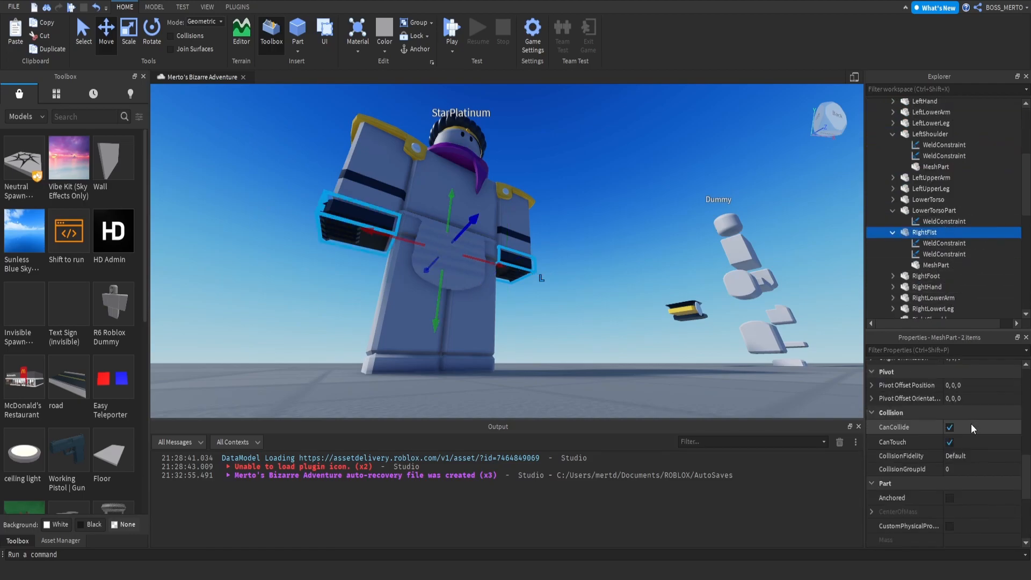
scroll(939, 453, "down", 2)
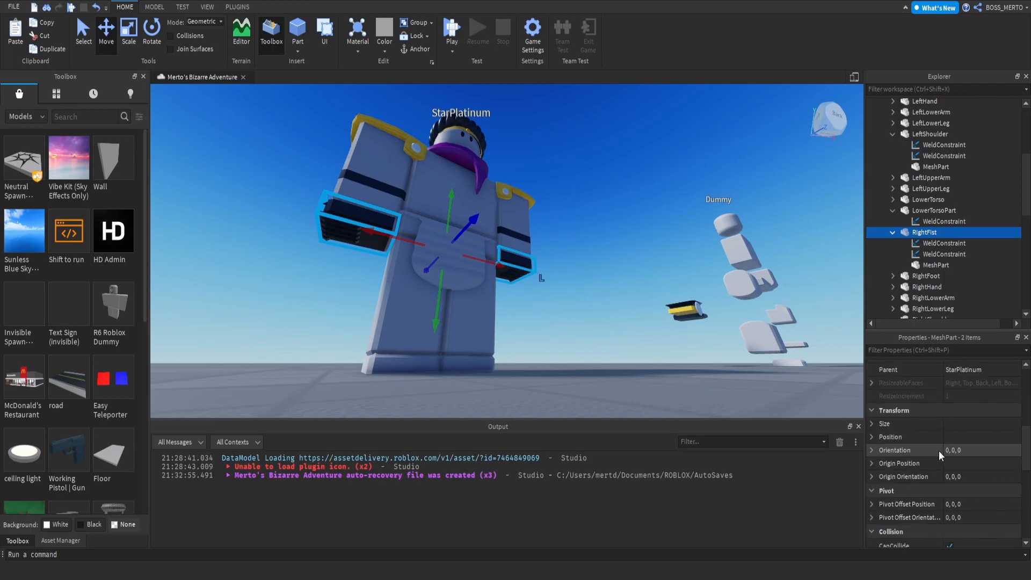
left_click(870, 425)
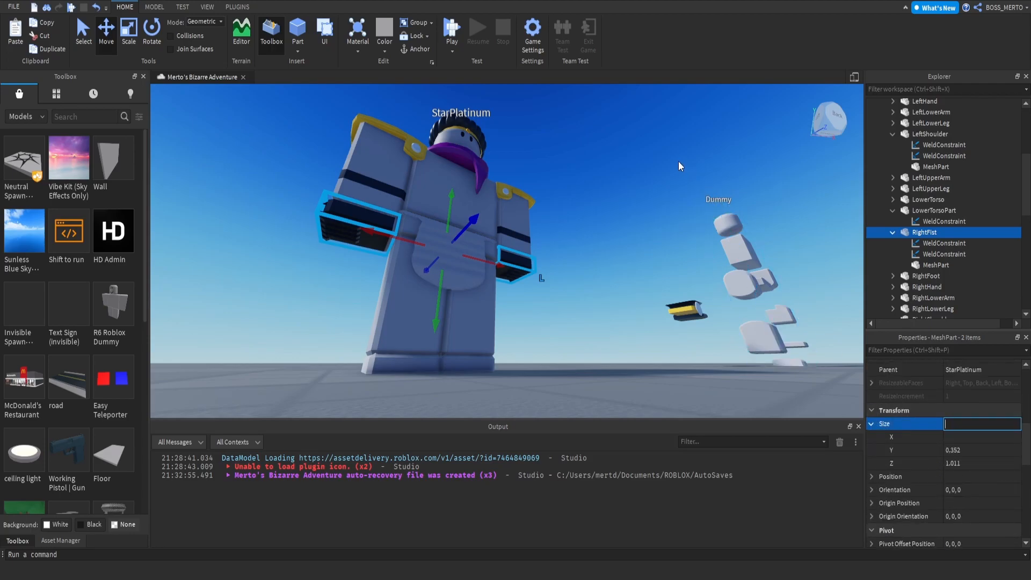
Step: Try resizing RightFist to 1.556, 0.352, 1.511, and undo the resize
left_click(924, 232)
scroll(1007, 446, "down", 3)
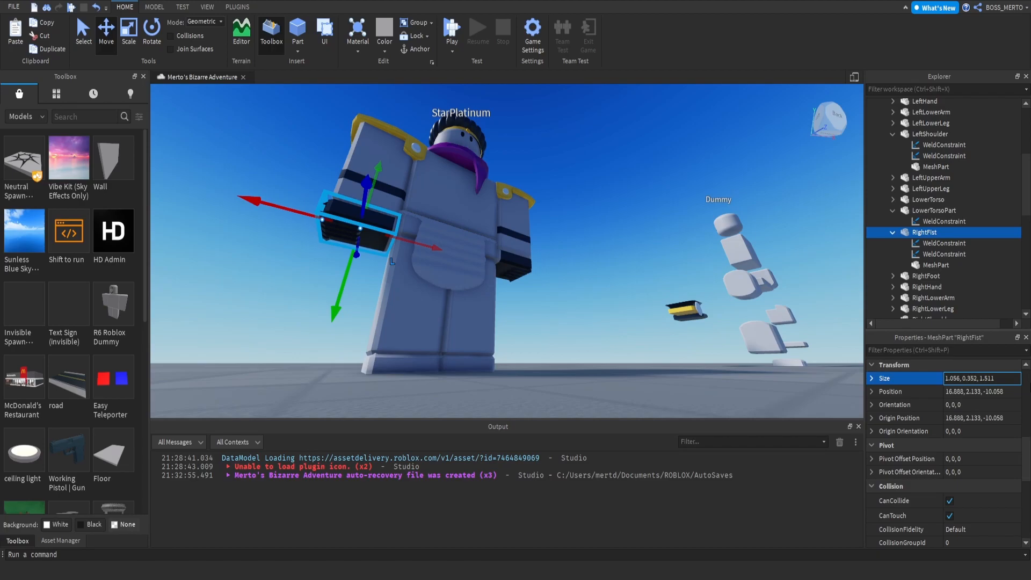
key("BackSpace")
type("5")
key("Return")
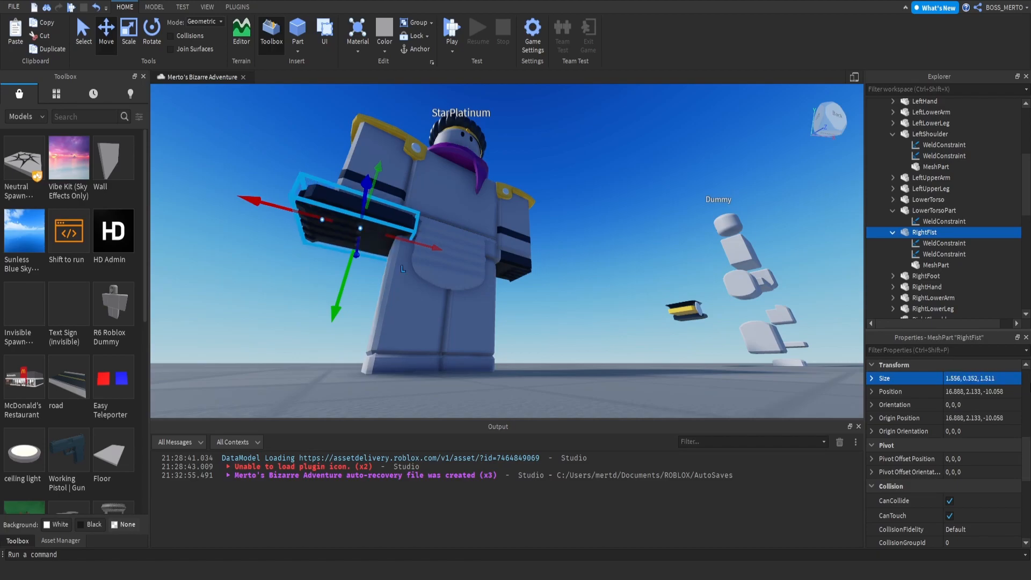
key("ctrl+z")
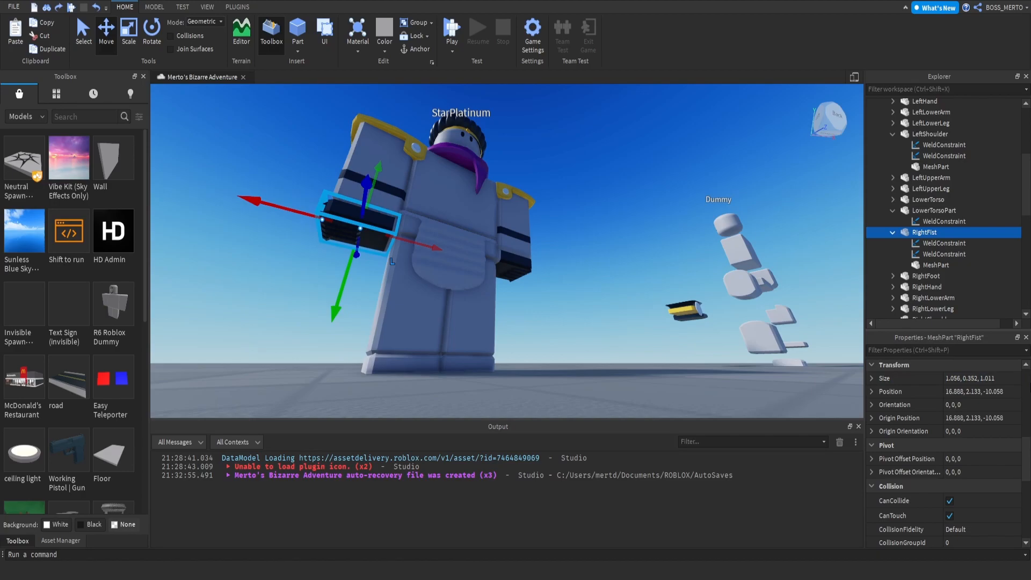
Step: Set RightFist's size to 1.156, 0.352, 1.111 and compare both fists on the character
left_click(987, 380)
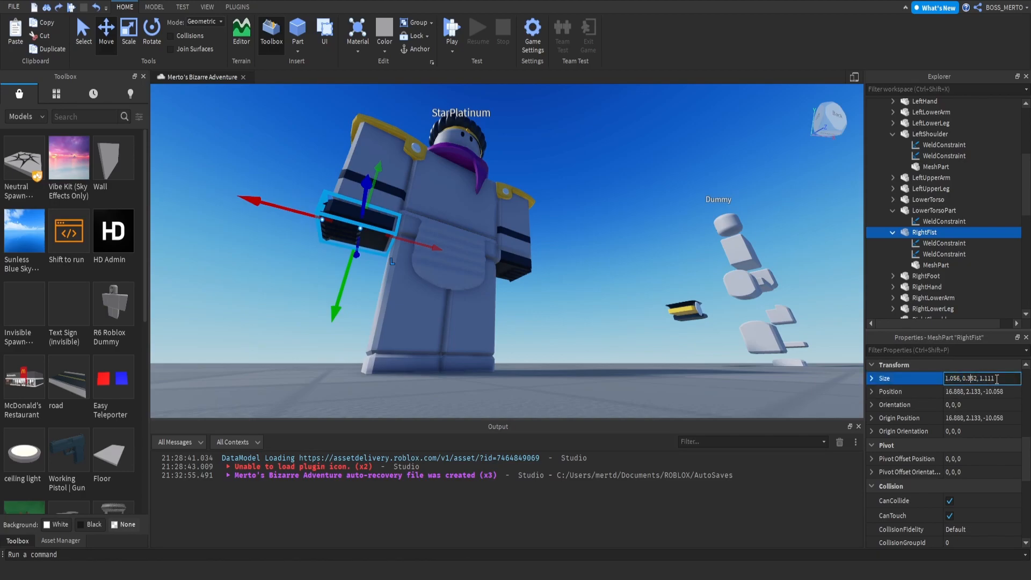
key("Return")
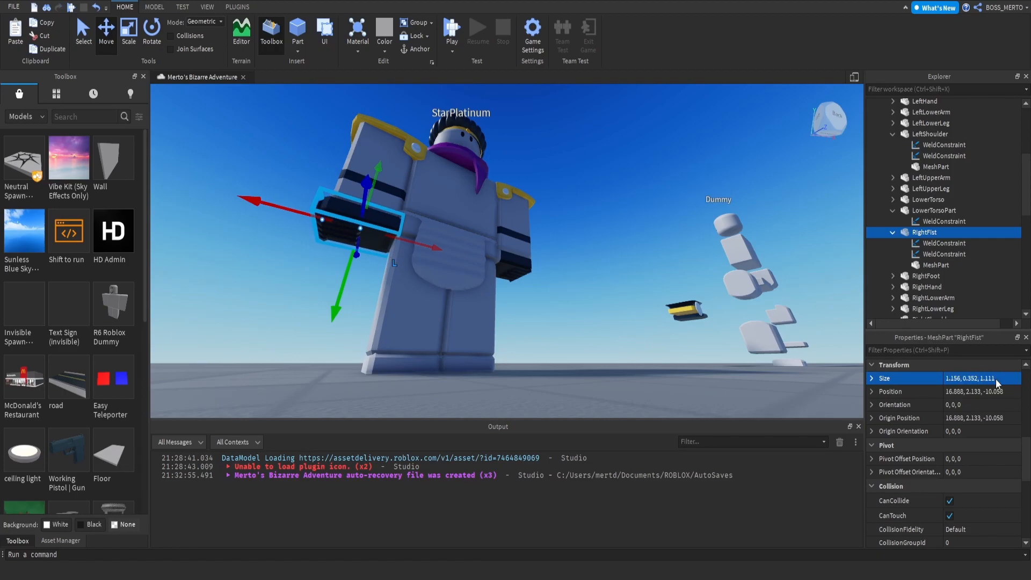
right_click_drag(386, 217, 386, 217)
key("d")
key("w")
left_click(385, 217)
key("d")
key("s")
key("d")
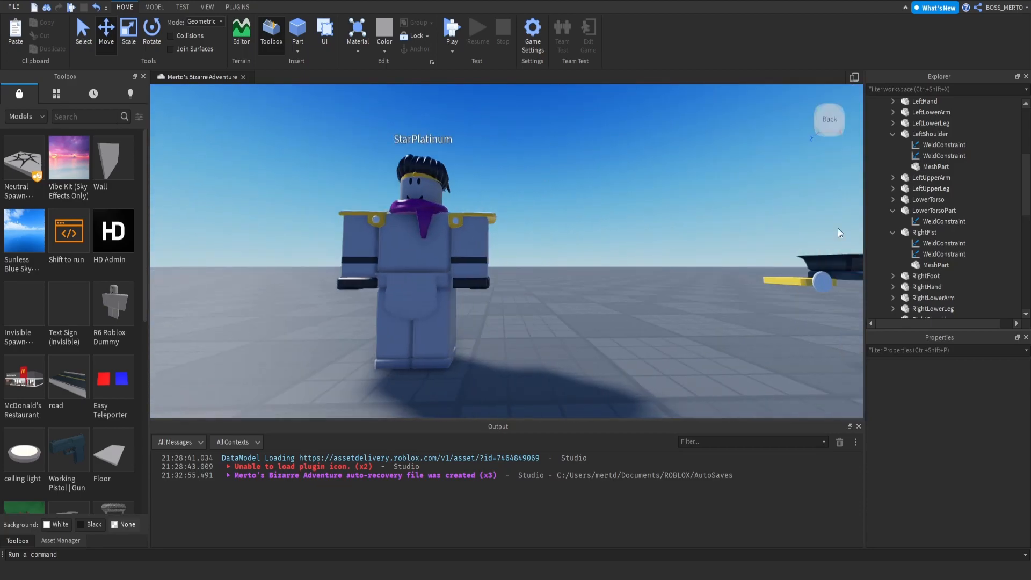
Step: Delete both RightFist and LeftFist from the StarPlatinum model
left_click(925, 234)
scroll(938, 180, "up", 3)
left_click(919, 173, "ctrl")
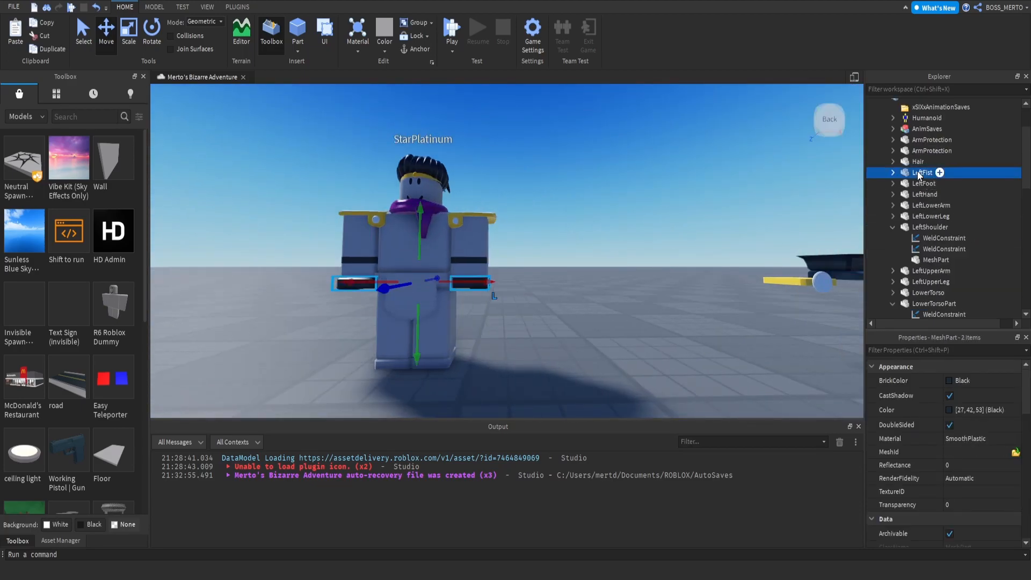
key("Delete")
Step: Add a WeldConstraint to LegProtection with Part0 set to LegProtection and Part1 to its MeshPart
key("w")
right_click_drag(521, 183, 553, 193)
key("d")
left_click(720, 247)
left_click(882, 250)
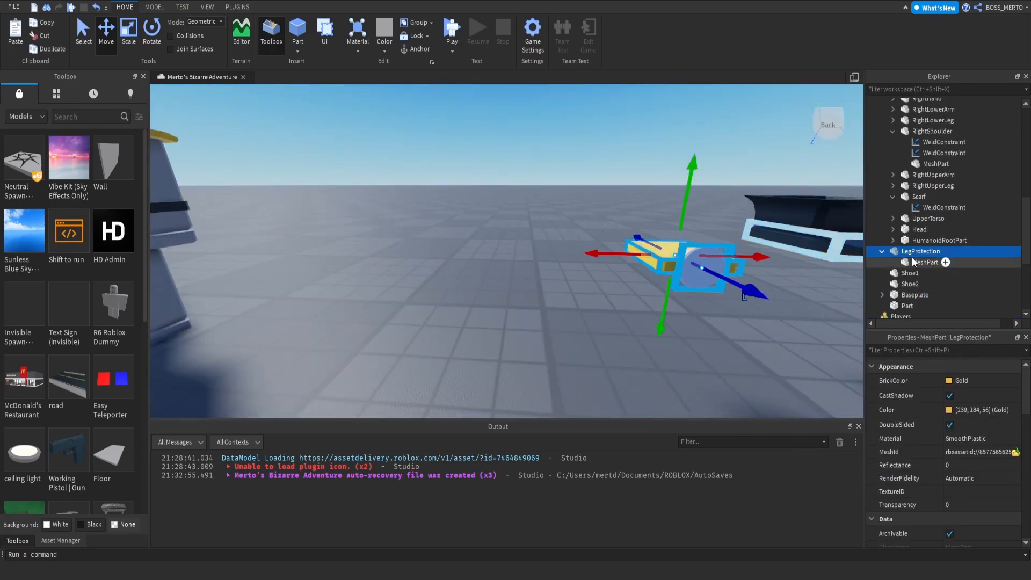
left_click(903, 473)
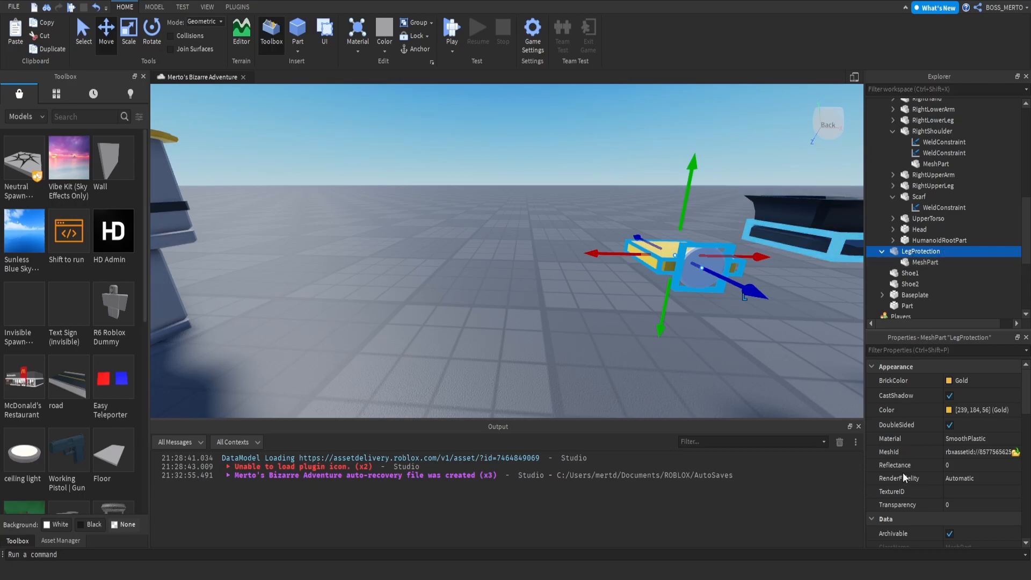
left_click(910, 290)
left_click(958, 488)
left_click(921, 251)
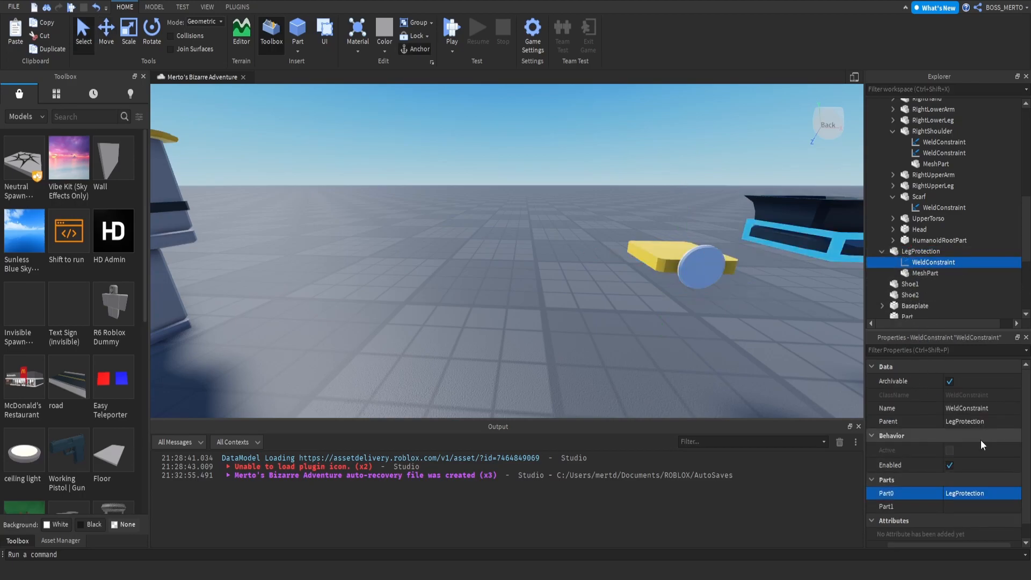
left_click(956, 506)
left_click(925, 273)
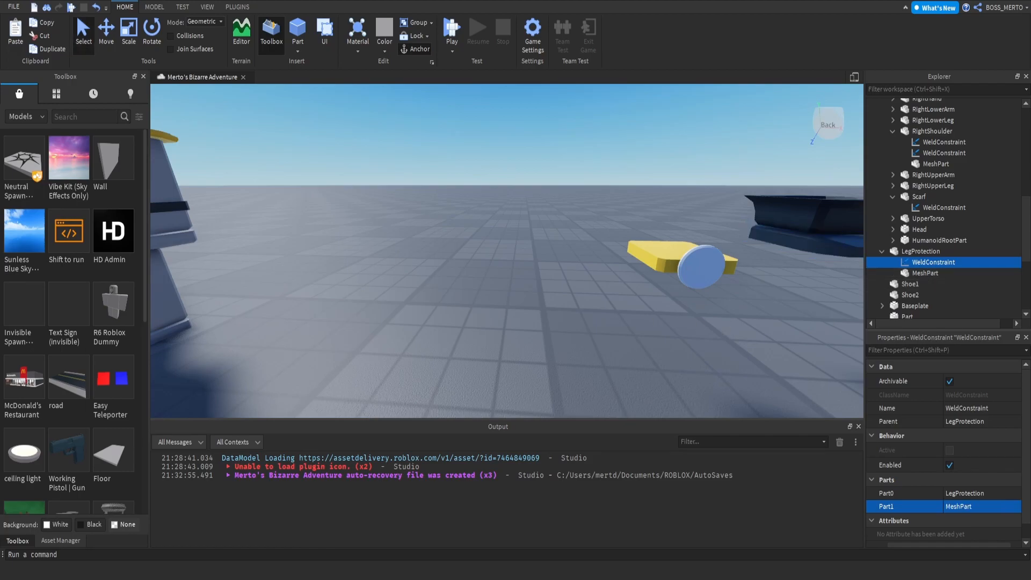
Step: Place the LegProtection mesh inside the StarPlatinum model
scroll(588, 263, "down", 5)
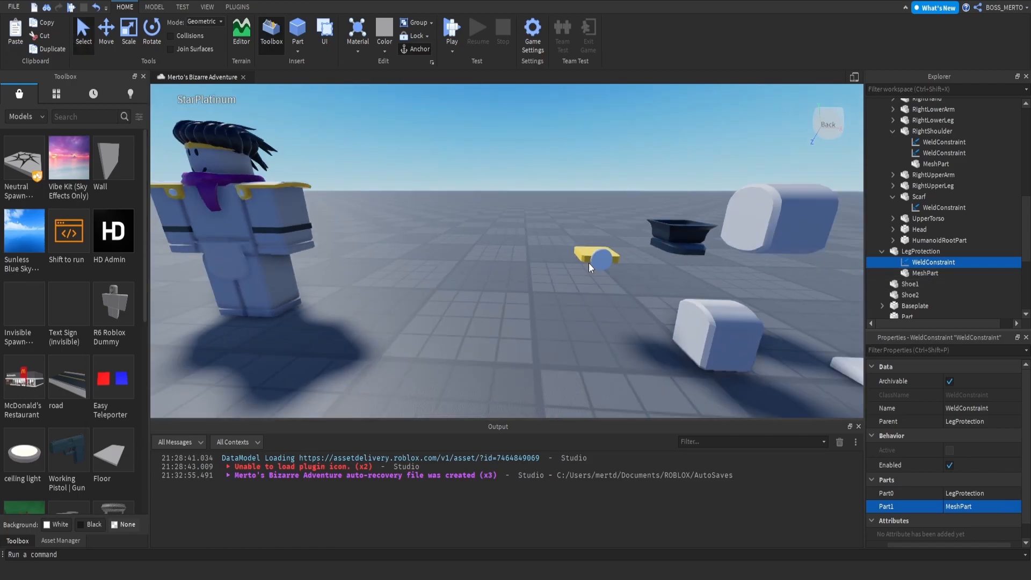
left_click(589, 254)
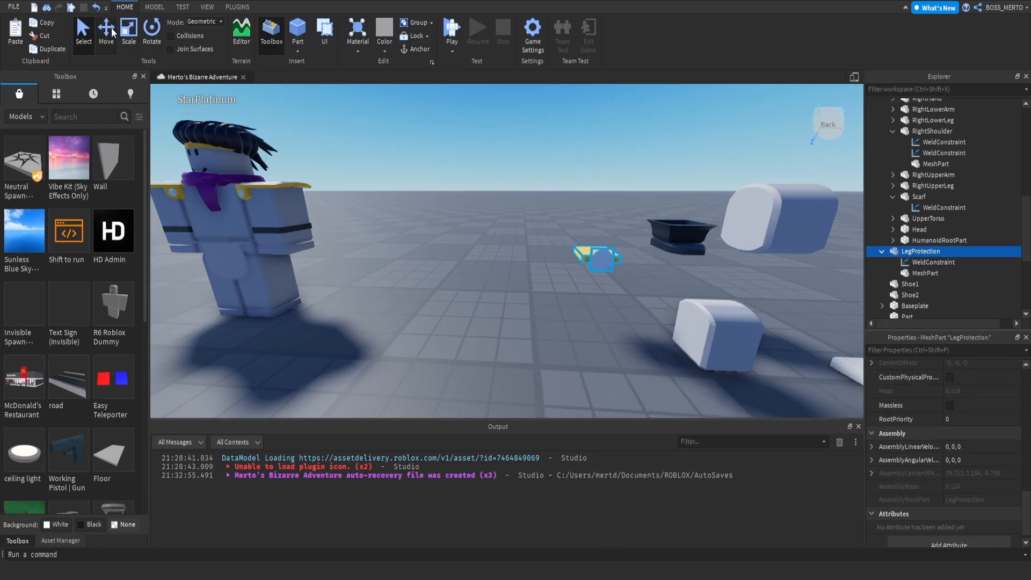
scroll(913, 226, "up", 8)
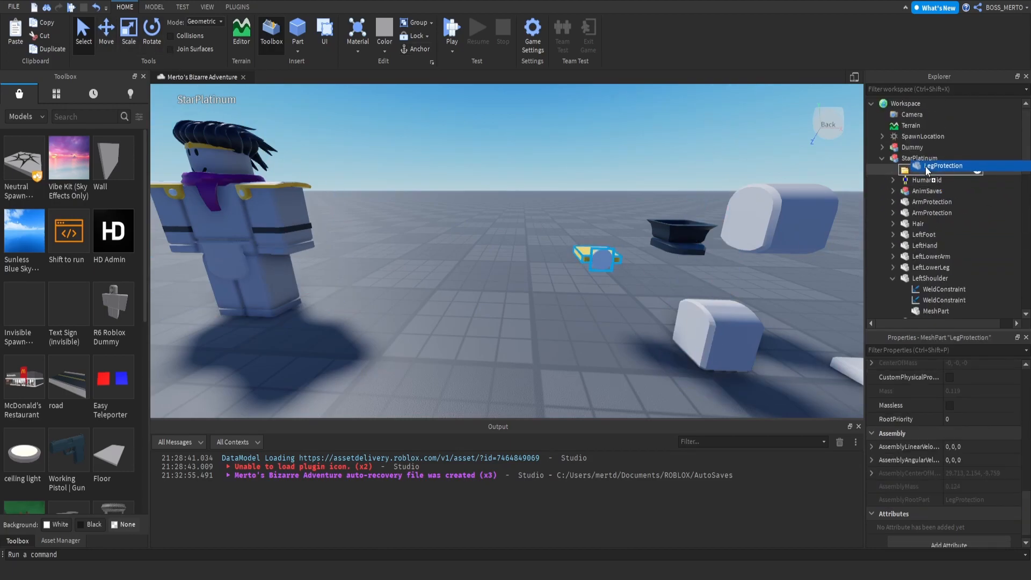
Step: Move LegProtection onto StarPlatinum's left lower leg so the band wraps around it and the disc faces the front
left_click(105, 37)
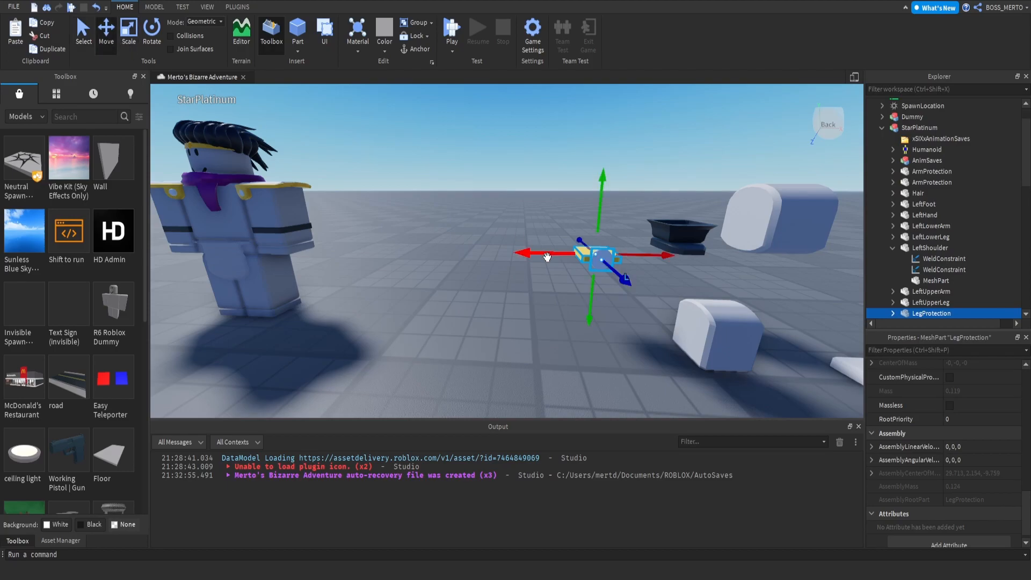
left_click(543, 258)
scroll(922, 246, "down", 1)
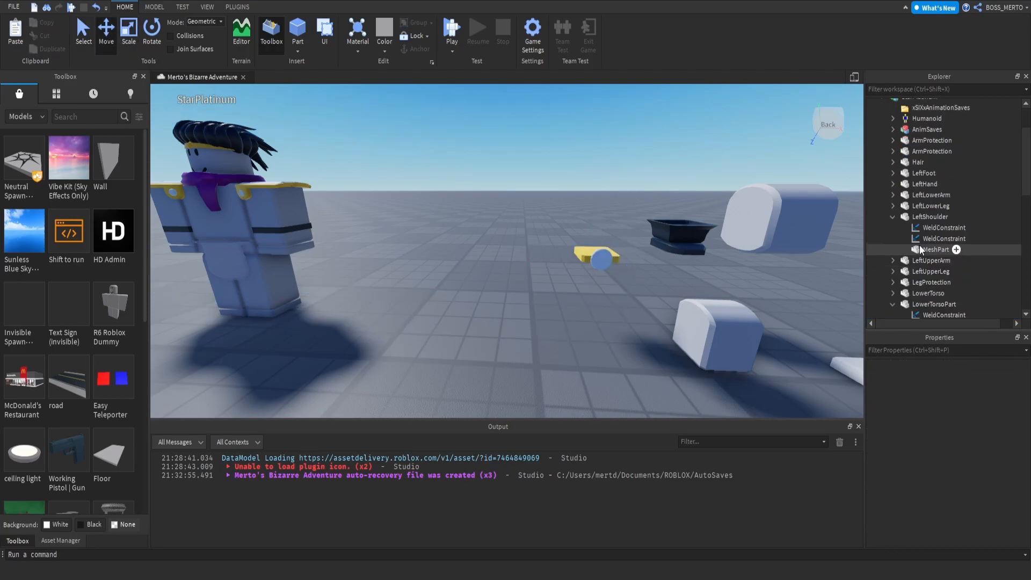
left_click(927, 283)
key("f")
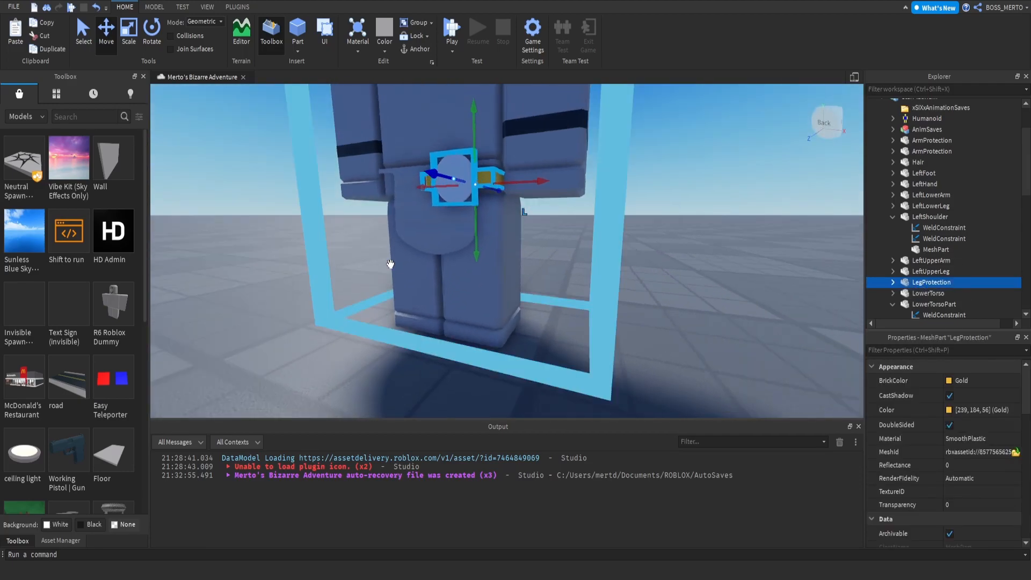
right_click_drag(390, 263, 437, 272)
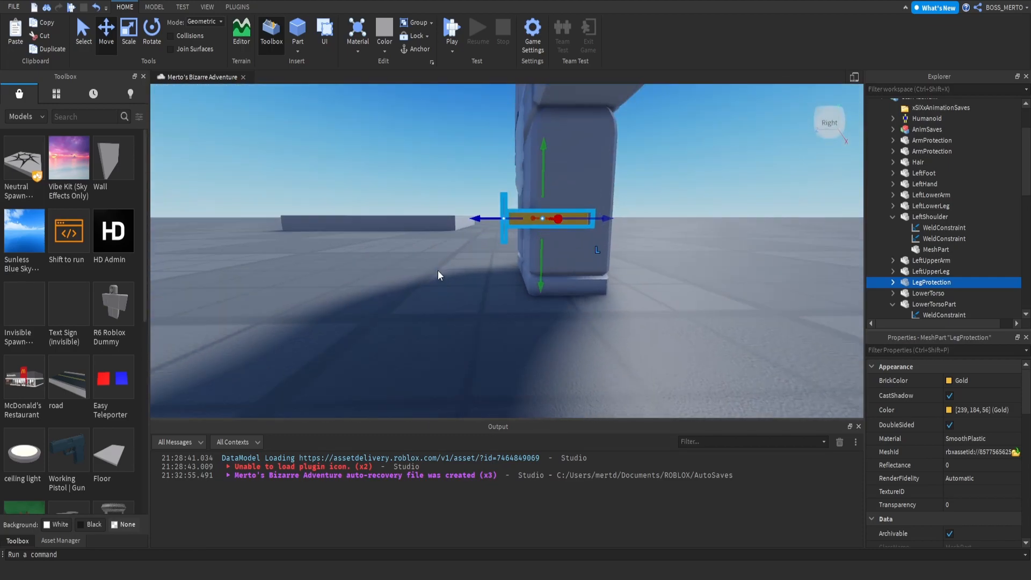
left_click_drag(492, 226, 488, 226)
right_click_drag(488, 226, 489, 226)
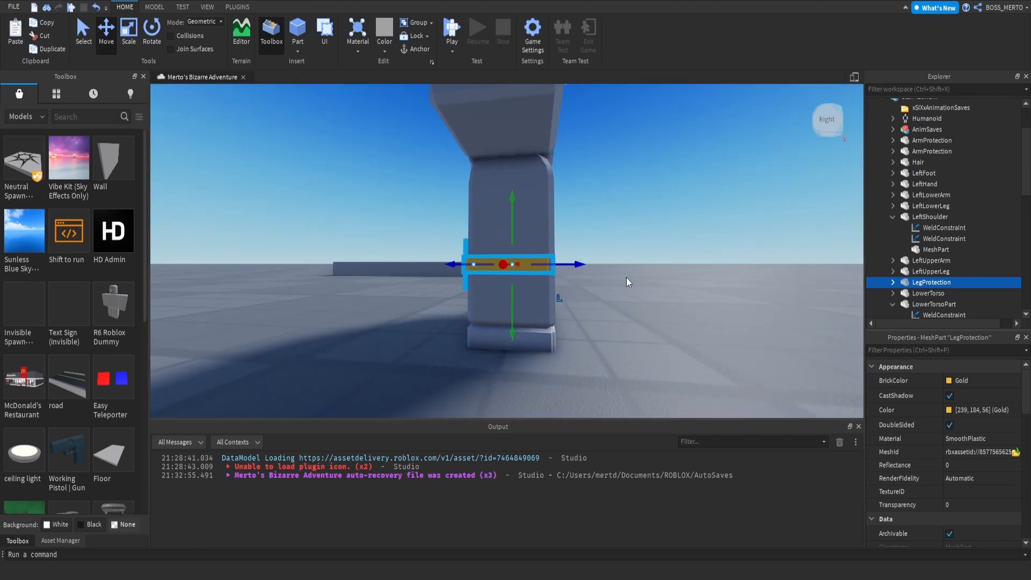
right_click_drag(625, 277, 630, 267)
left_click_drag(577, 273, 576, 271)
right_click_drag(576, 271, 502, 284)
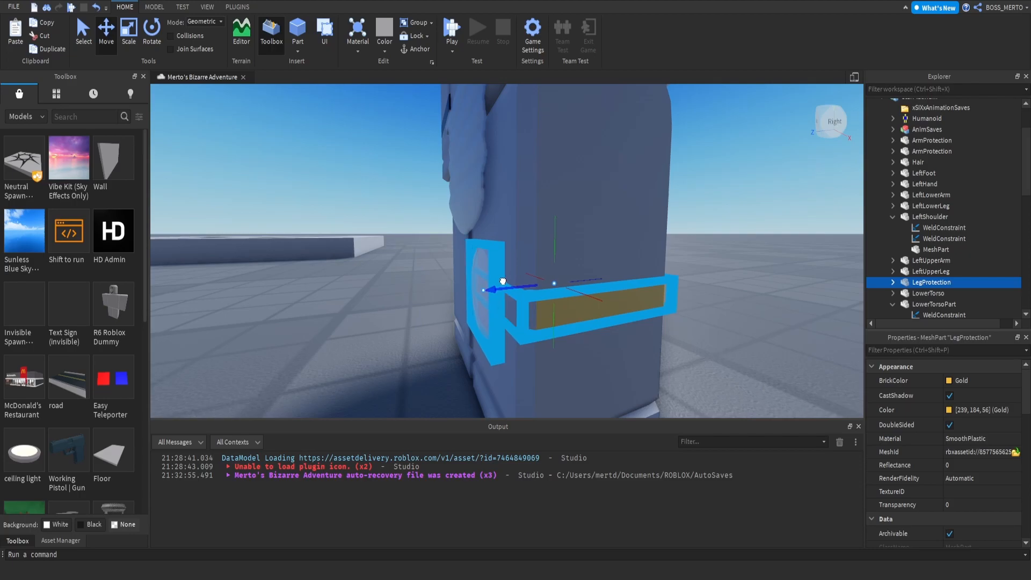
right_click_drag(502, 281, 501, 281)
Step: Set LegProtection's size to 1.012, 0.171, 1.013 and nudge it so the band fits evenly around the leg
left_click(892, 282)
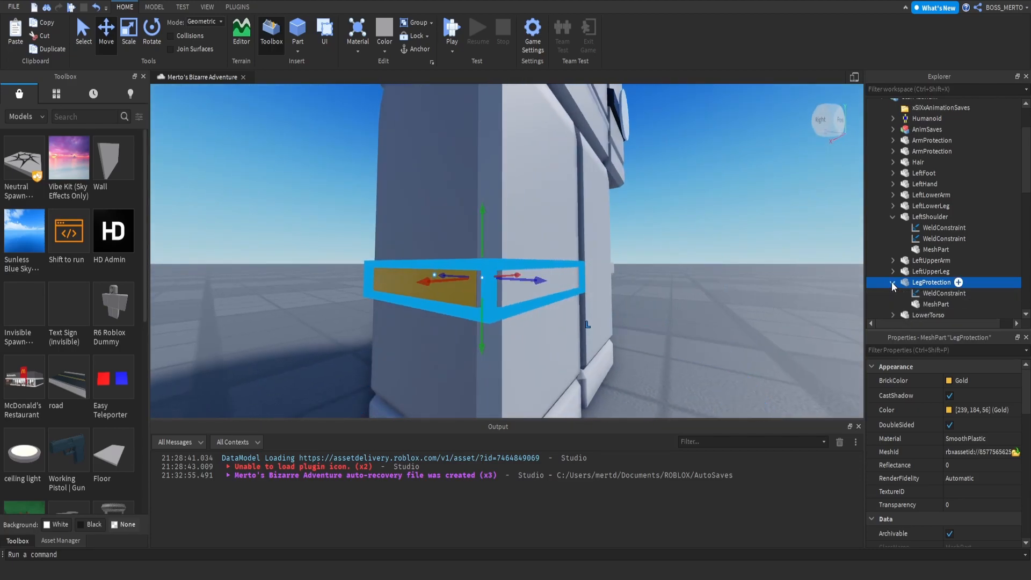
scroll(961, 430, "down", 5)
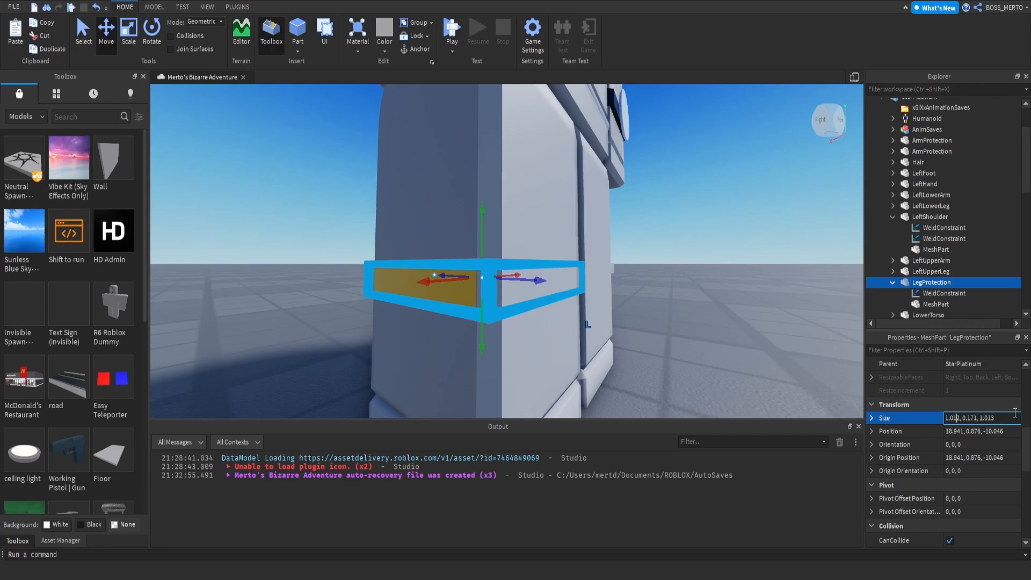
key("Return")
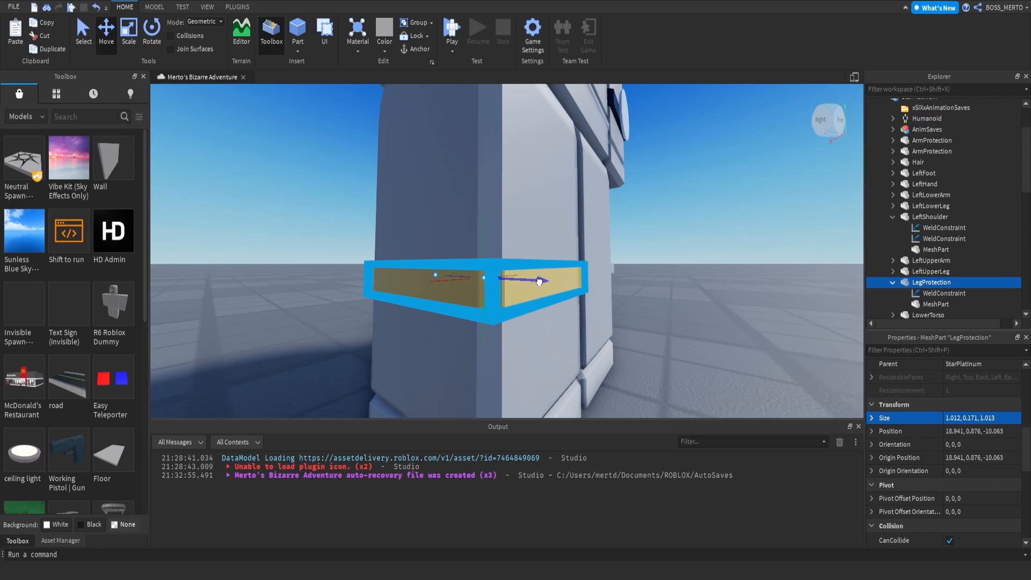
right_click_drag(538, 282, 695, 227)
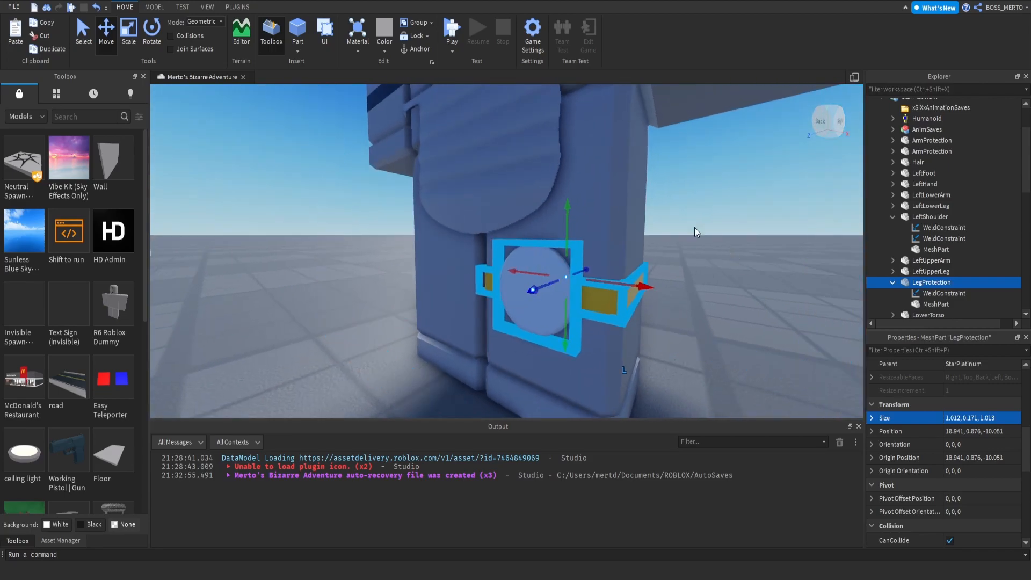
Step: Duplicate LegProtection's WeldConstraint and set the copy's Part0 to LeftLowerLeg and Part1 to LegProtection
left_click(967, 293)
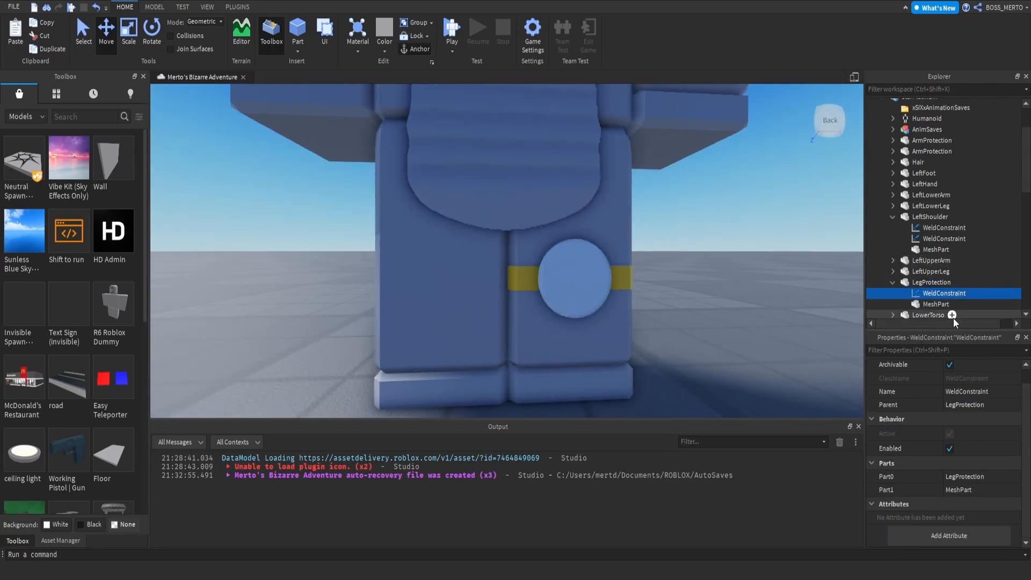
key("ctrl+d")
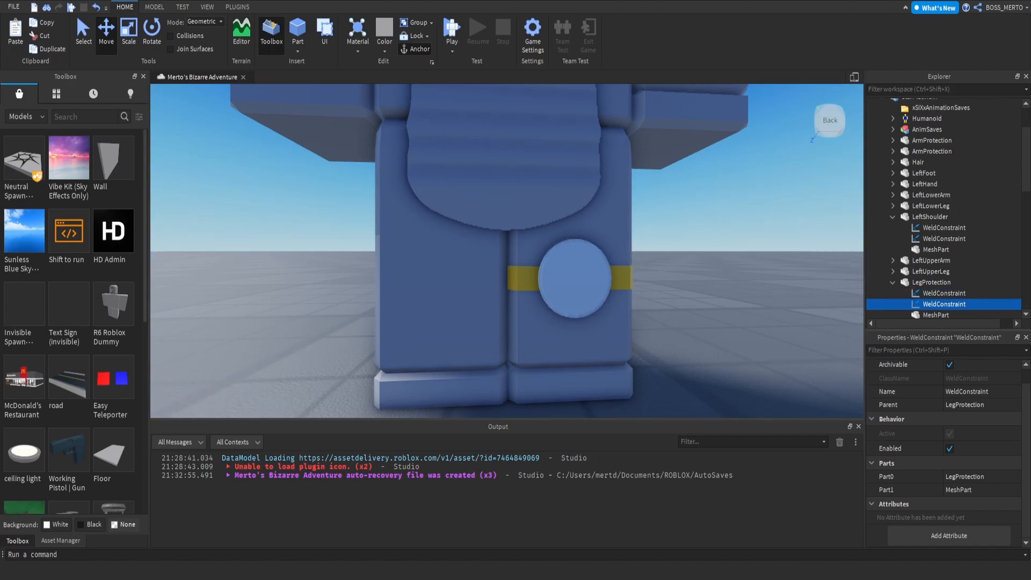
right_click_drag(645, 263, 623, 271)
left_click(956, 476)
scroll(938, 277, "down", 2)
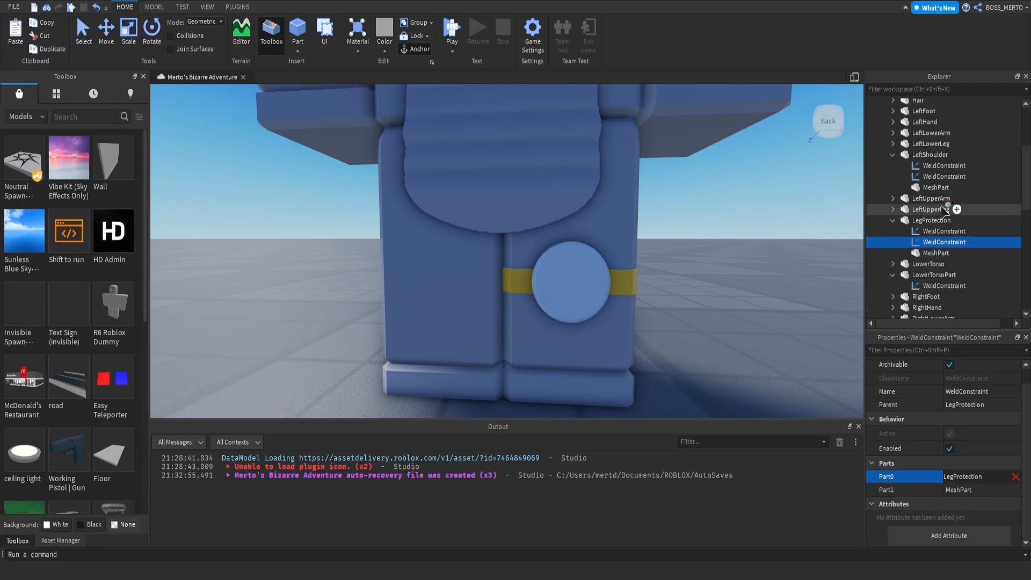
scroll(948, 269, "down", 1)
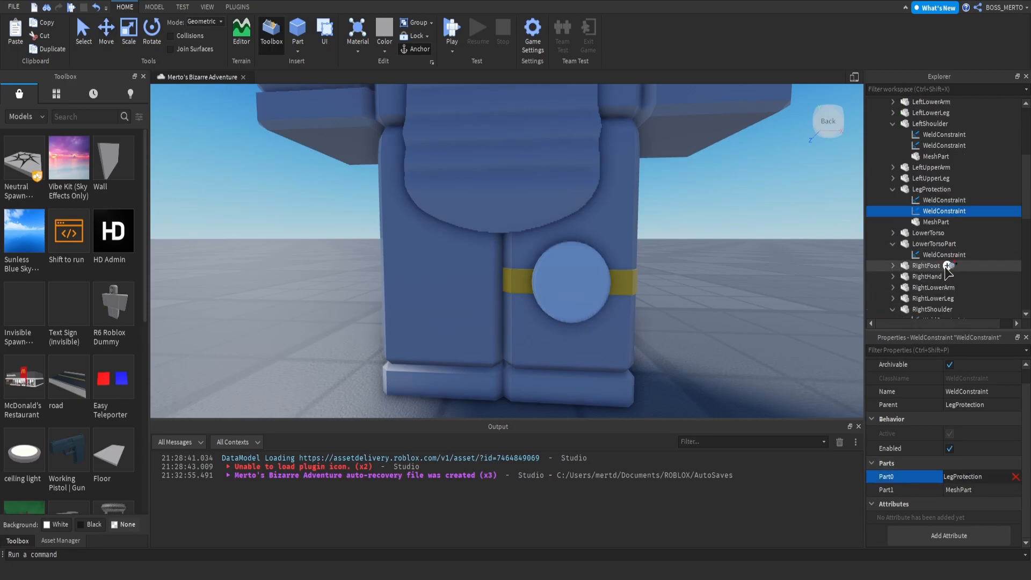
scroll(947, 269, "up", 3)
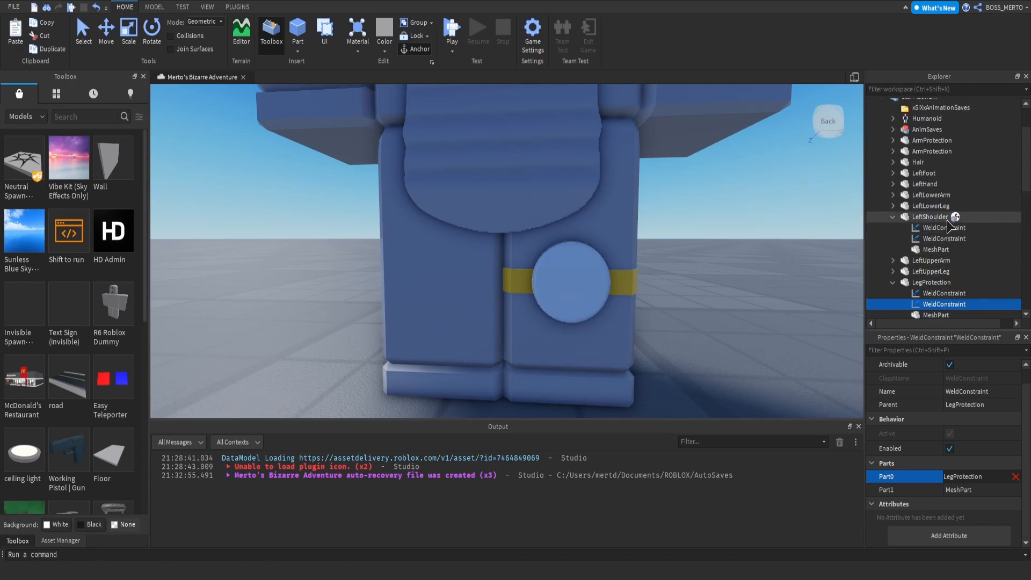
left_click(941, 209)
left_click(959, 489)
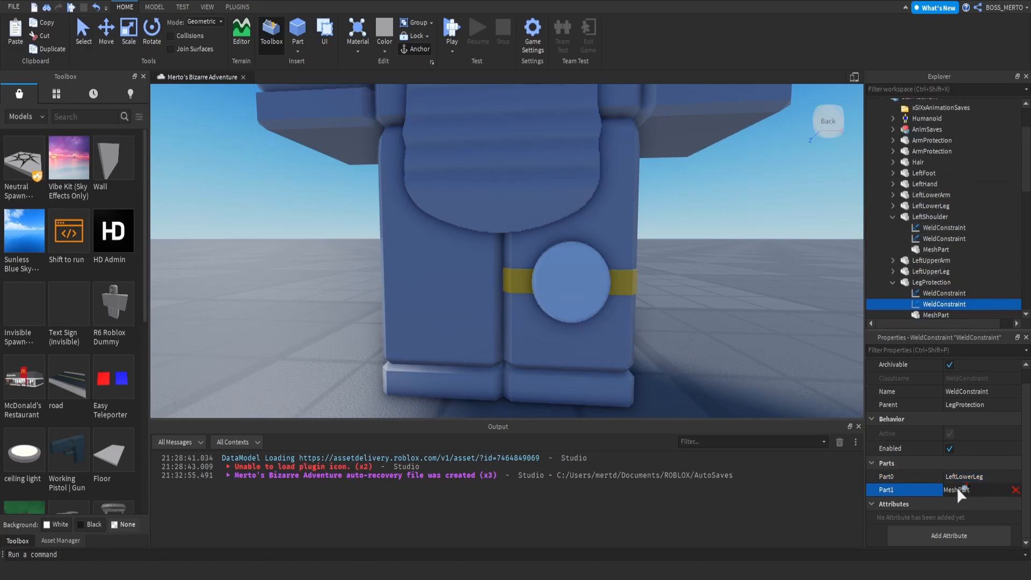
left_click(919, 282)
left_click(919, 280)
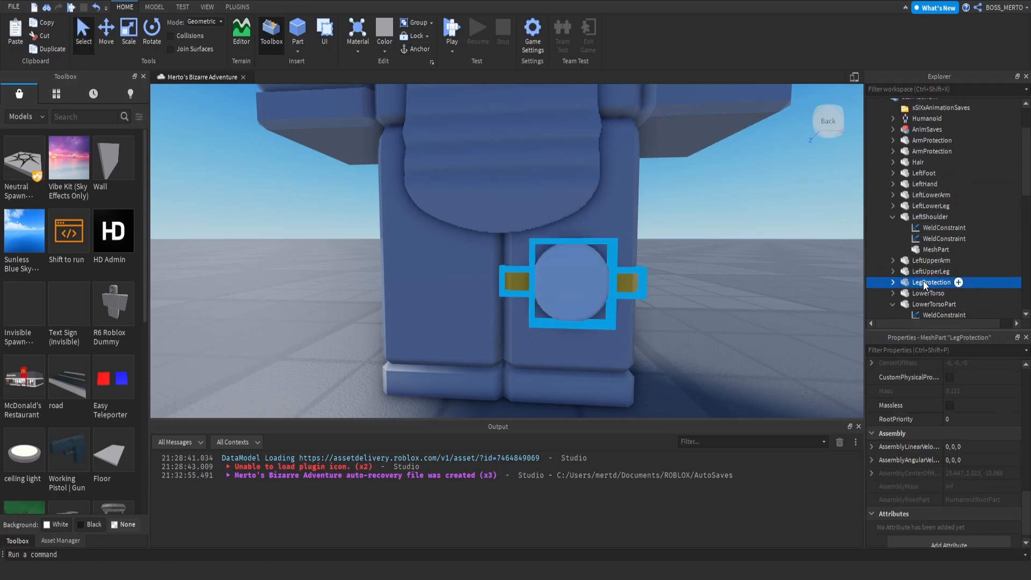
left_click(937, 196)
left_click(934, 206)
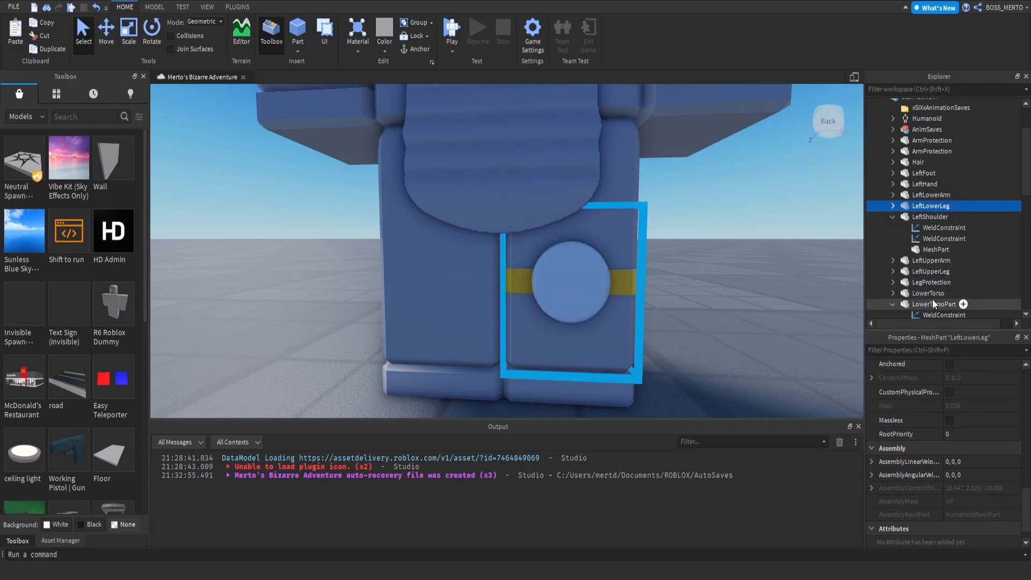
Step: Duplicate LegProtection and move the copy across onto the right lower leg
left_click(933, 280)
key("ctrl+d")
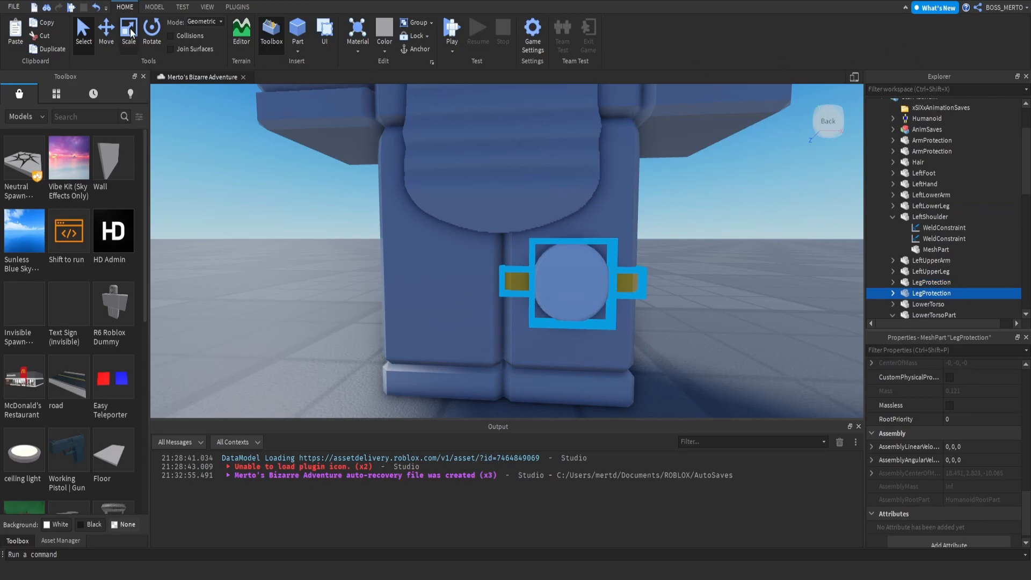
left_click(110, 25)
left_click_drag(488, 273, 386, 269)
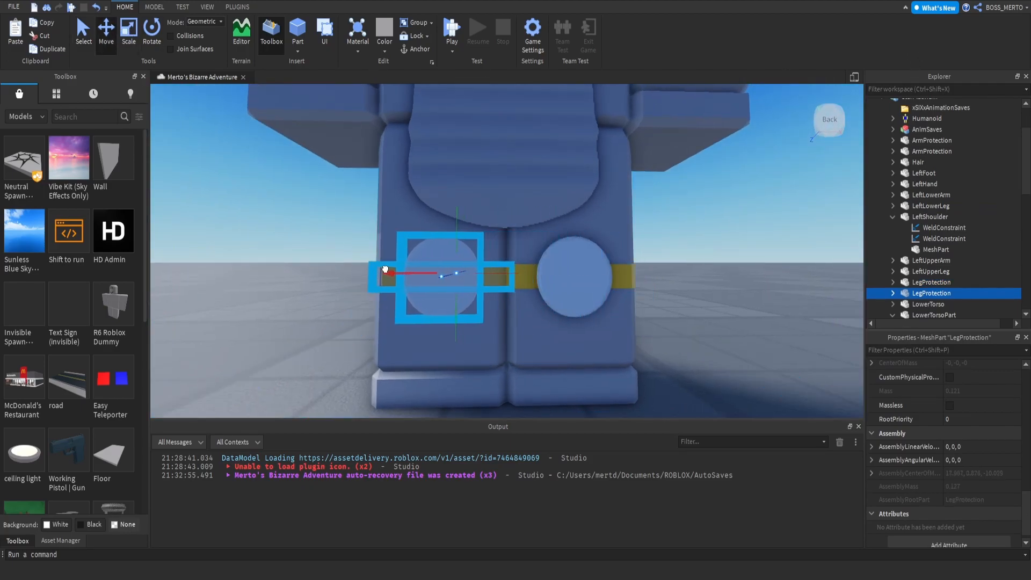
right_click_drag(385, 269, 376, 276)
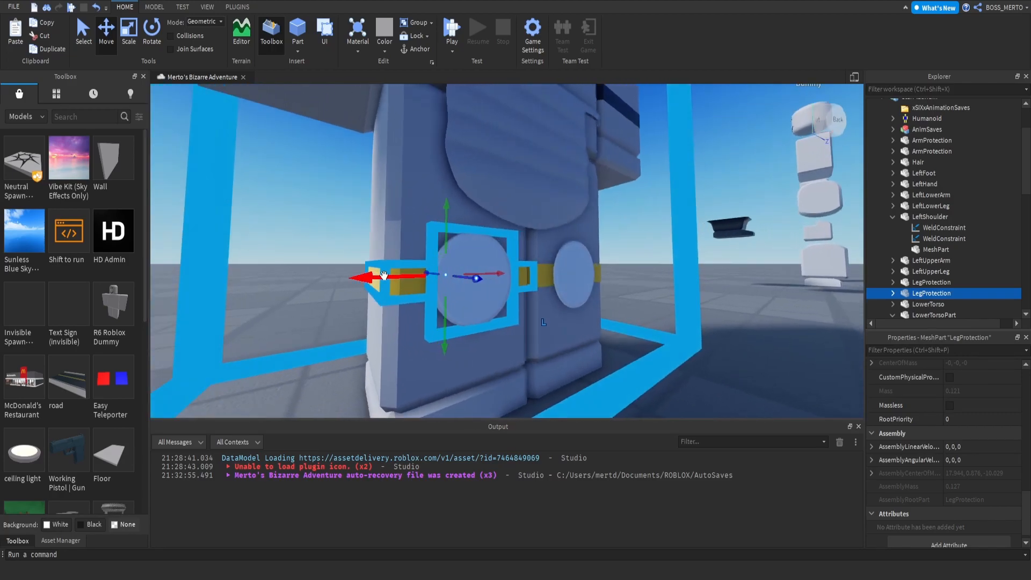
Step: Set Part0 of the duplicated LegProtection's leg WeldConstraint to RightLowerLeg
left_click(893, 293)
scroll(939, 264, "down", 2)
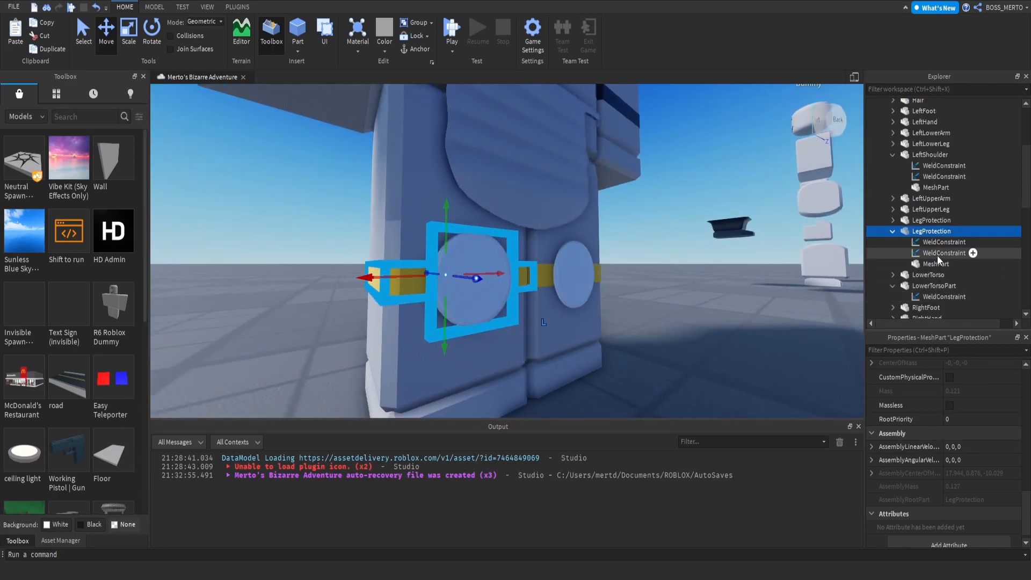
left_click(938, 253)
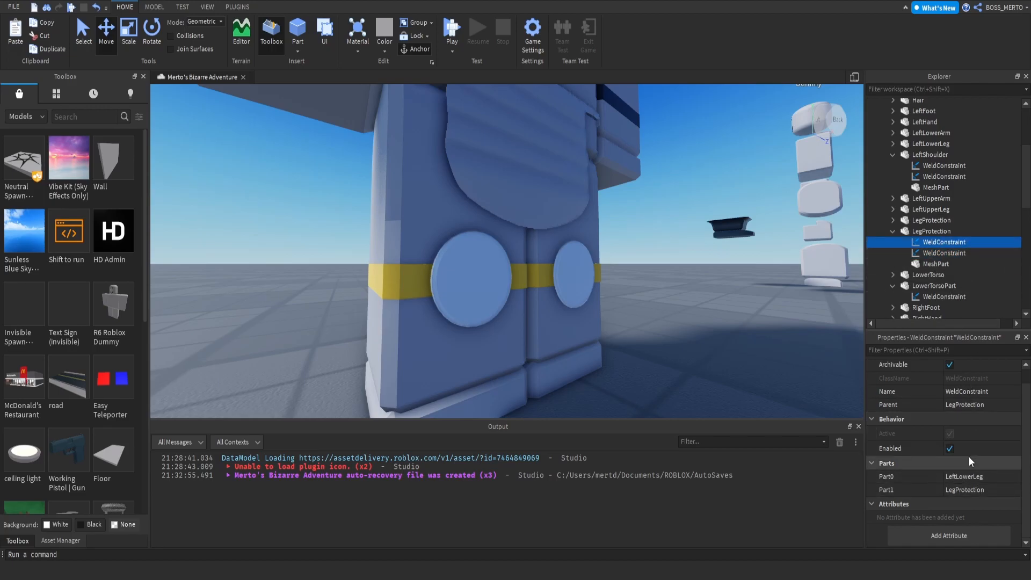
left_click(967, 476)
scroll(962, 241, "down", 4)
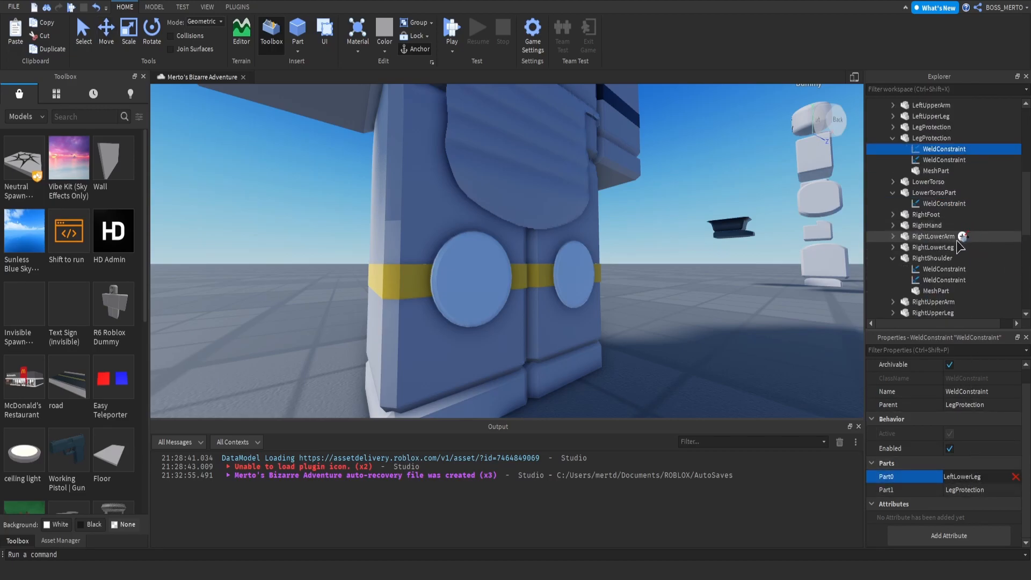
left_click(950, 246)
Step: Select the black Shoe1 mesh beside the dummy parts and place it inside the StarPlatinum model
scroll(692, 231, "down", 10)
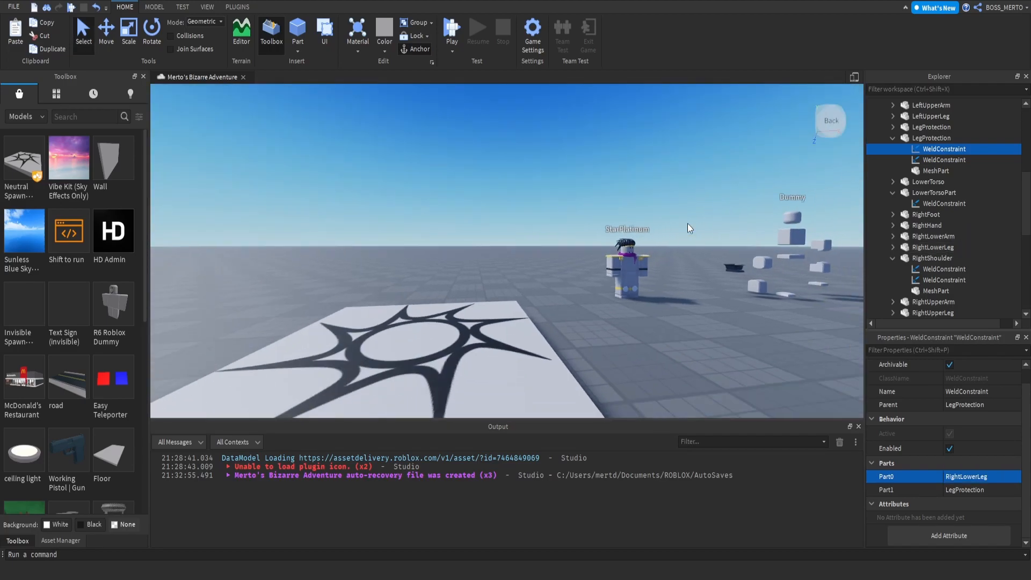
key("d")
left_click(646, 196)
key("w")
right_click_drag(646, 195, 617, 208)
key("w")
key("d")
left_click(592, 249)
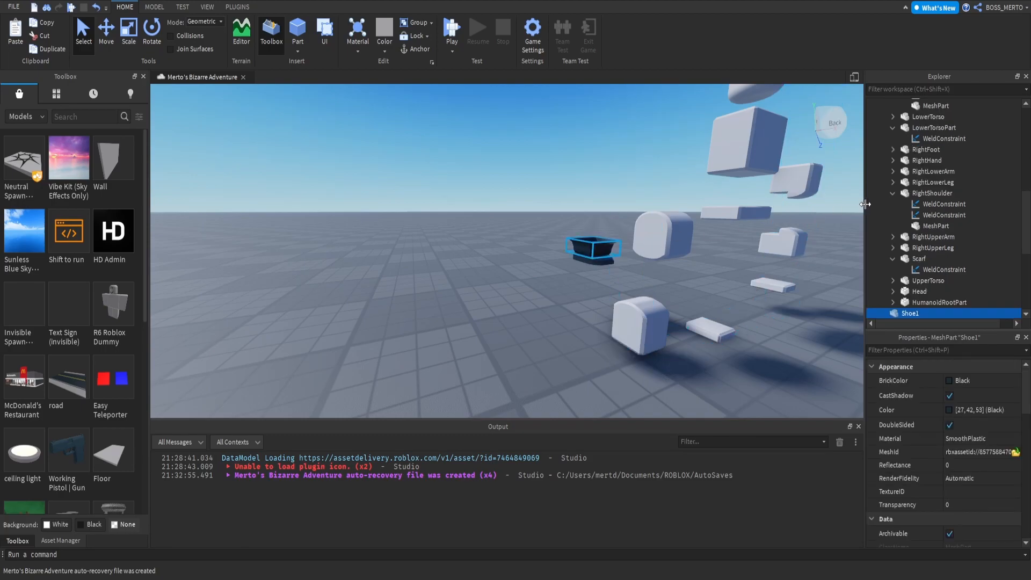
scroll(904, 244, "down", 2)
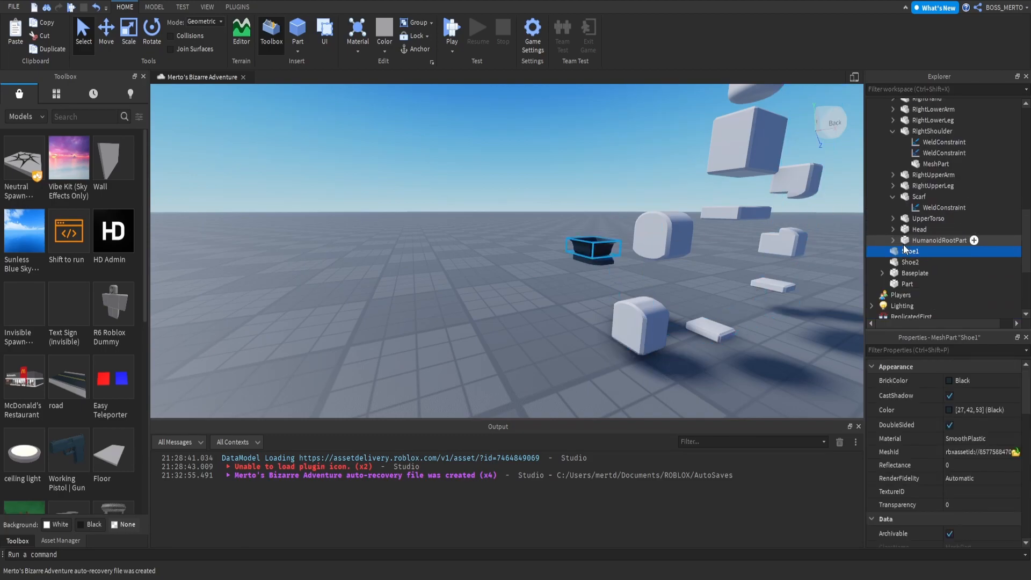
left_click_drag(897, 247, 925, 156)
Step: Move Shoe1 across to StarPlatinum and lower it over the left foot
key("w")
right_click_drag(661, 215, 658, 213)
scroll(658, 213, "down", 3)
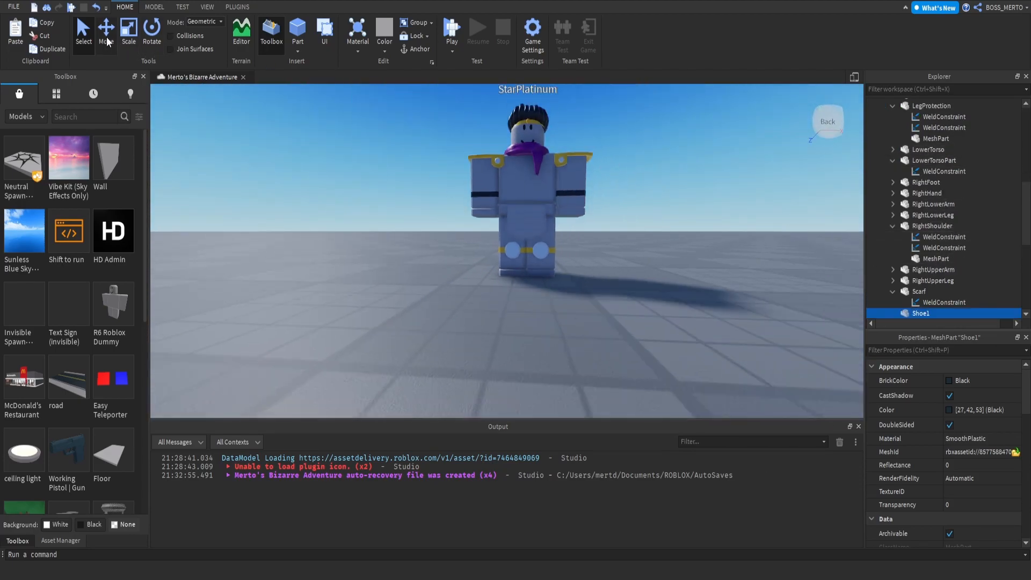
left_click(108, 38)
left_click_drag(787, 197, 476, 236)
right_click_drag(500, 238, 501, 238)
scroll(501, 239, "up", 3)
left_click_drag(479, 228, 481, 300)
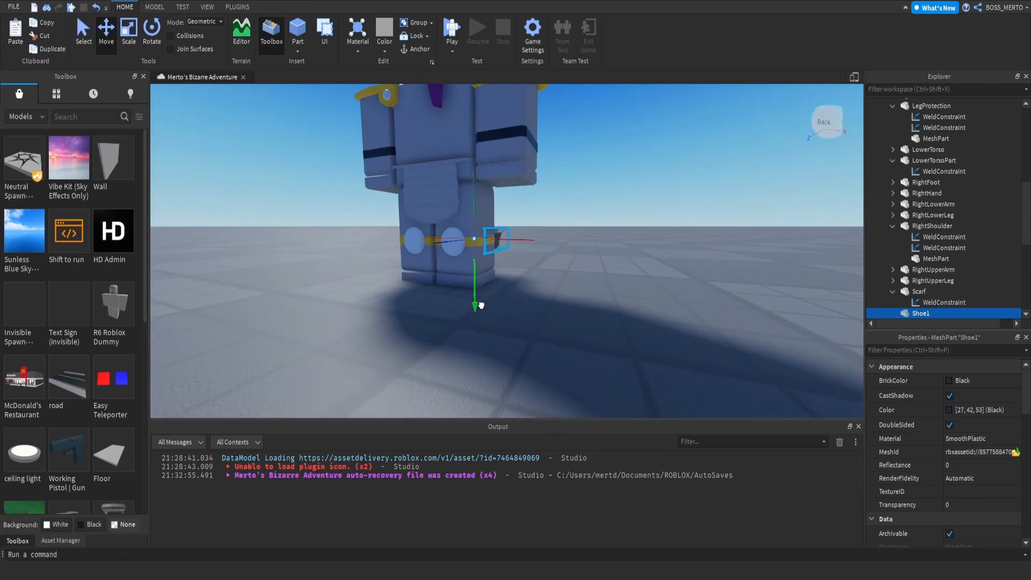
right_click_drag(469, 307, 470, 307)
scroll(469, 307, "up", 3)
left_click_drag(377, 260, 318, 276)
right_click_drag(318, 276, 318, 276)
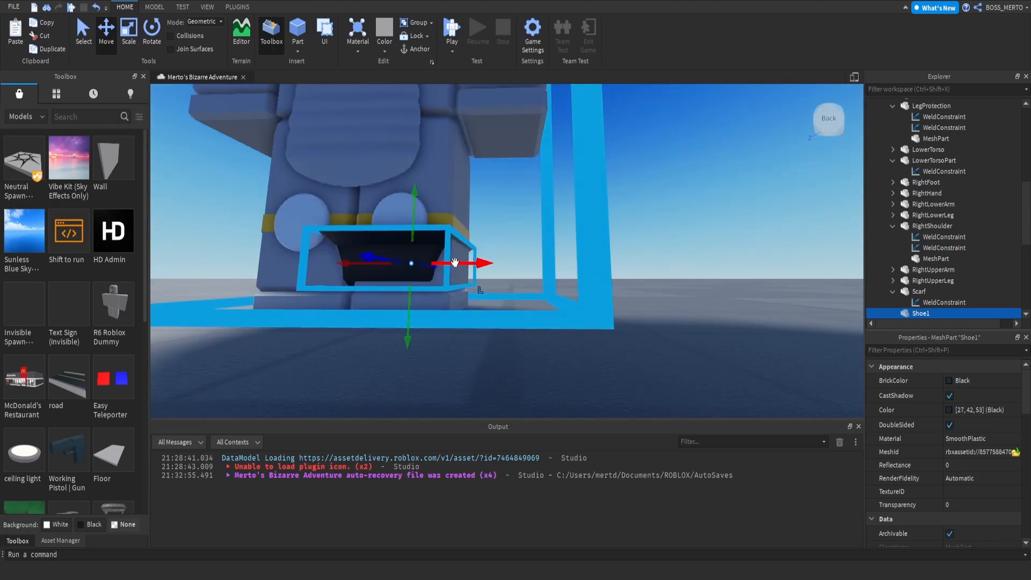
Step: Scale down Shoe1's height and reposition it around the left foot
key("ctrl+3")
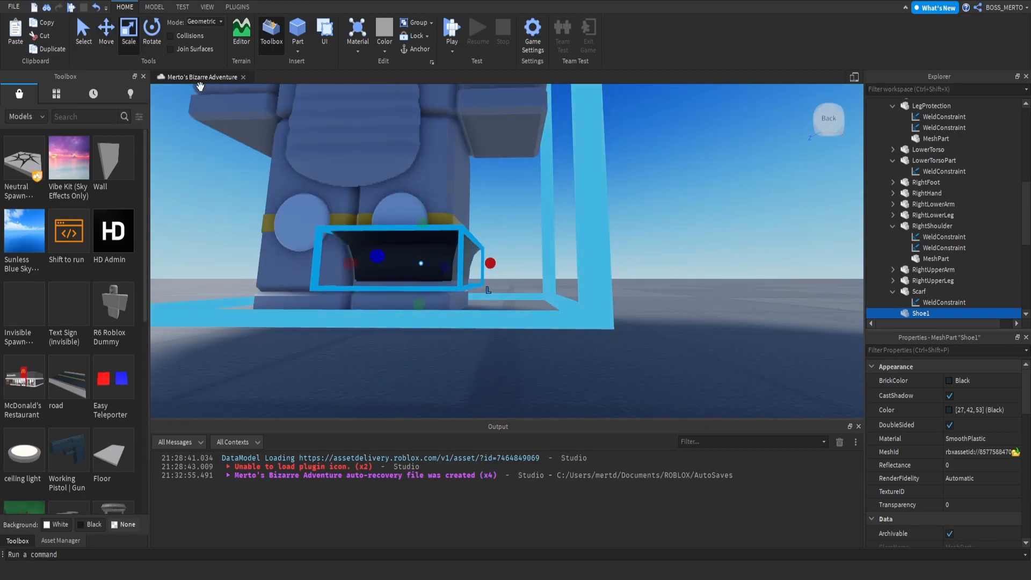
left_click_drag(424, 229, 424, 245)
left_click(100, 35)
right_click_drag(344, 215, 344, 219)
right_click_drag(557, 315, 557, 314)
left_click(636, 253)
right_click_drag(636, 254, 646, 263)
right_click_drag(681, 235, 681, 234)
scroll(922, 270, "down", 1)
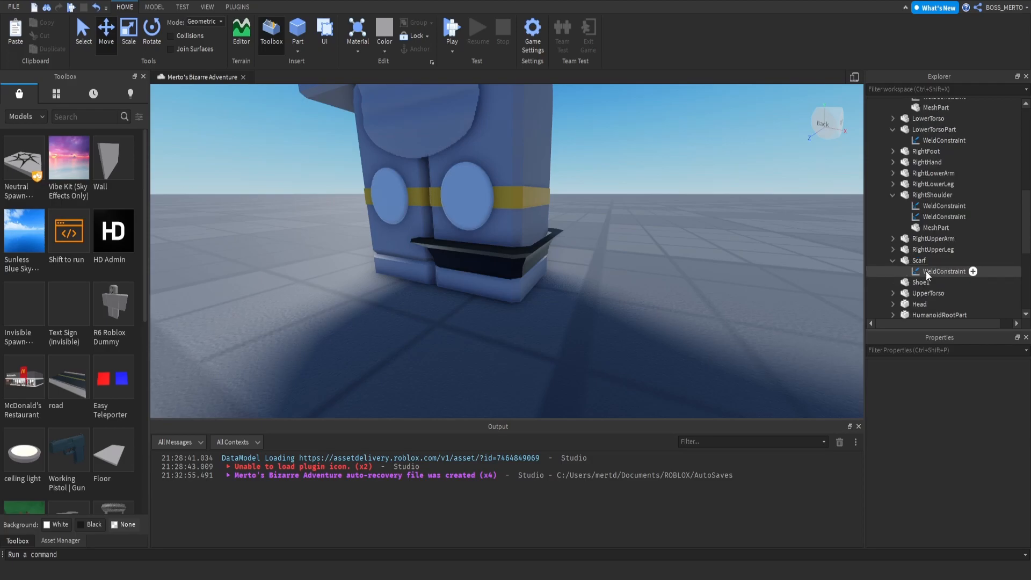
Step: Add a WeldConstraint to Shoe1 with Part0 set to LeftLowerLeg and Part1 set to Shoe1
left_click(926, 284)
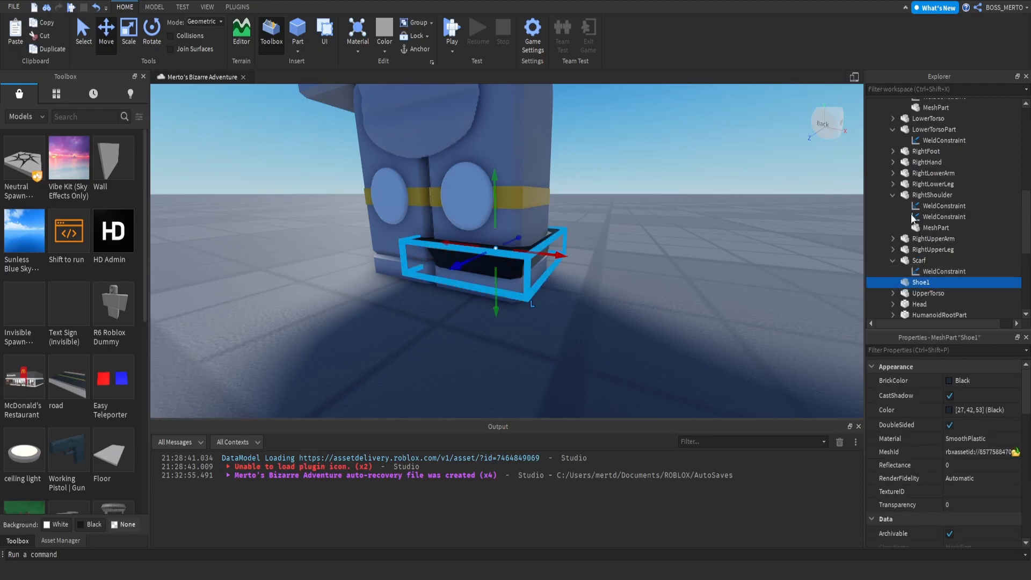
left_click(902, 318)
left_click(965, 491)
scroll(937, 298, "down", 2)
scroll(958, 253, "up", 2)
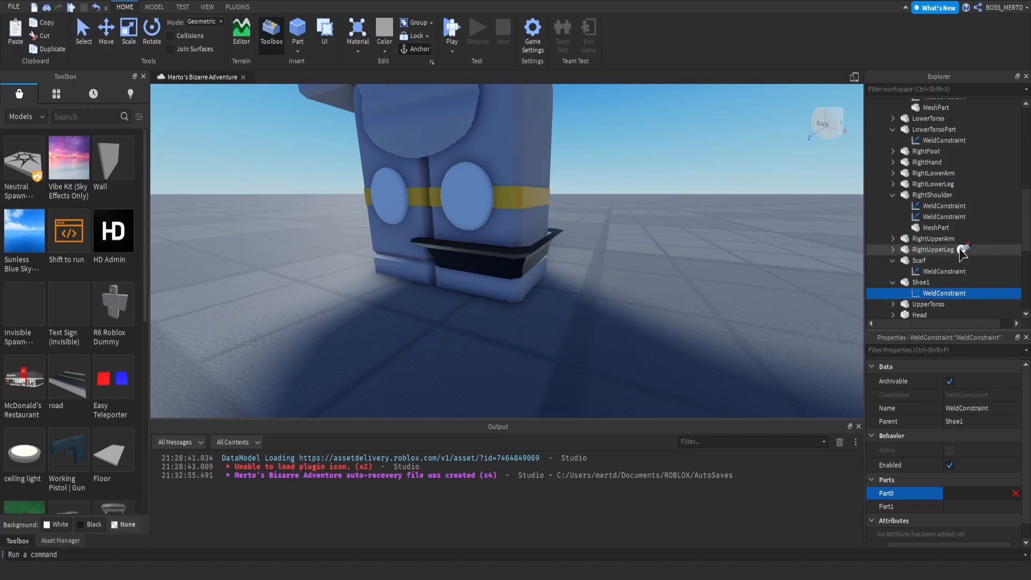
scroll(945, 197, "up", 1)
scroll(954, 166, "up", 3)
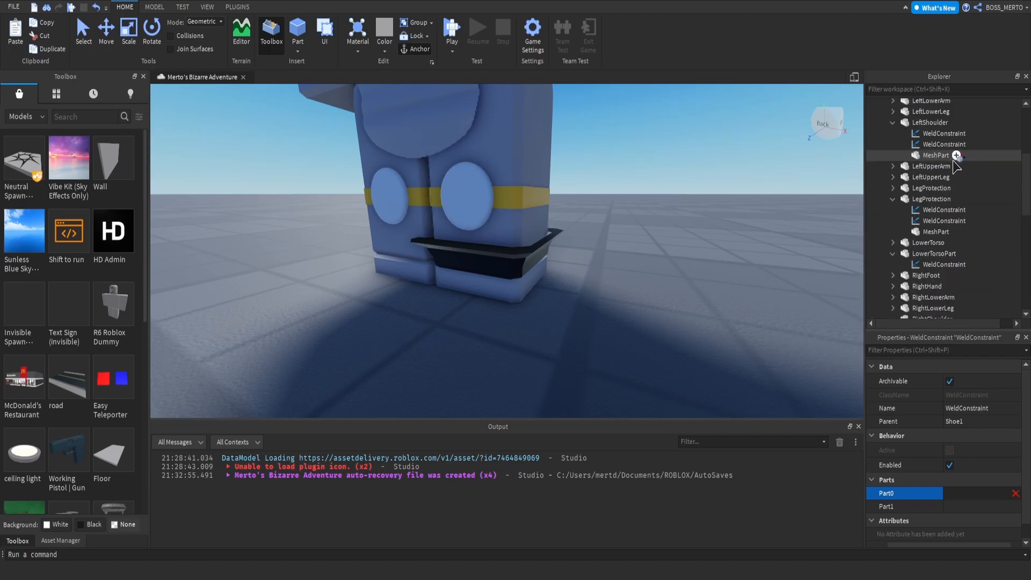
scroll(945, 156, "up", 1)
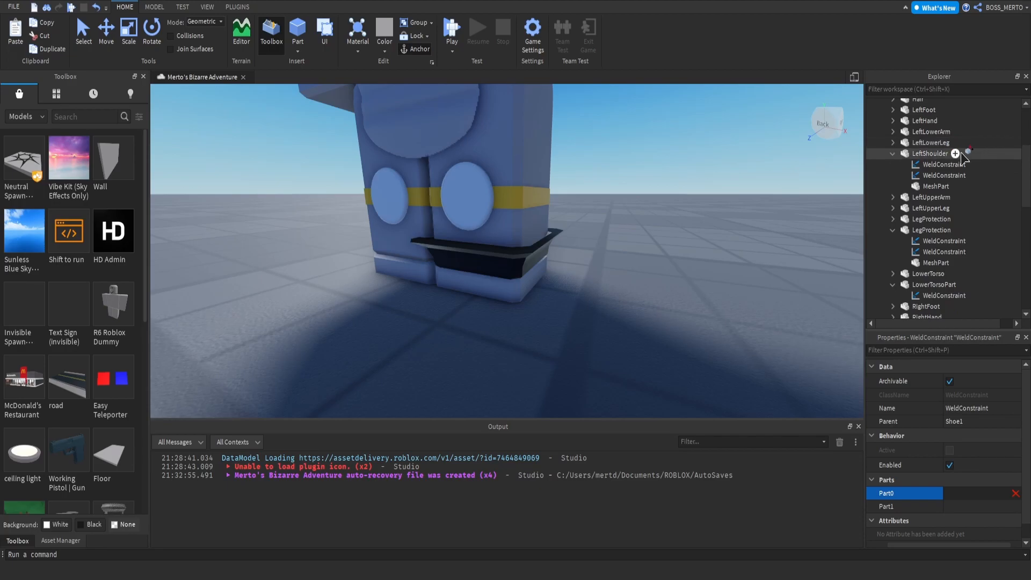
left_click(969, 507)
scroll(966, 256, "down", 5)
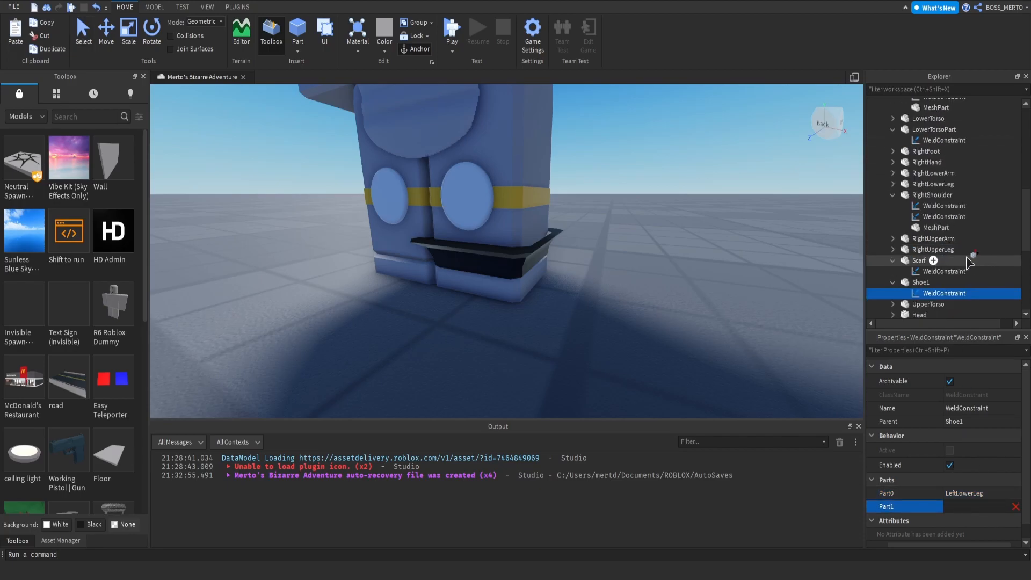
left_click(920, 284)
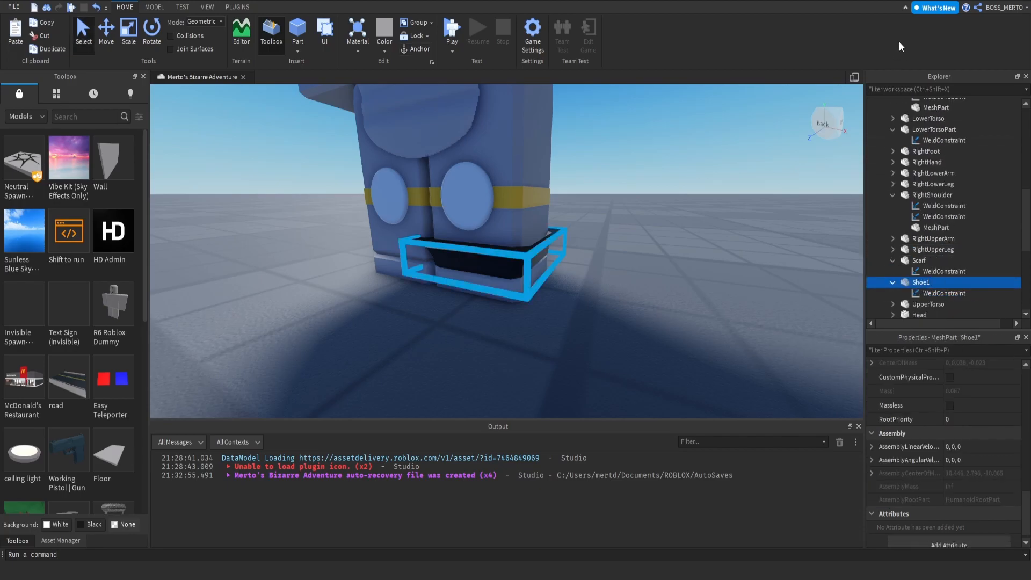
Step: Duplicate Shoe1 and move the copy sideways onto the right foot
key("ctrl+d")
left_click(113, 37)
key("a")
right_click_drag(403, 237, 407, 238)
left_click_drag(584, 252, 518, 241)
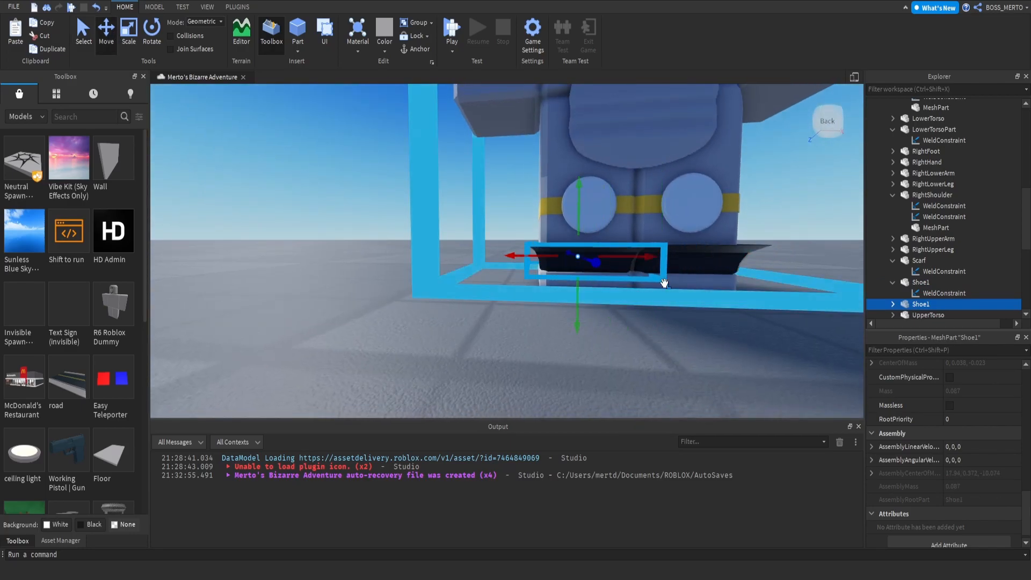
right_click_drag(517, 240, 542, 240)
Step: Set Part0 of the duplicated Shoe1's WeldConstraint to RightLowerLeg
left_click(893, 304)
scroll(908, 279, "down", 2)
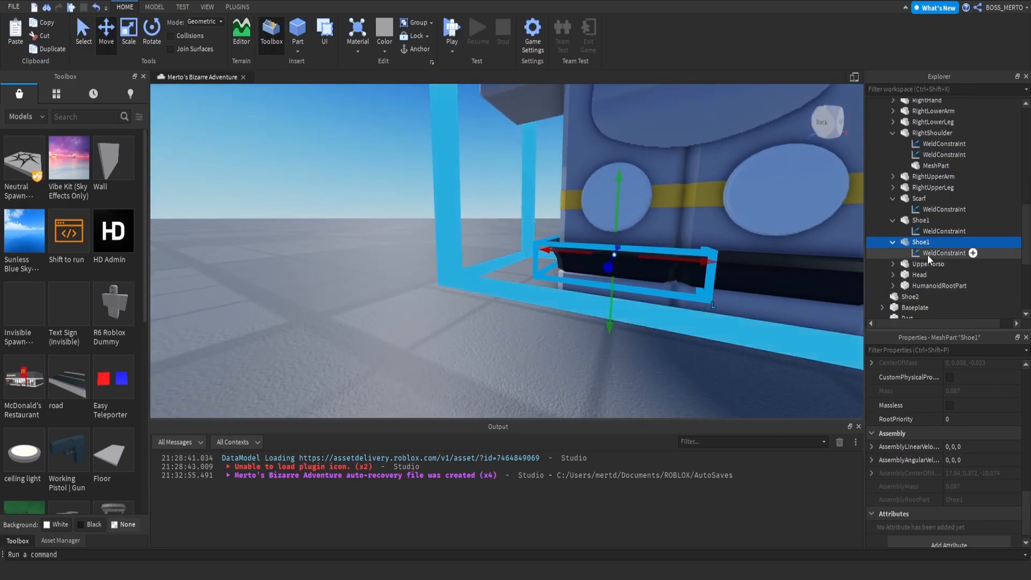
left_click(937, 252)
left_click(967, 477)
scroll(973, 207, "up", 2)
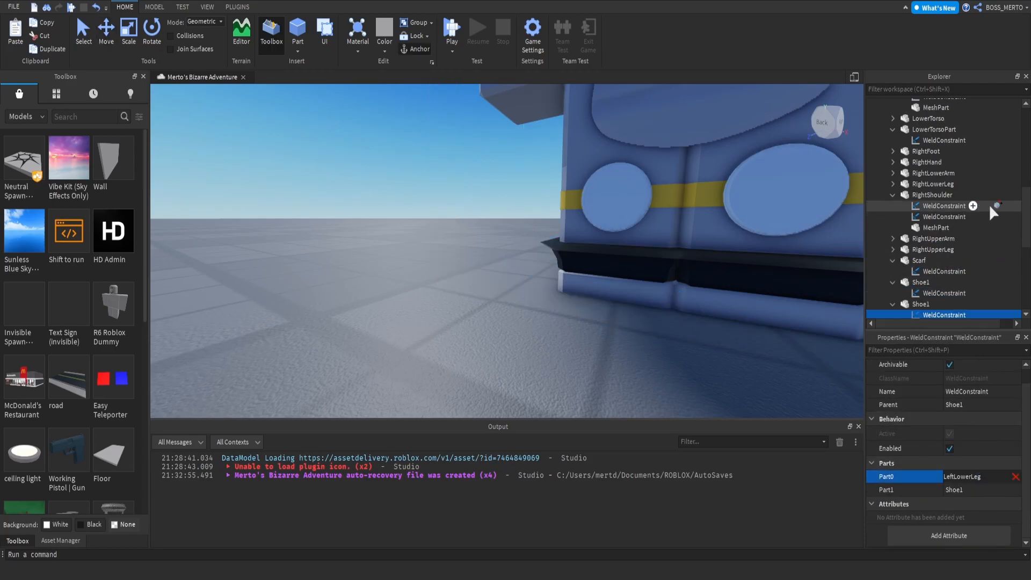
left_click(951, 184)
Step: Move the Shoe2 mesh from beside the dummy parts across to StarPlatinum and place it inside the StarPlatinum model
right_click_drag(654, 236, 620, 230)
key("s")
left_click(632, 240)
key("a")
key("w")
left_click(513, 209)
left_click(101, 37)
left_click_drag(609, 211, 698, 196)
right_click_drag(610, 211, 699, 196)
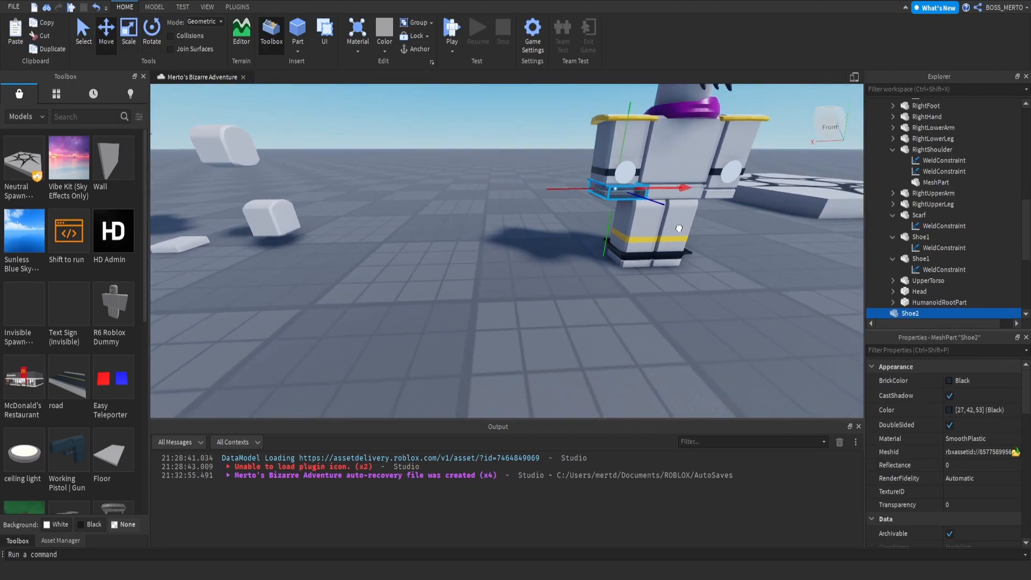
left_click_drag(910, 317, 925, 160)
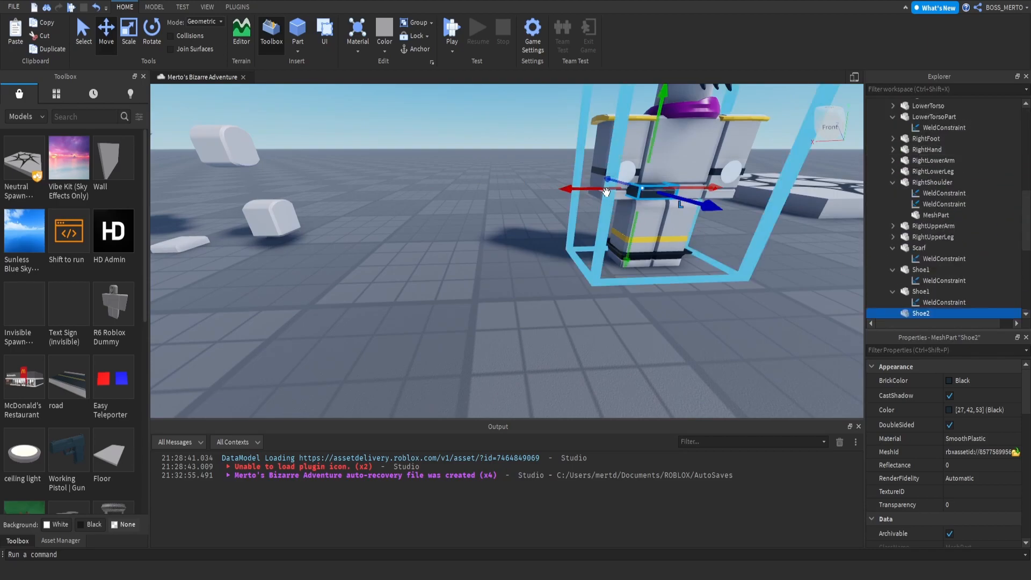
Step: Lower Shoe2 and align it over the left foot, just beneath Shoe1
left_click_drag(654, 150, 643, 234)
scroll(643, 233, "up", 6)
right_click_drag(643, 233, 643, 233)
right_click_drag(568, 246, 526, 242)
left_click_drag(576, 233, 586, 237)
right_click_drag(587, 237, 572, 239)
left_click_drag(462, 238, 454, 238)
left_click_drag(498, 199, 497, 197)
right_click_drag(497, 197, 498, 196)
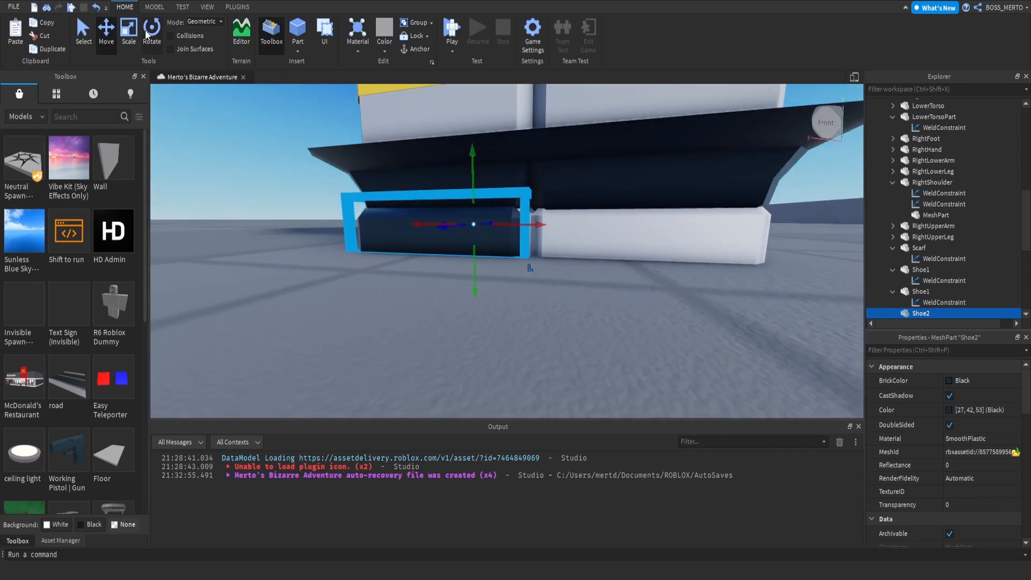
Step: Scale Shoe2 slightly wider so that it covers the left foot
left_click(134, 37)
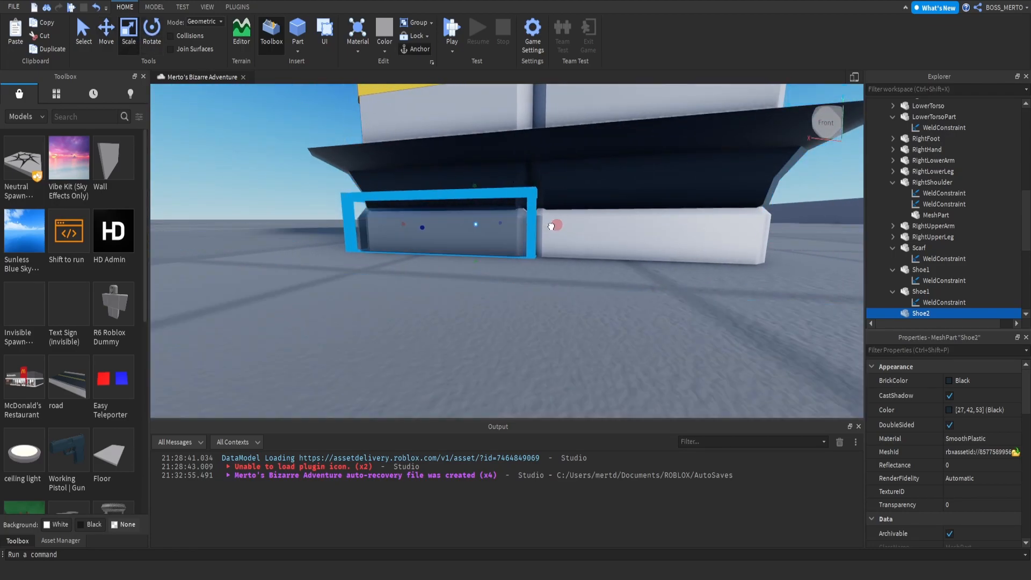
right_click_drag(553, 227, 554, 227)
scroll(603, 208, "down", 5)
scroll(935, 282, "down", 1)
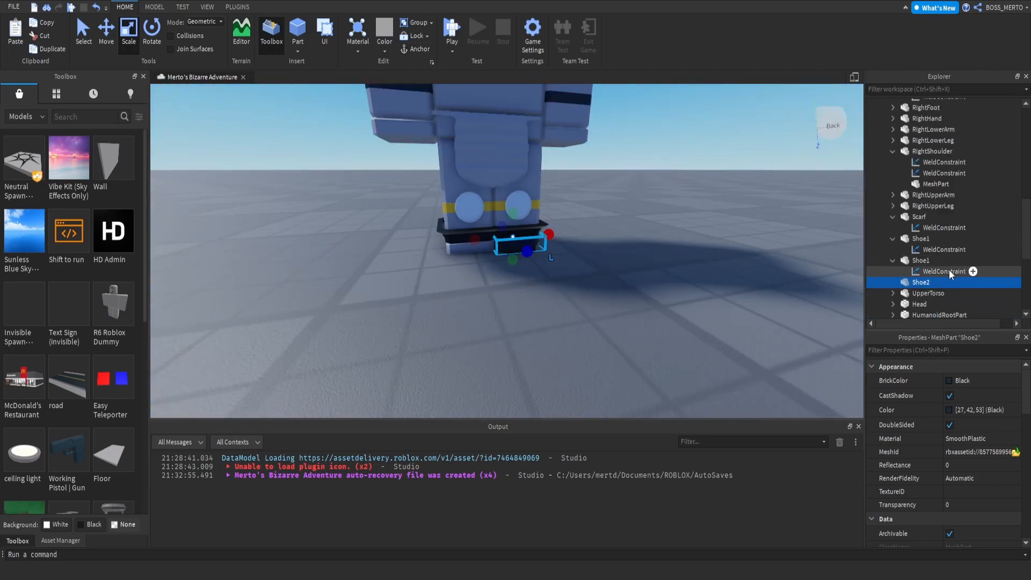
Step: Copy the WeldConstraint from the duplicated Shoe1 into Shoe2
left_click(931, 272)
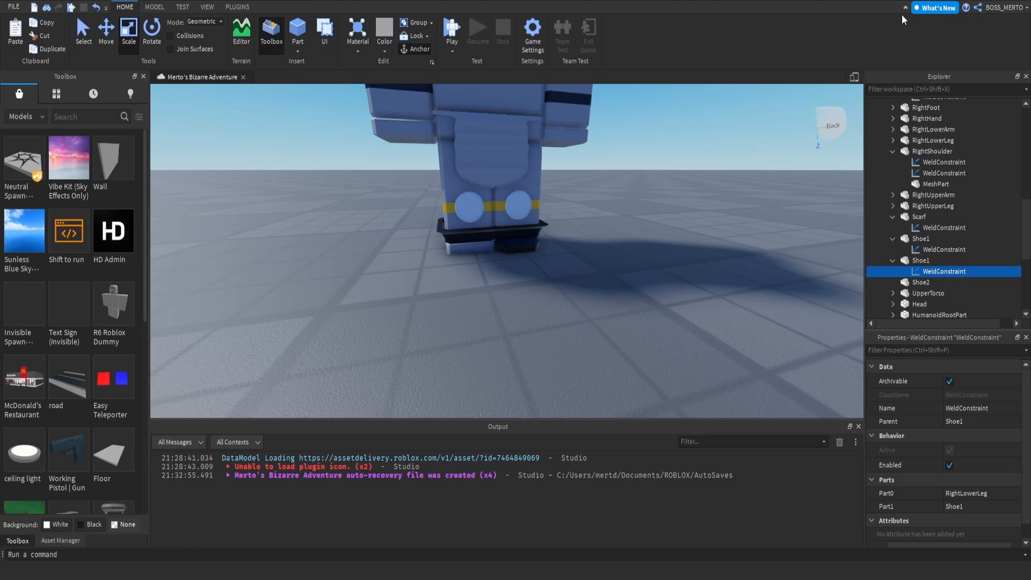
left_click(922, 283)
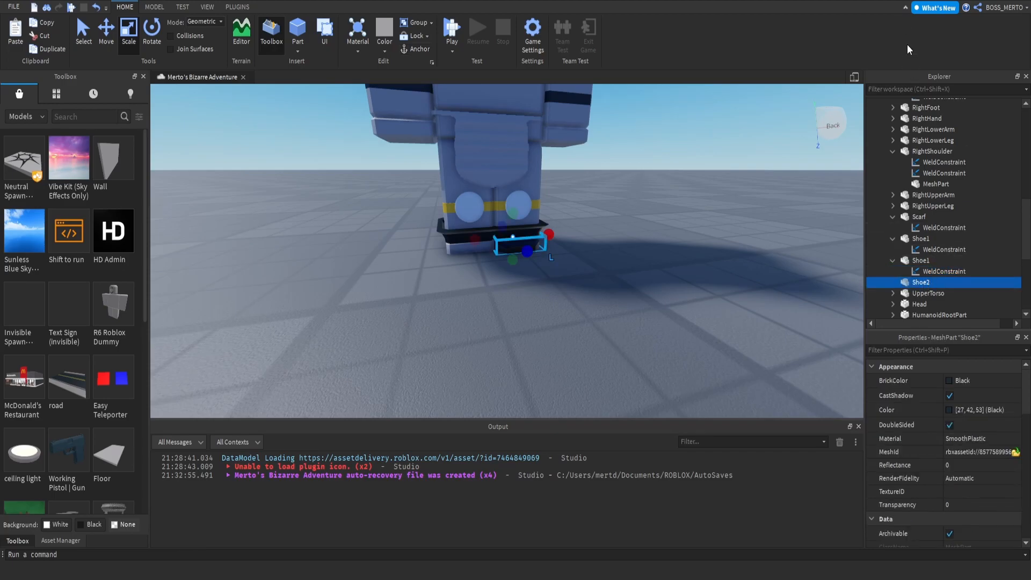
key("ctrl+shift+v")
Step: Set Part0 of Shoe2's WeldConstraint to LeftLowerLeg and Part1 to Shoe2
left_click(978, 493)
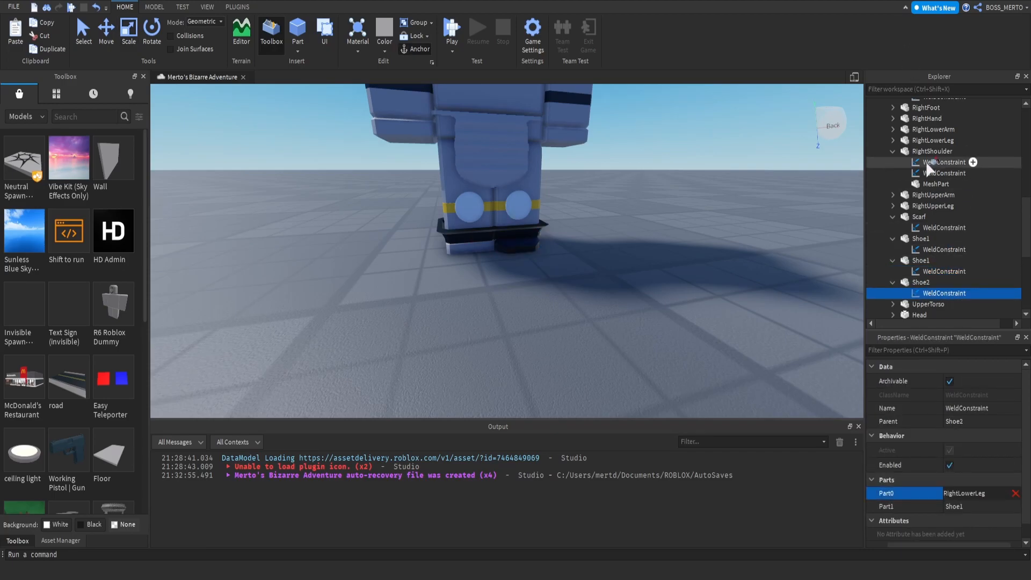
scroll(946, 211, "up", 3)
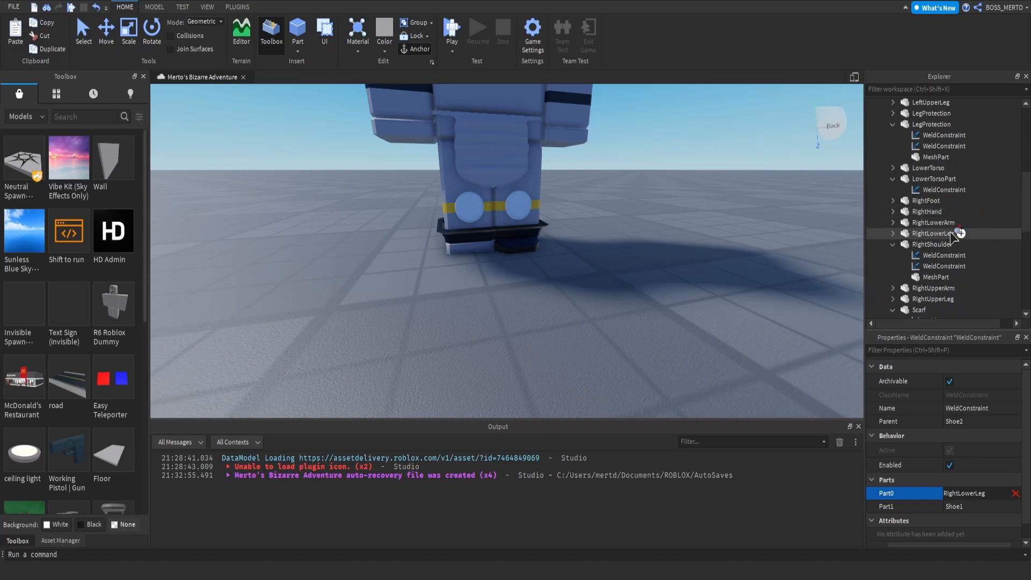
scroll(948, 236, "up", 4)
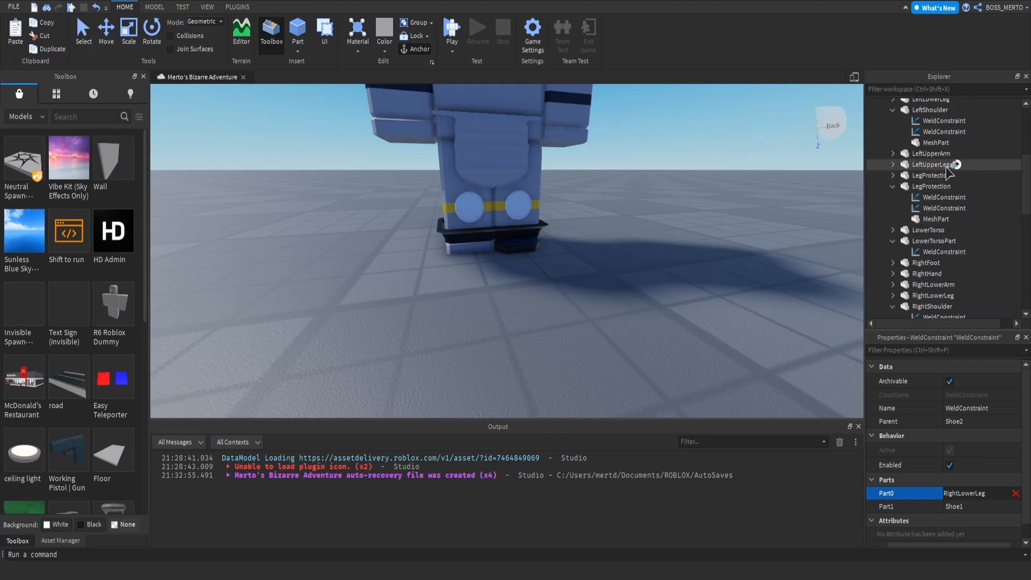
left_click(933, 161)
left_click(972, 504)
scroll(914, 253, "down", 4)
scroll(919, 257, "down", 3)
left_click(916, 282)
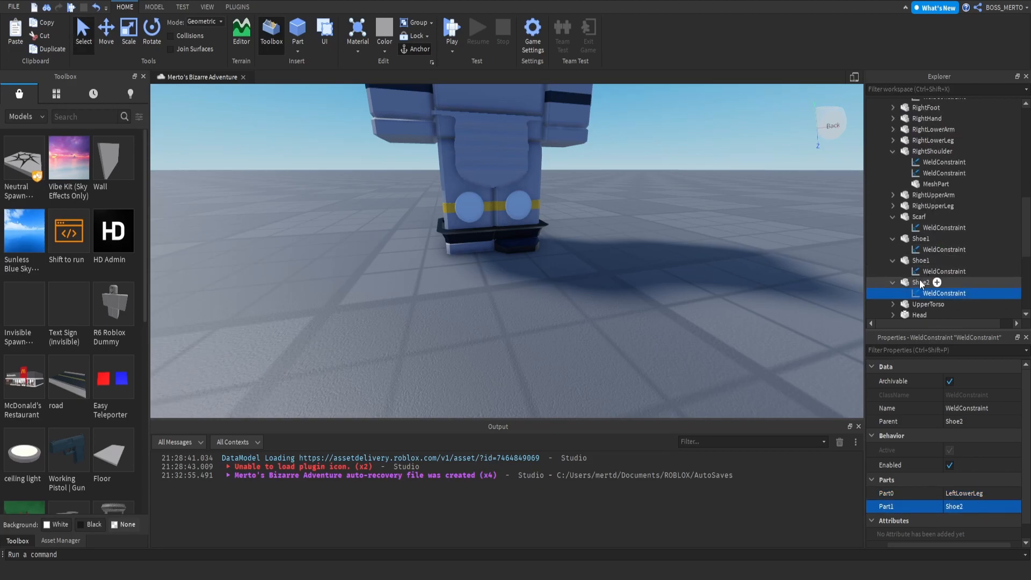
Step: Duplicate Shoe2 and move the copy sideways onto the right foot
left_click(920, 281)
key("ctrl+d")
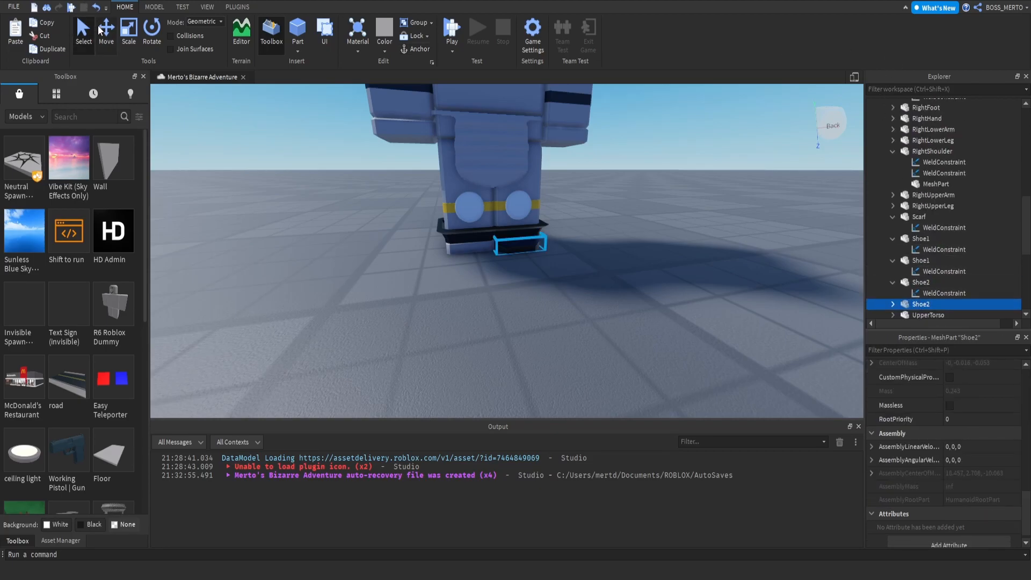
key("ctrl+2")
scroll(476, 280, "up", 5)
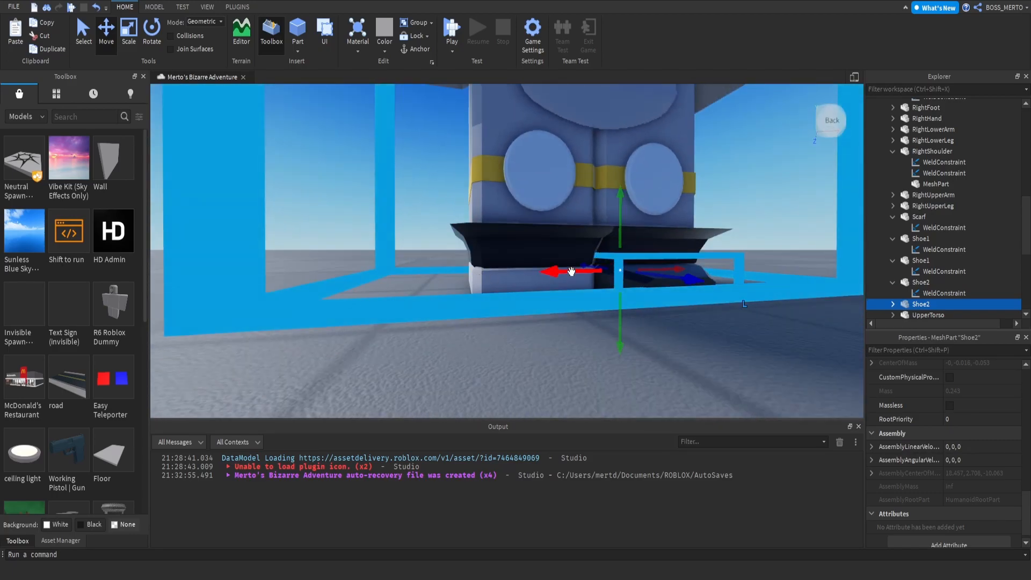
left_click_drag(570, 271, 475, 295)
right_click_drag(476, 295, 476, 294)
right_click_drag(565, 301, 566, 301)
Step: Set Part0 of the duplicated Shoe2's WeldConstraint to RightLowerLeg
left_click(893, 304)
scroll(920, 290, "down", 1)
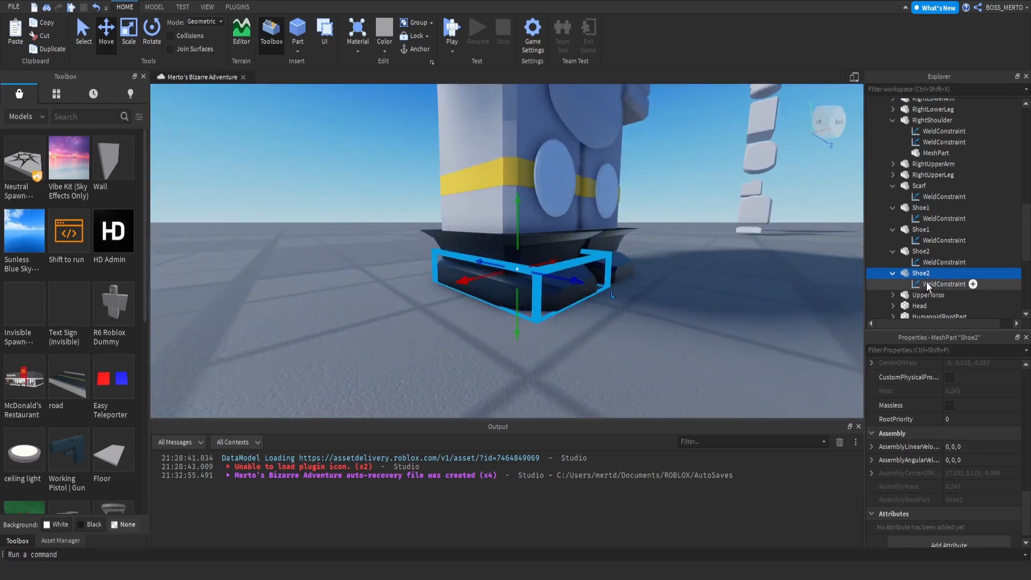
left_click(927, 284)
left_click(971, 477)
scroll(948, 236, "up", 3)
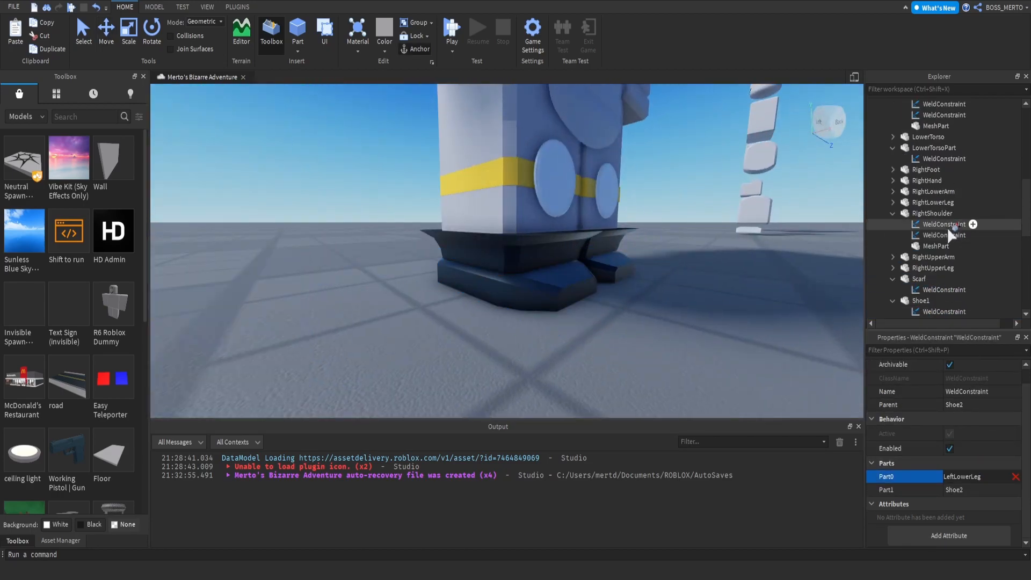
left_click(935, 202)
Step: Select the StarPlatinum model and collapse its LeftShoulder, LegProtection and LowerTorsoPart entries
right_click_drag(784, 225, 784, 225)
scroll(785, 225, "down", 10)
left_click(610, 112)
key("d")
key("w")
key("e")
left_click(521, 257)
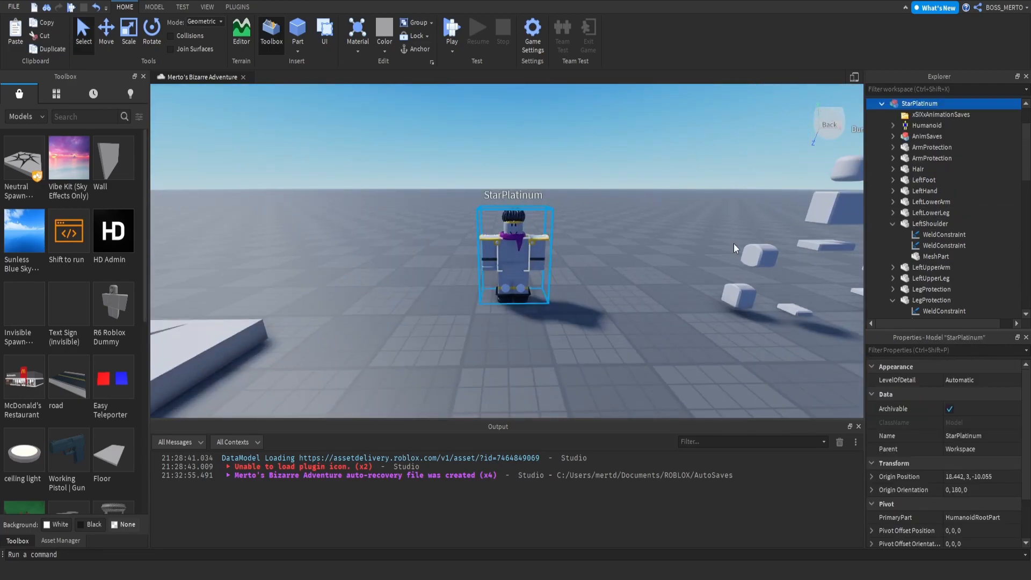
left_click(894, 224)
left_click(892, 268)
left_click(892, 289)
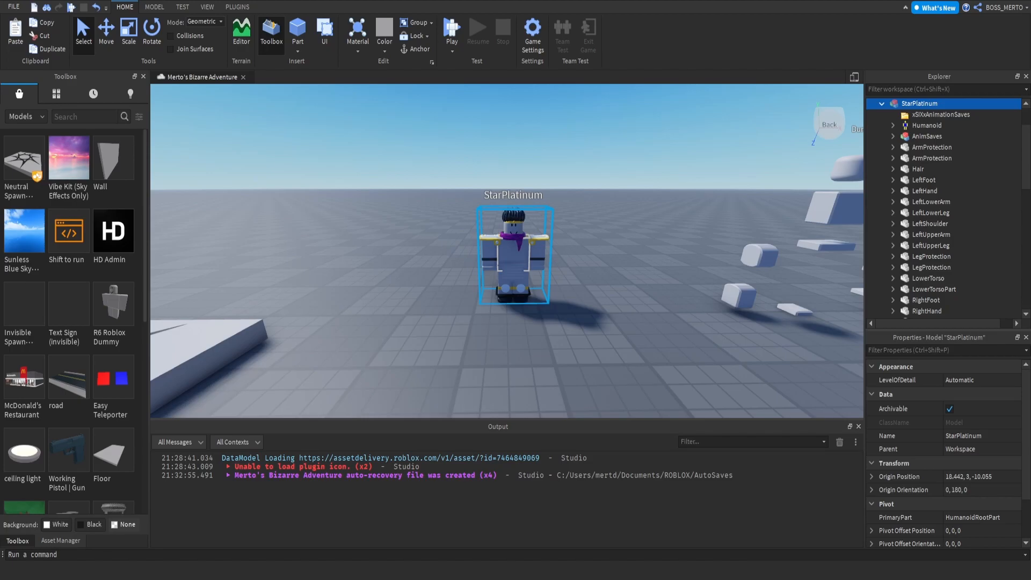
Step: Collapse the RightShoulder, Scarf, Shoe1 and Shoe2 entries inside the StarPlatinum model
key("w")
key("a")
right_click_drag(538, 256, 617, 249)
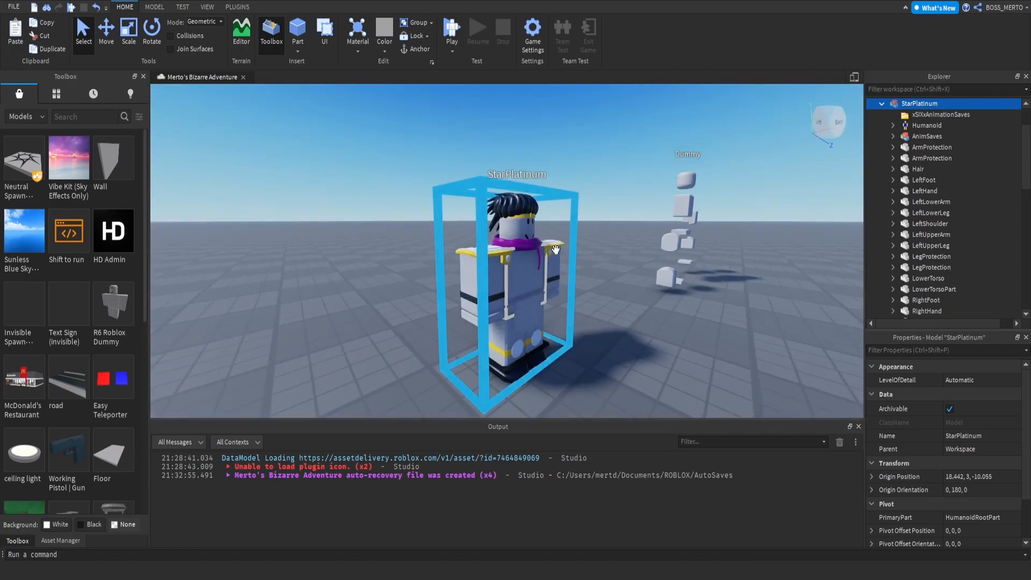
left_click(945, 147)
scroll(949, 243, "down", 4)
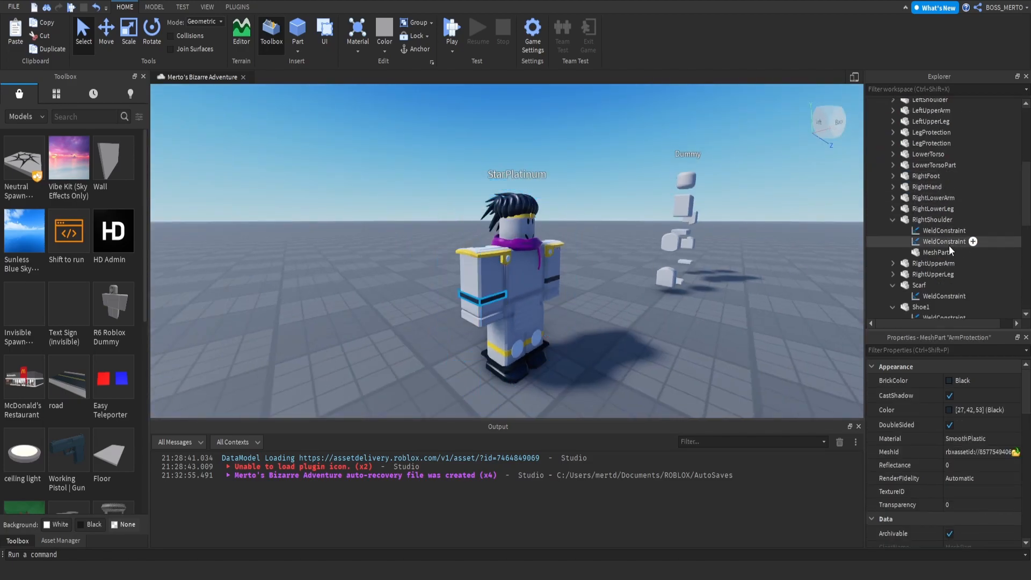
left_click(894, 220)
left_click(891, 262)
left_click(892, 252)
left_click(893, 263)
left_click(894, 271)
left_click(894, 285)
scroll(894, 295, "down", 1)
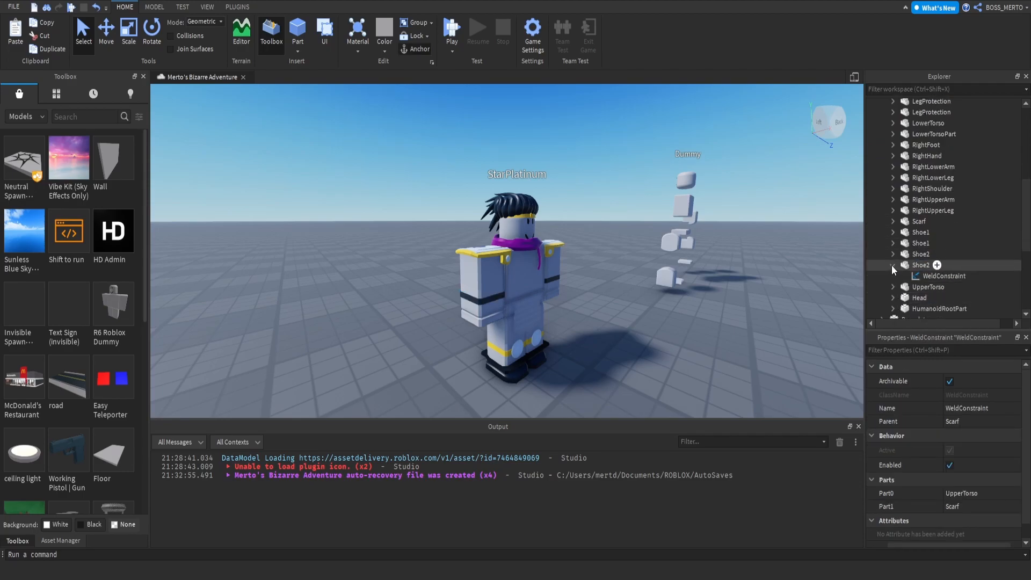
left_click(892, 266)
Step: Select all StarPlatinum parts from HumanoidRootPart up to the first ArmProtection
left_click(918, 296)
right_click_drag(605, 301, 653, 217)
key("f")
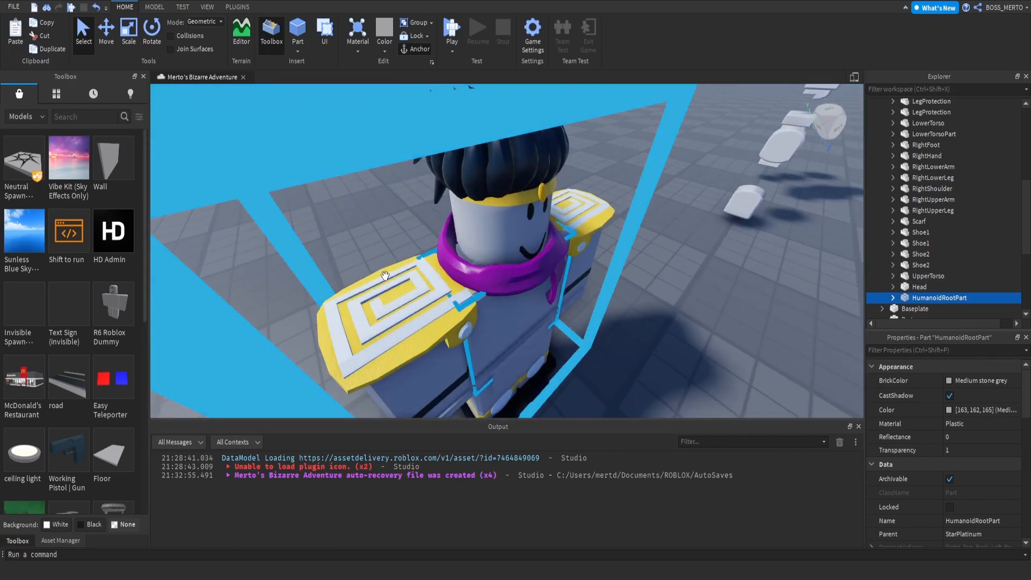
scroll(402, 265, "down", 5)
right_click_drag(402, 264, 427, 267)
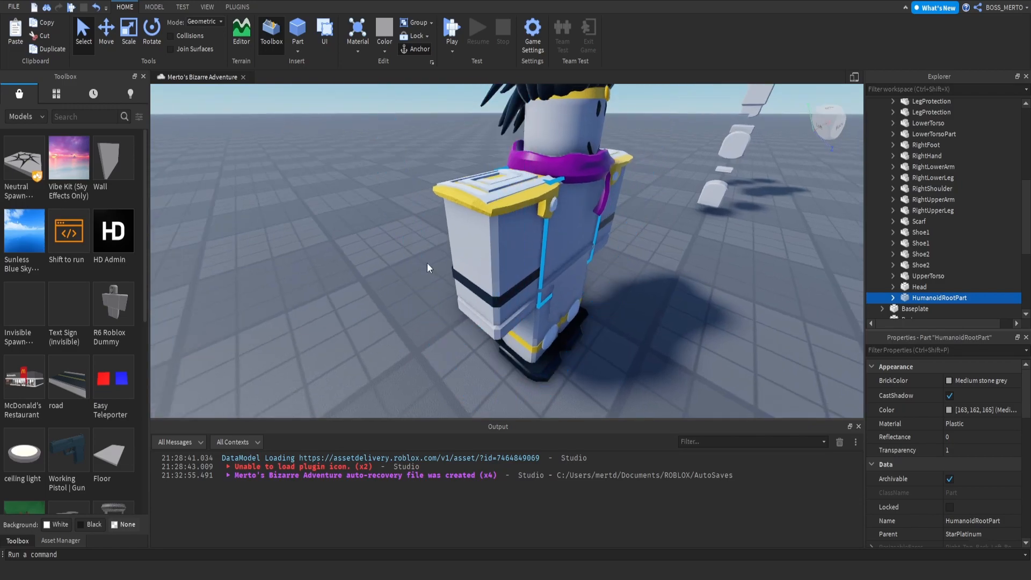
right_click_drag(505, 215, 645, 279)
scroll(476, 215, "down", 5)
scroll(943, 196, "up", 4)
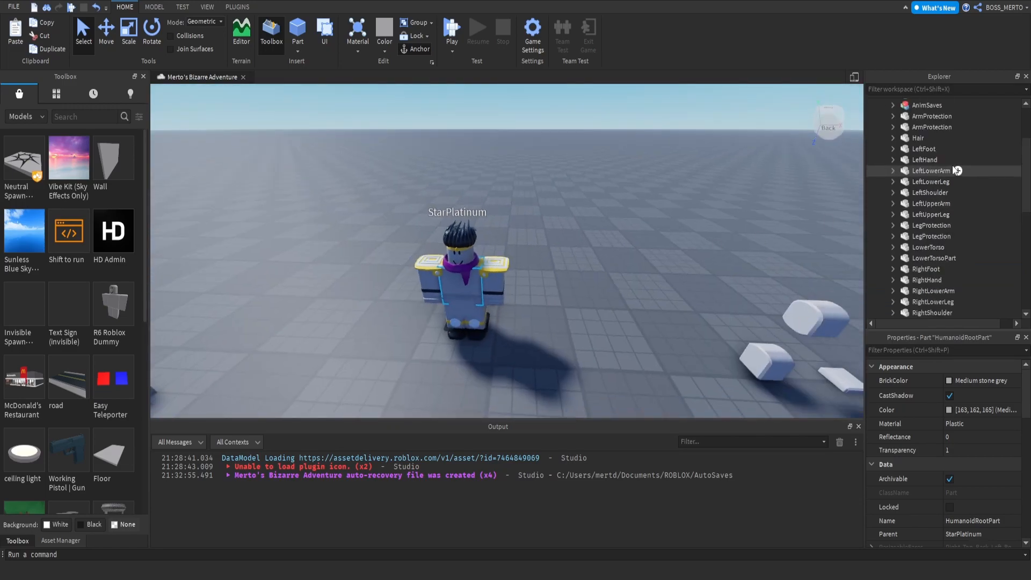
left_click(918, 116, "shift")
Step: Remove both ArmProtection pieces, Hair, both LegProtection pieces and LowerTorsoPart from the StarPlatinum part selection
scroll(946, 169, "up", 2)
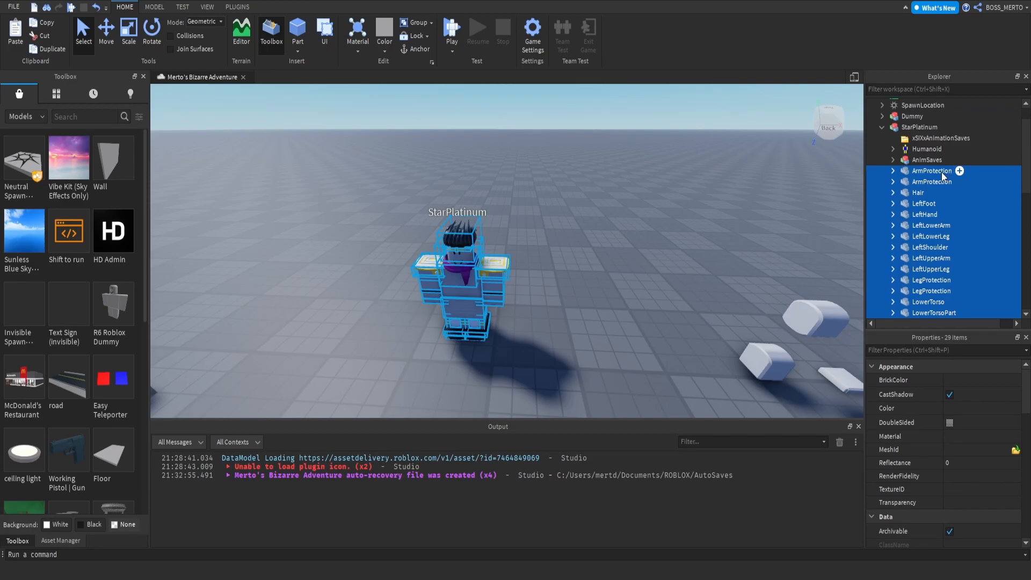
left_click(942, 172, "ctrl")
left_click(937, 182, "ctrl")
left_click(910, 194, "ctrl")
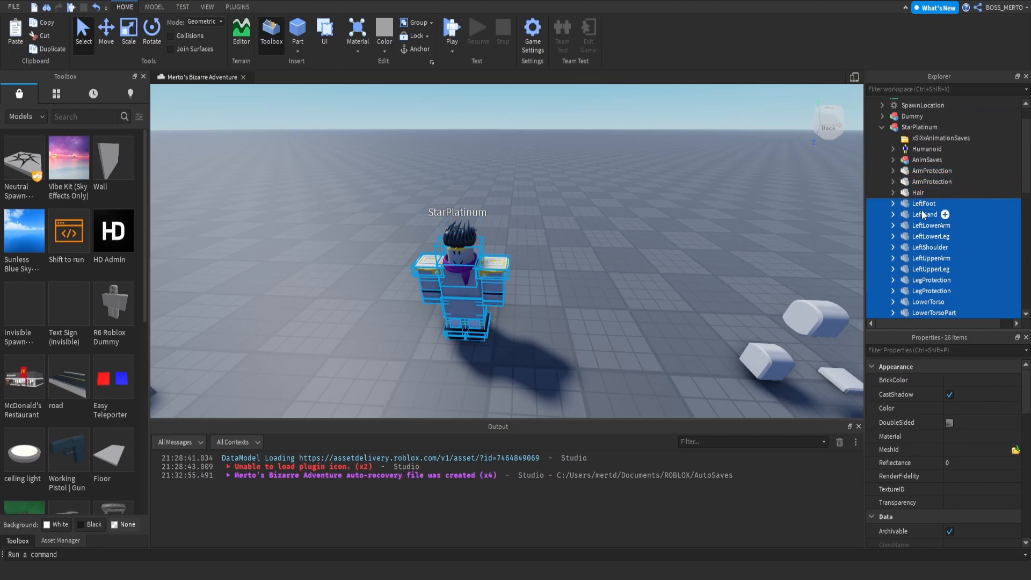
scroll(923, 233, "down", 1)
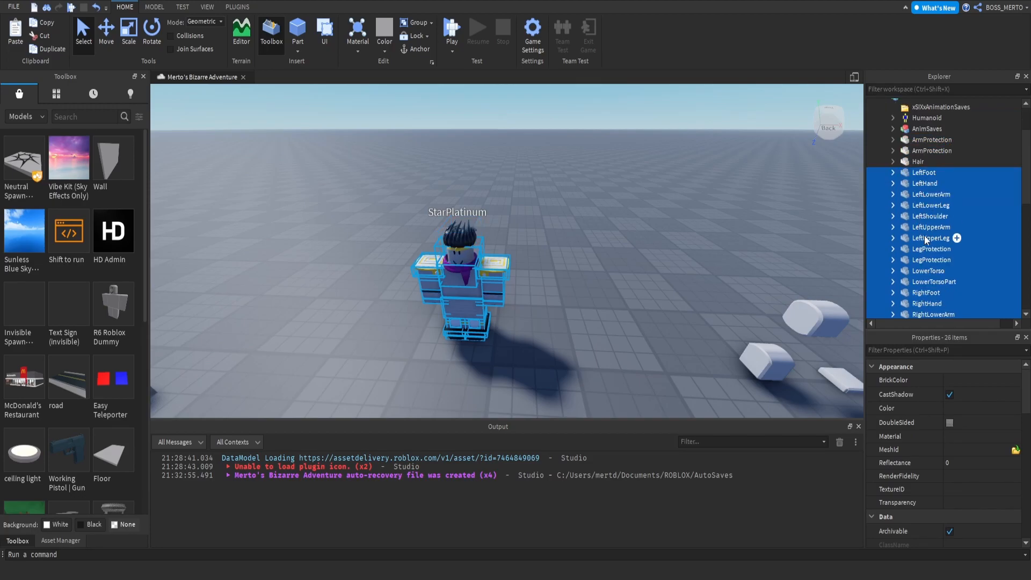
scroll(950, 275, "down", 1)
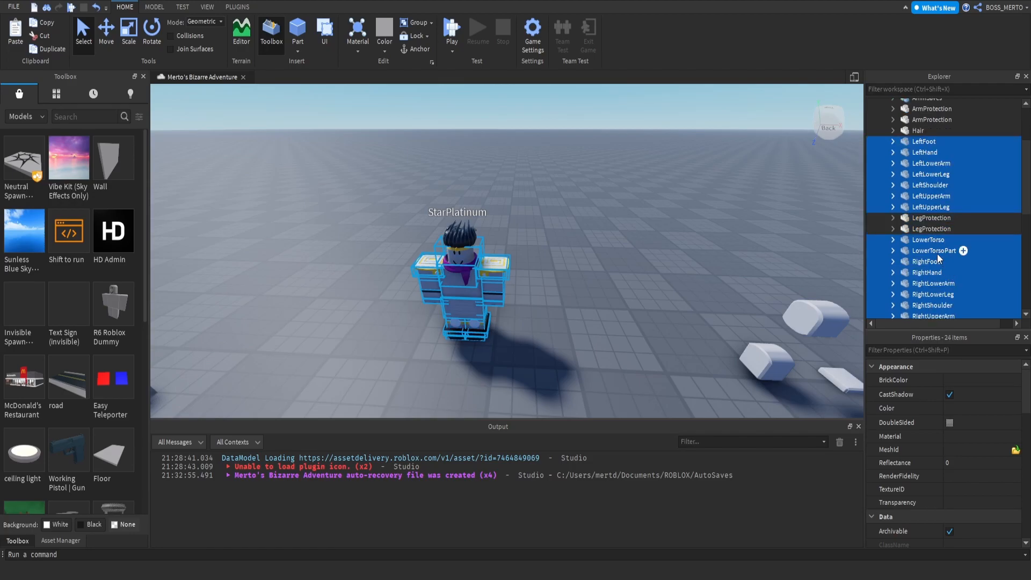
scroll(949, 275, "down", 1)
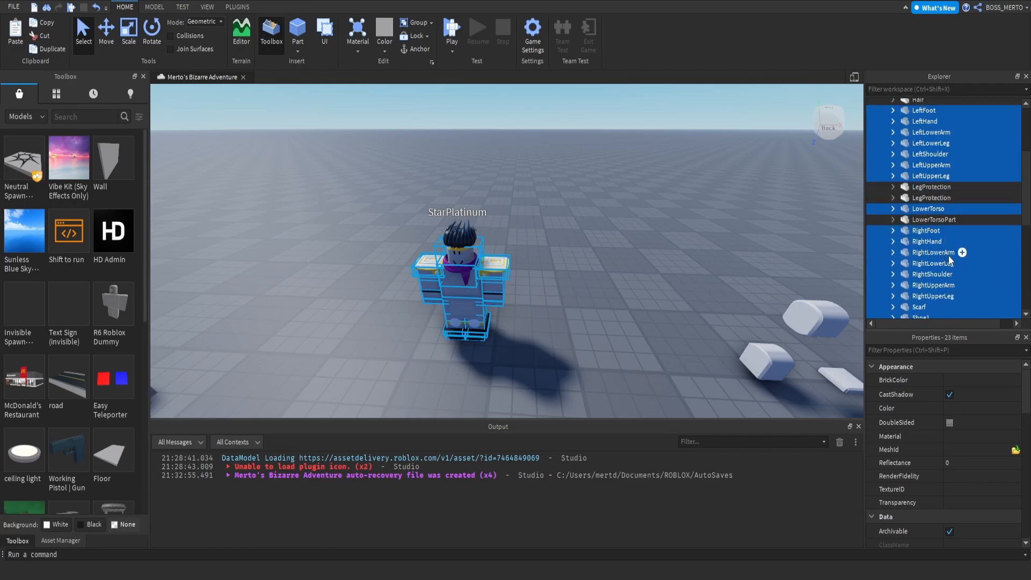
Step: Remove RightShoulder, Scarf, both Shoe1 pieces and both Shoe2 pieces from the selection
left_click(944, 276, "ctrl")
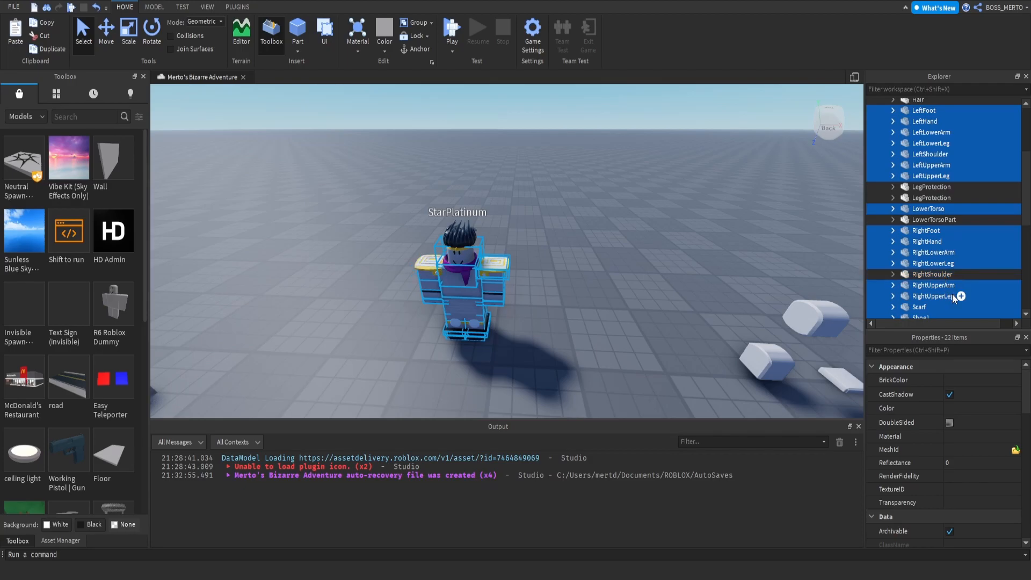
scroll(946, 290, "down", 1)
left_click(917, 277, "ctrl")
left_click(923, 298, "ctrl")
left_click(921, 309, "ctrl")
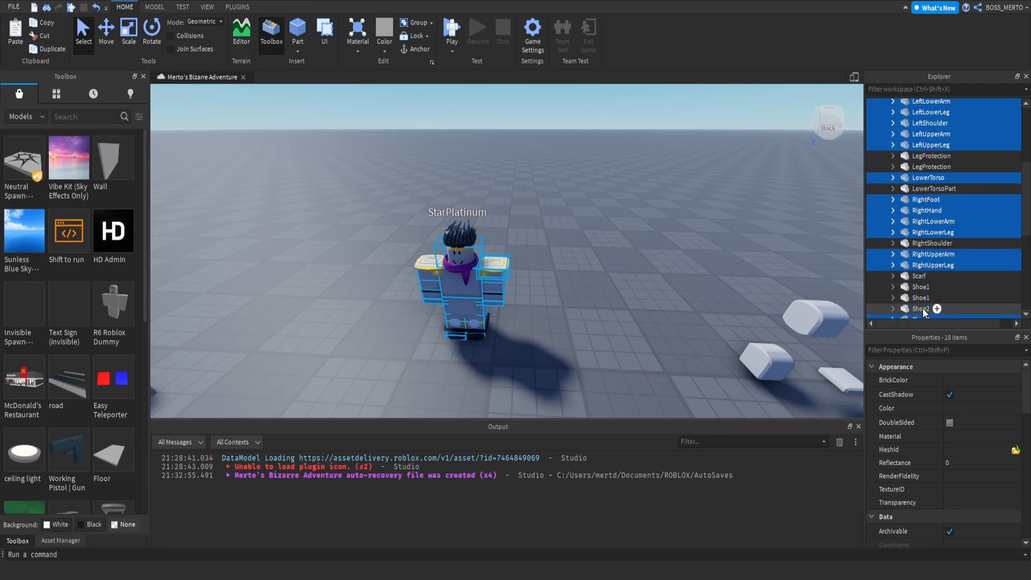
scroll(926, 300, "down", 1)
left_click(922, 289, "ctrl")
scroll(922, 289, "down", 1)
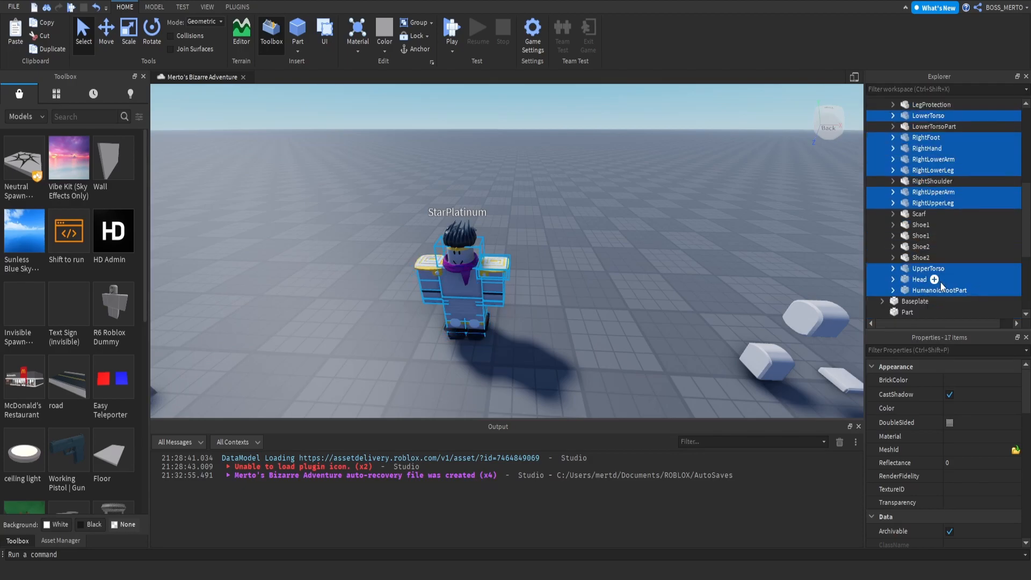
Step: Set the BrickColor of the selected StarPlatinum body parts to Plum and inspect the character
key("f")
left_click(945, 379)
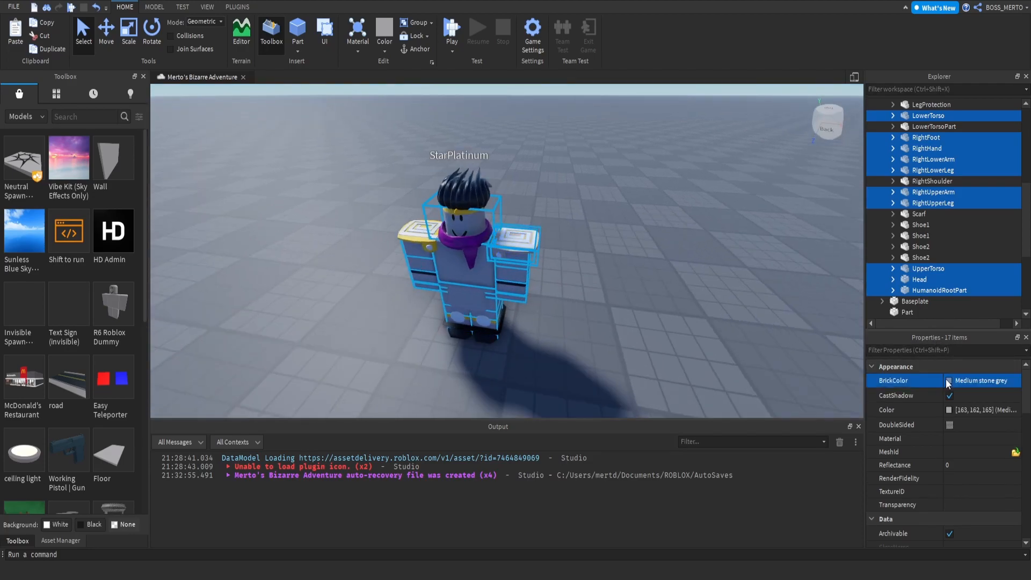
left_click(993, 444)
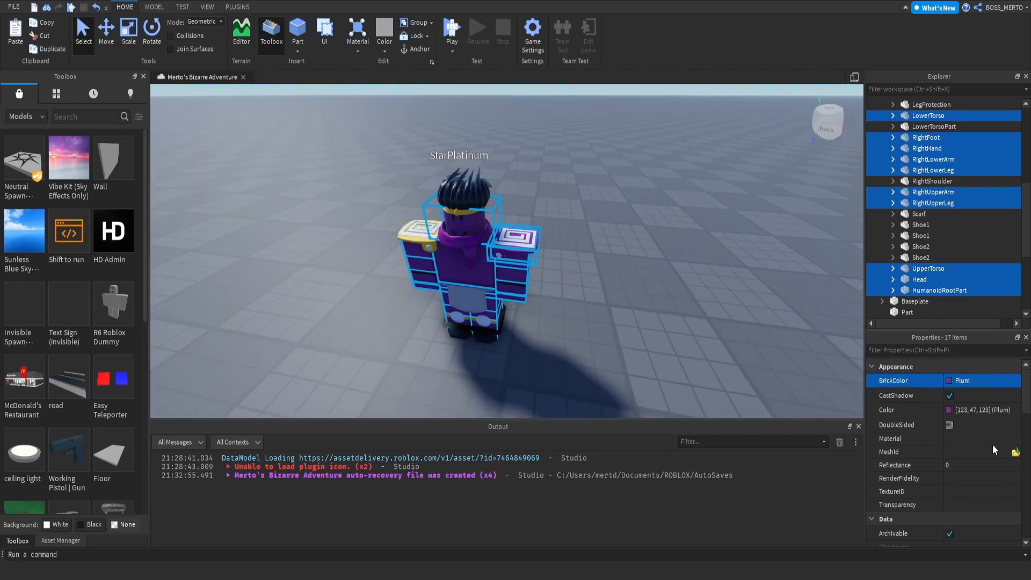
scroll(818, 368, "up", 4)
right_click_drag(817, 368, 814, 339)
scroll(817, 369, "down", 4)
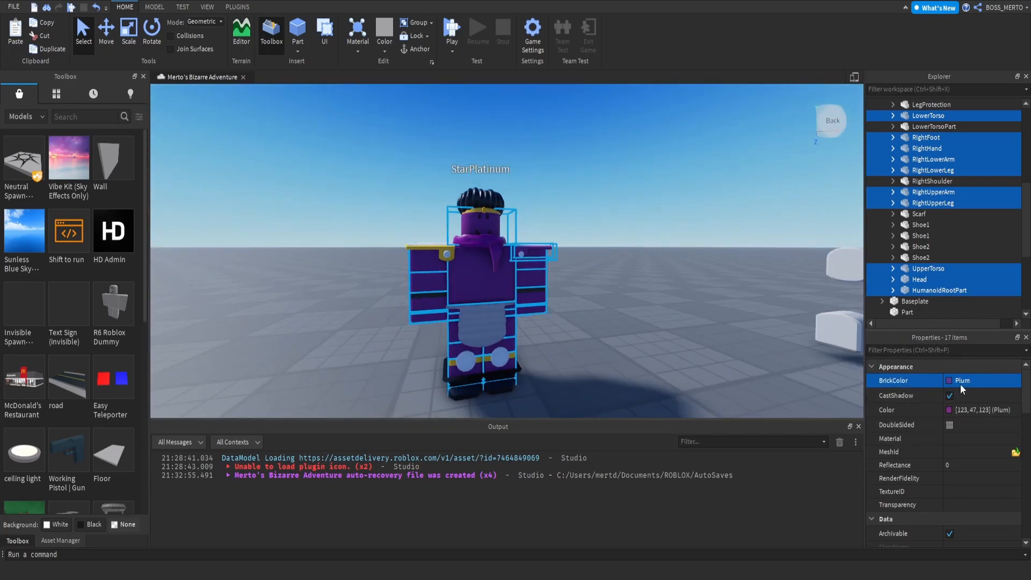
Step: Try Dark blue and Lilac as the selected parts' BrickColor, and inspect the recoloured character
left_click(960, 380)
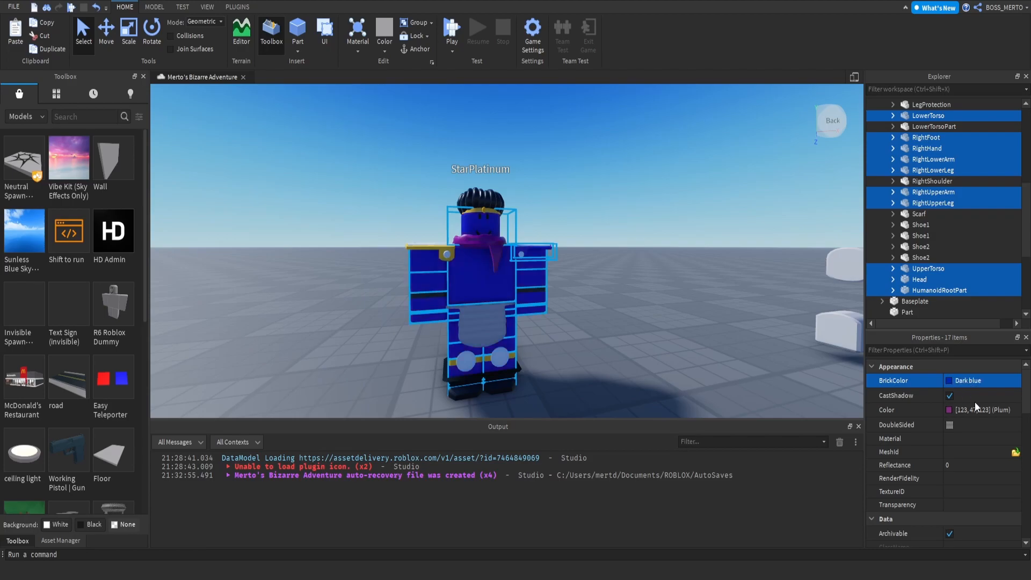
left_click(978, 443)
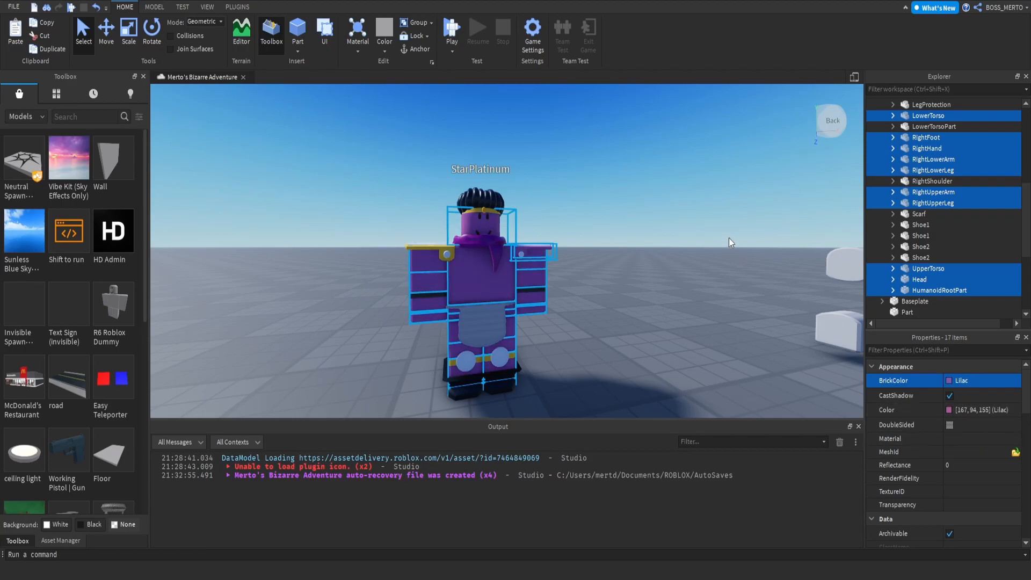
left_click(717, 220)
scroll(717, 220, "down", 5)
right_click_drag(717, 221, 704, 220)
scroll(710, 220, "up", 6)
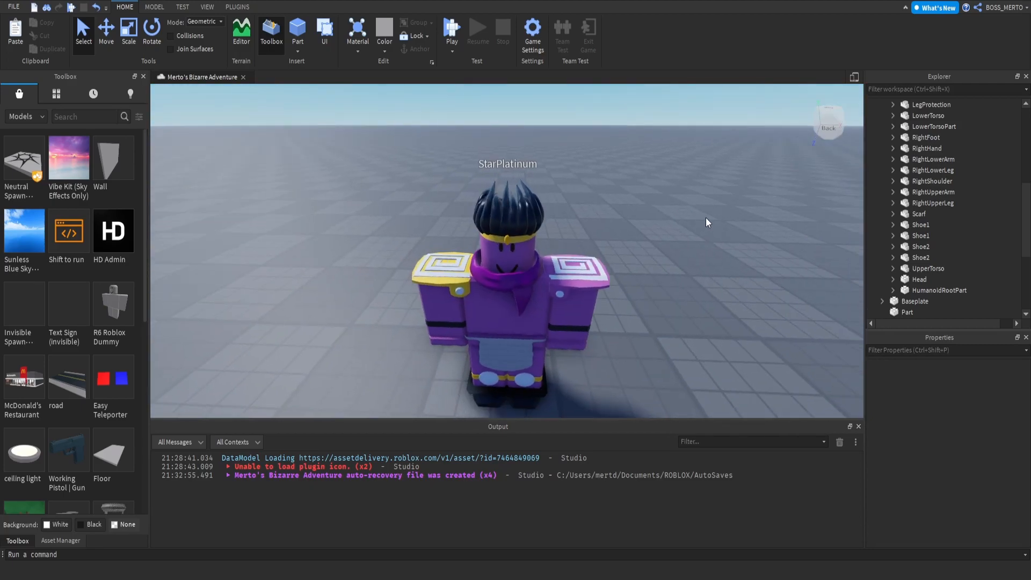
Step: Undo the BrickColor changes on the StarPlatinum parts, restoring the part selection
key("ctrl+z")
key("ctrl+z")
key("ctrl+z")
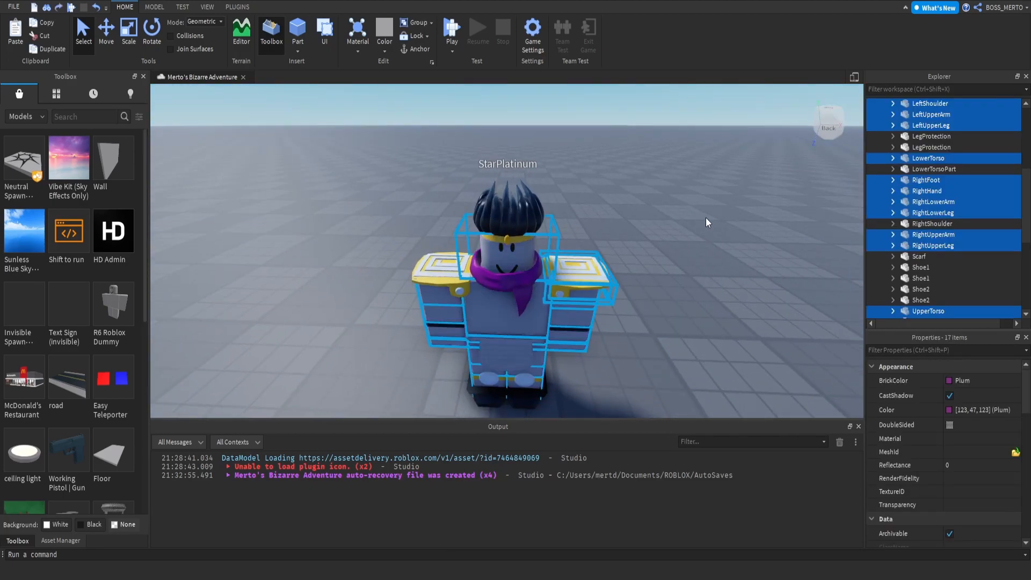
Step: Exclude LeftShoulder from the selection and set the remaining body parts' BrickColor to a light purple
scroll(945, 161, "up", 1)
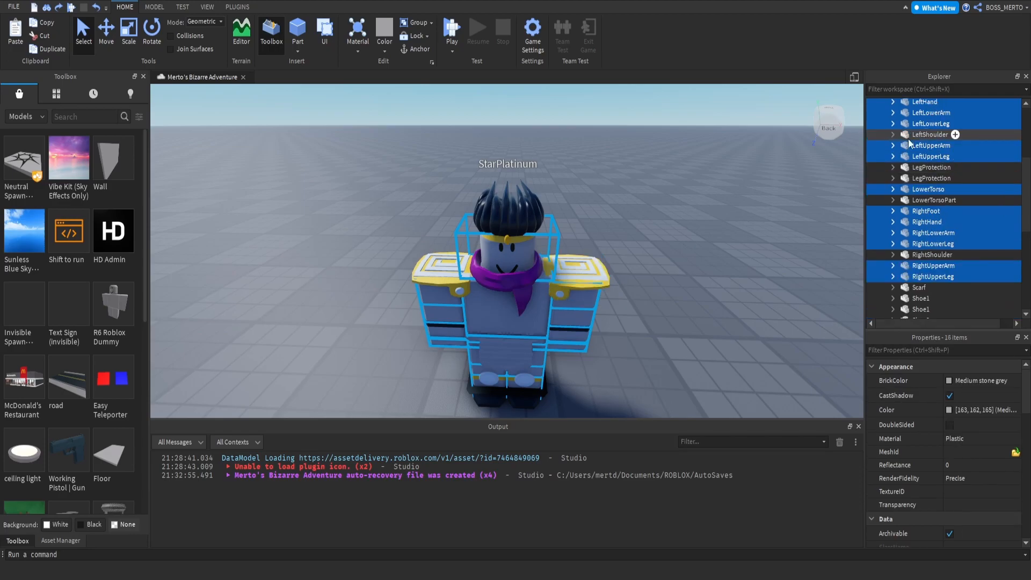
left_click(963, 449)
left_click(715, 211)
scroll(715, 211, "down", 3)
right_click_drag(715, 212, 715, 211)
scroll(715, 211, "up", 3)
key("s")
scroll(911, 203, "up", 5)
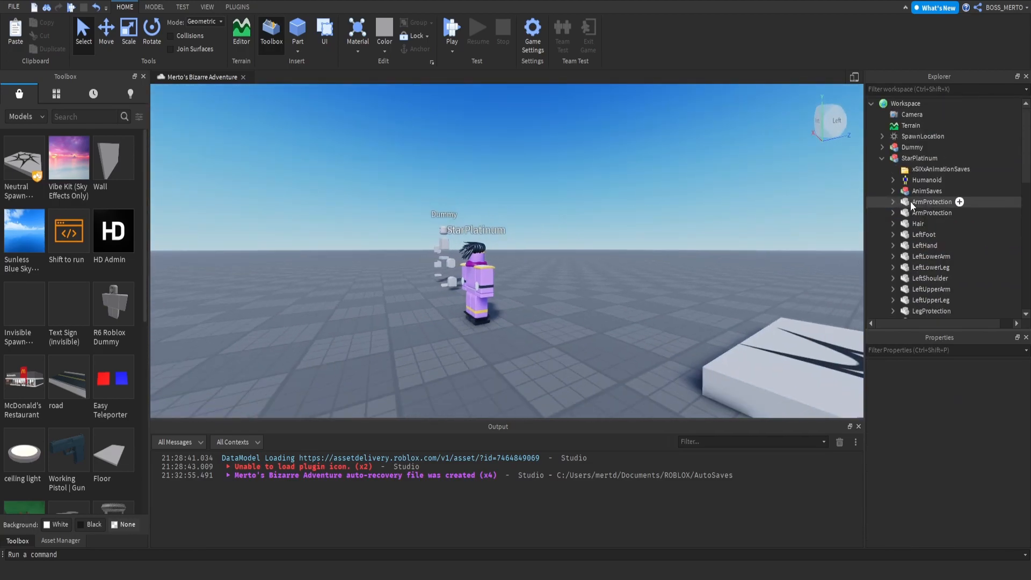
Step: Collapse the StarPlatinum model in the Workspace hierarchy and clear its selection
left_click(881, 159)
left_click_drag(898, 160, 916, 226)
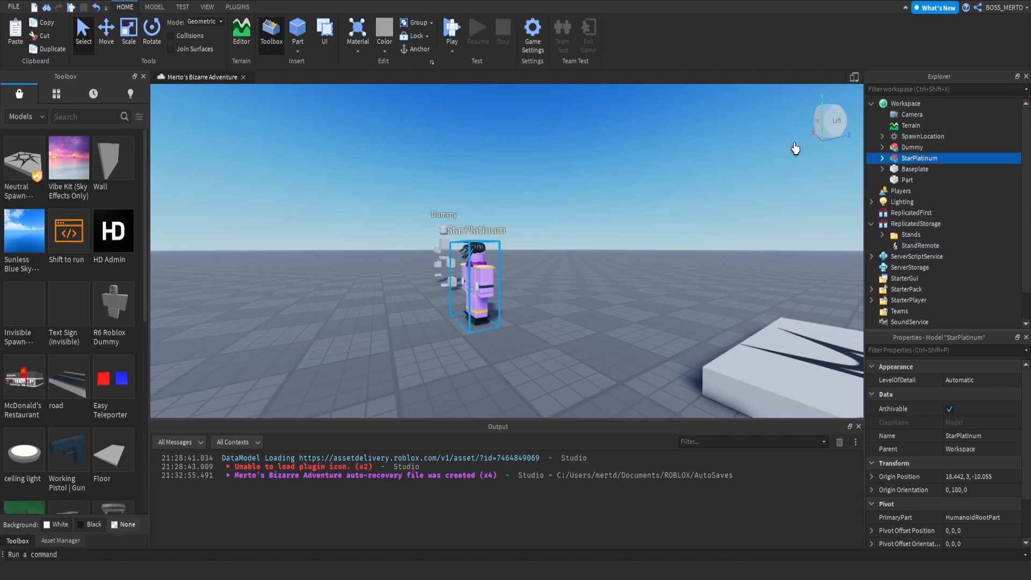
left_click(807, 145)
Step: Play-test the place, walk the avatar up to StarPlatinum to check its assembled parts, and stop the test
left_click(72, 8)
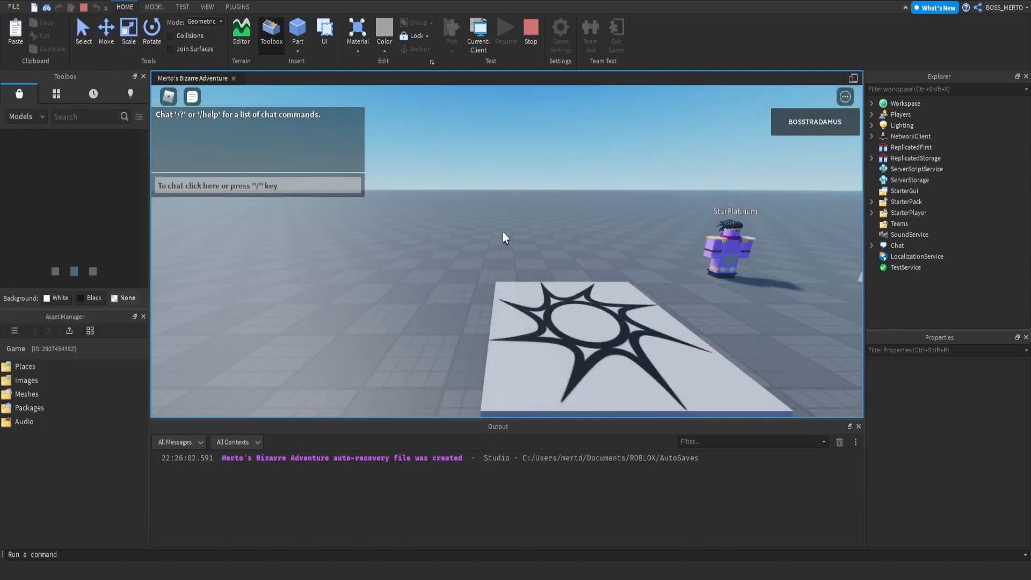
key("w")
key("d")
key("a")
right_click_drag(568, 247, 568, 248)
key("w")
scroll(655, 274, "down", 3)
right_click_drag(656, 273, 655, 274)
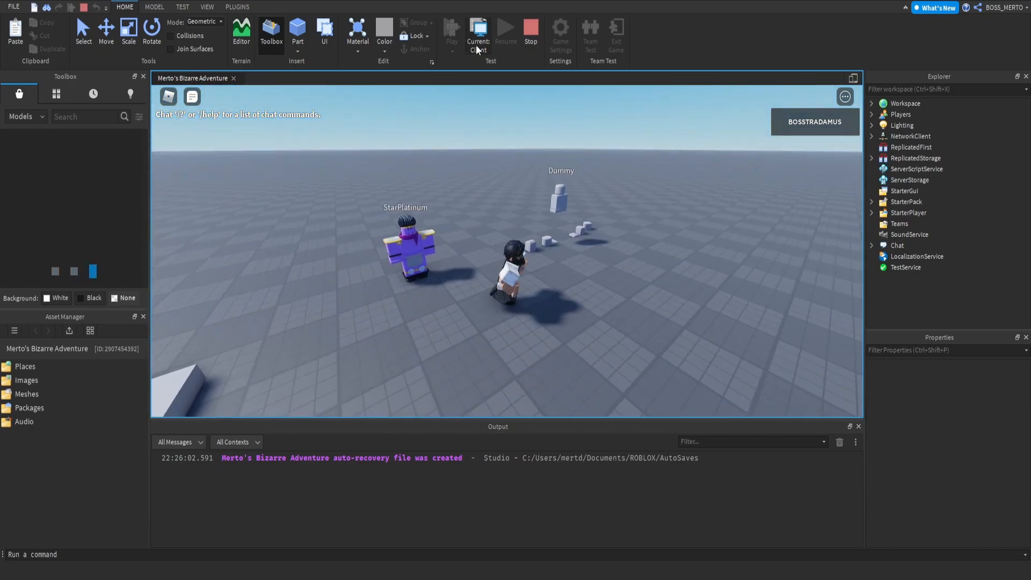
left_click(530, 34)
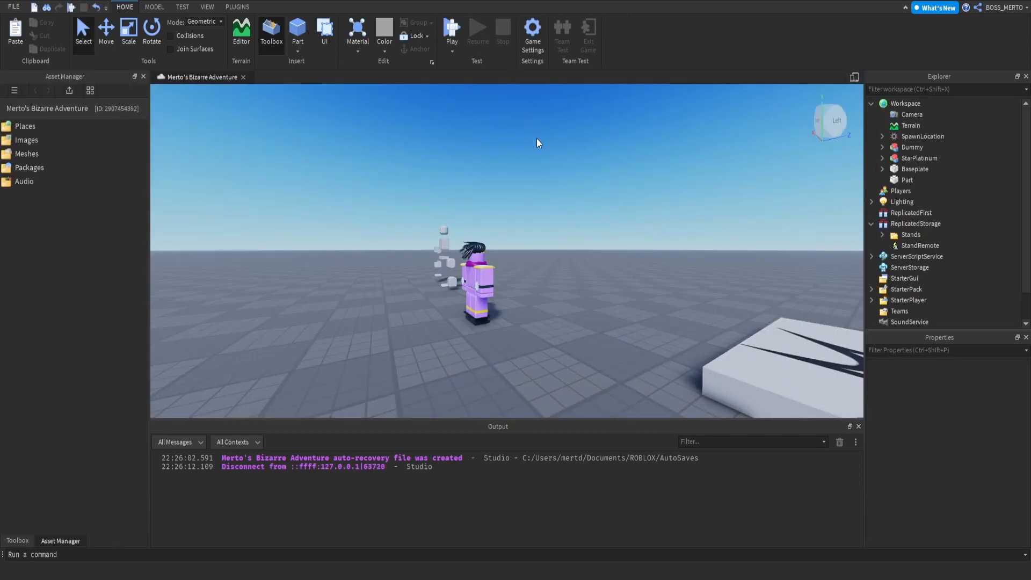
right_click_drag(538, 162, 538, 162)
key("w")
scroll(538, 162, "down", 5)
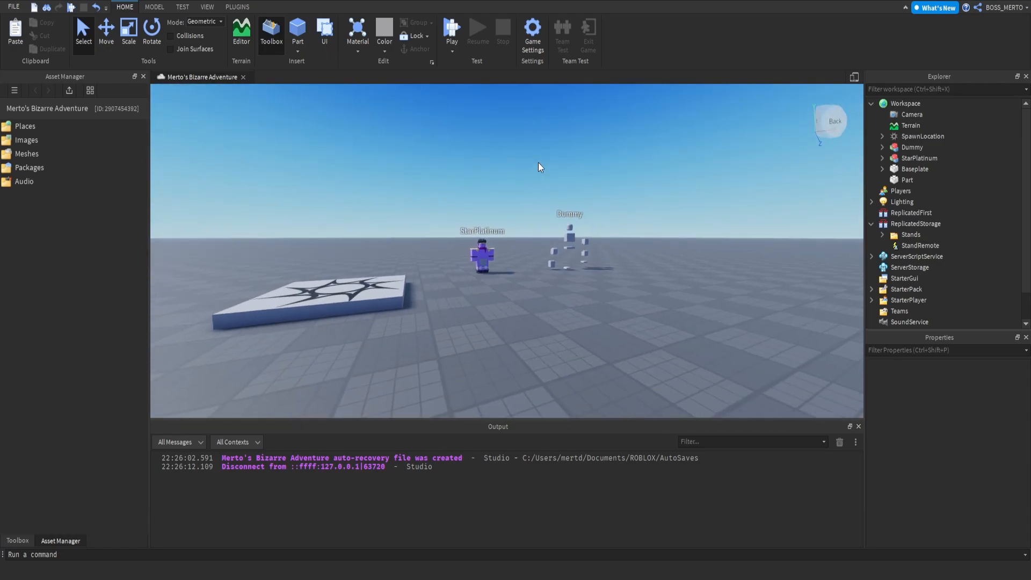